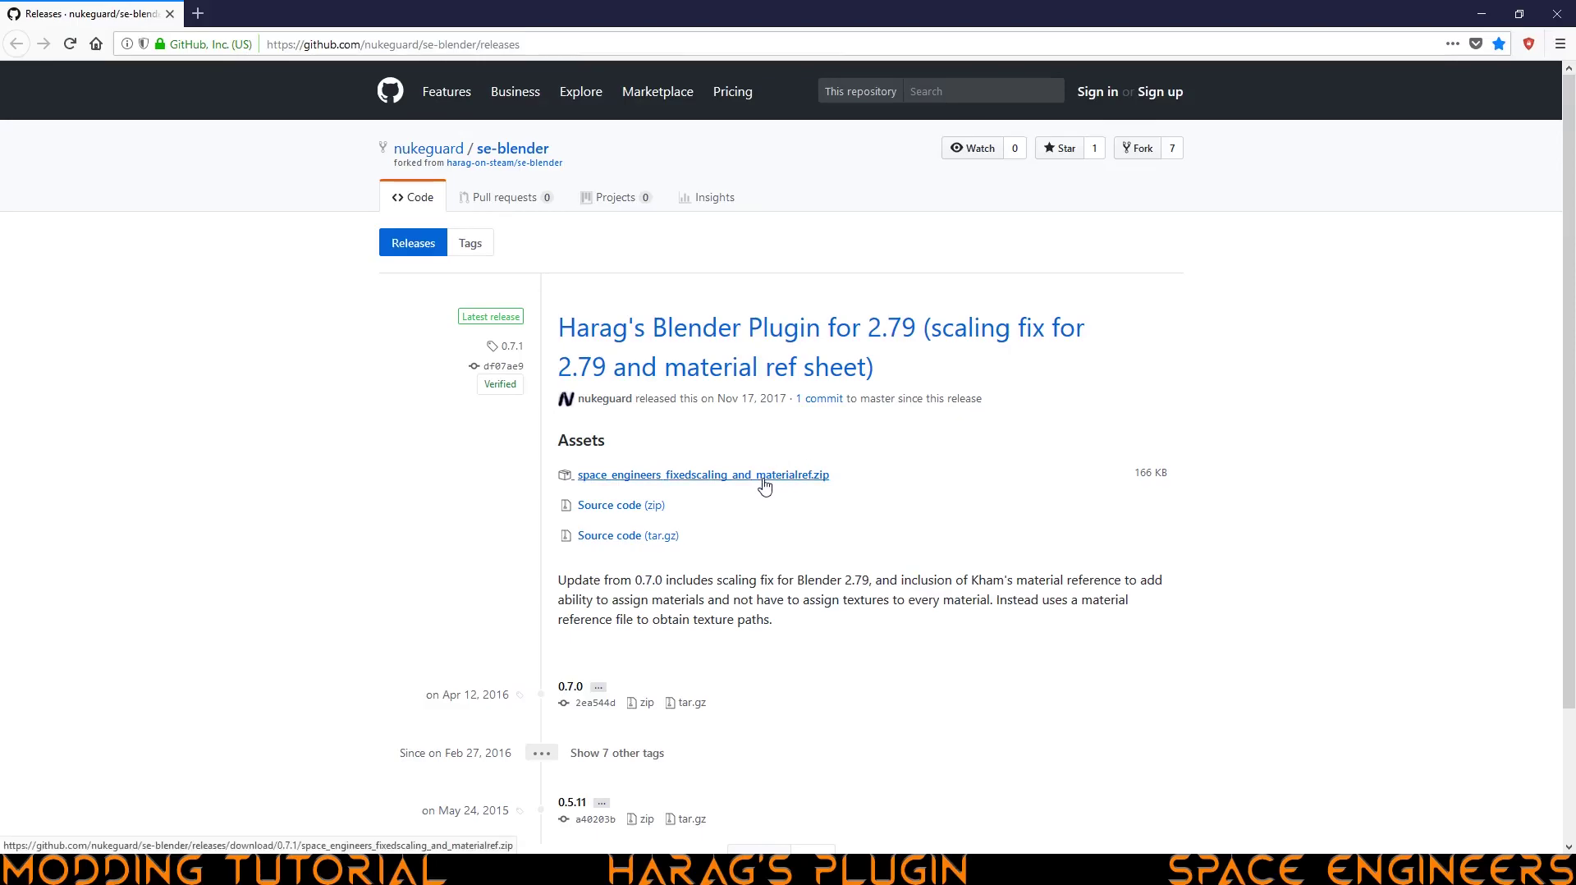
Step: Download space_engineers_fixedscaling_and_materialref.zip and launch Blender from Steam's tray menu
{"action": "left_click", "coordinate": [731, 481]}
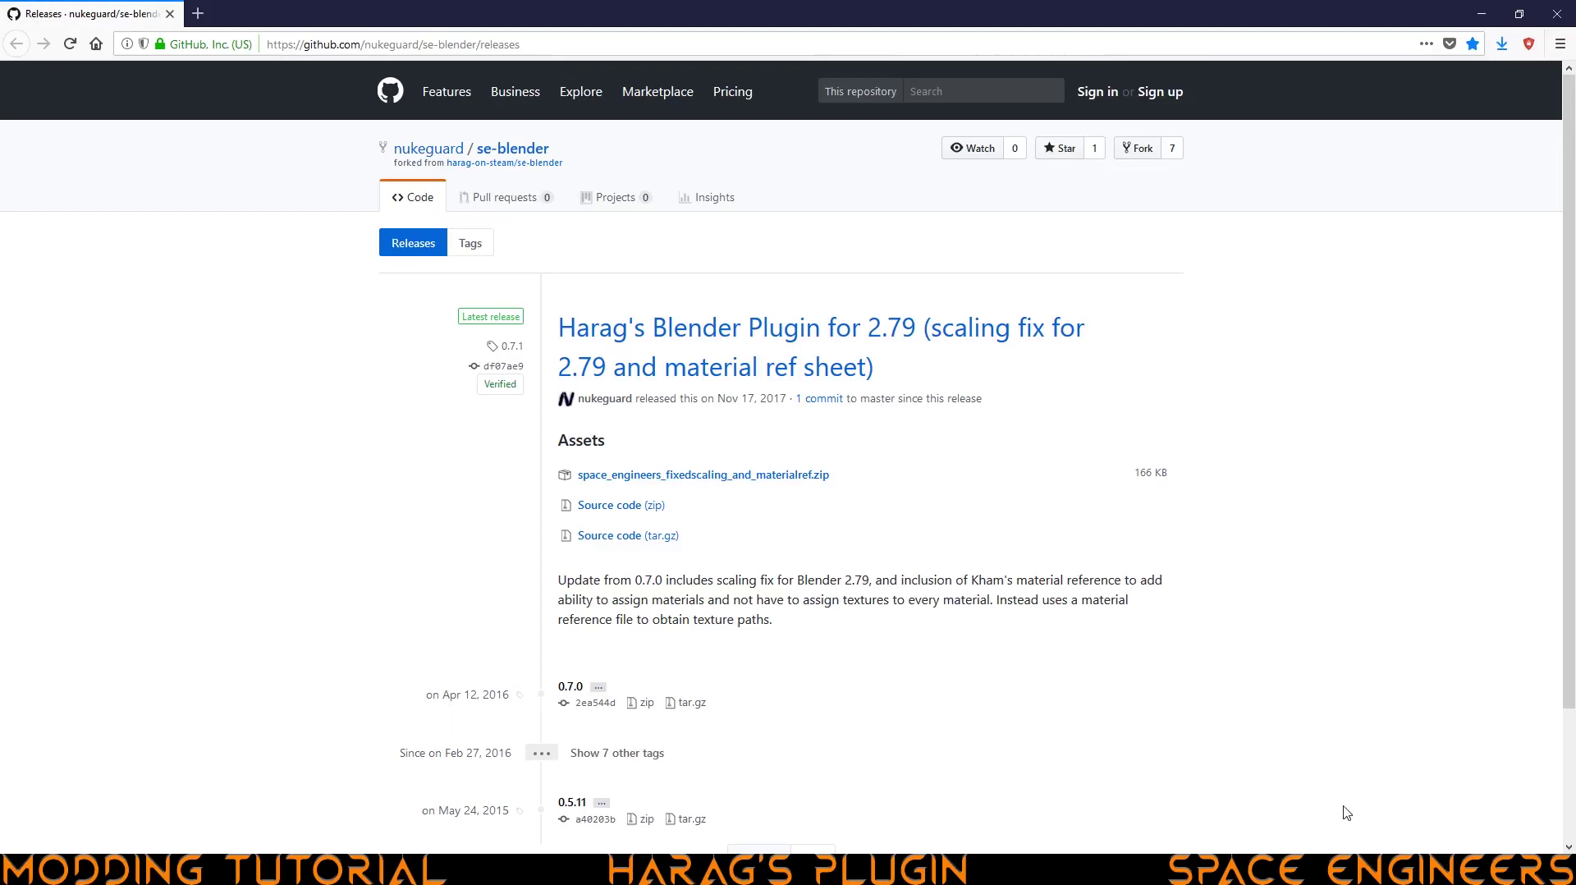
{"action": "right_click", "coordinate": [1351, 869]}
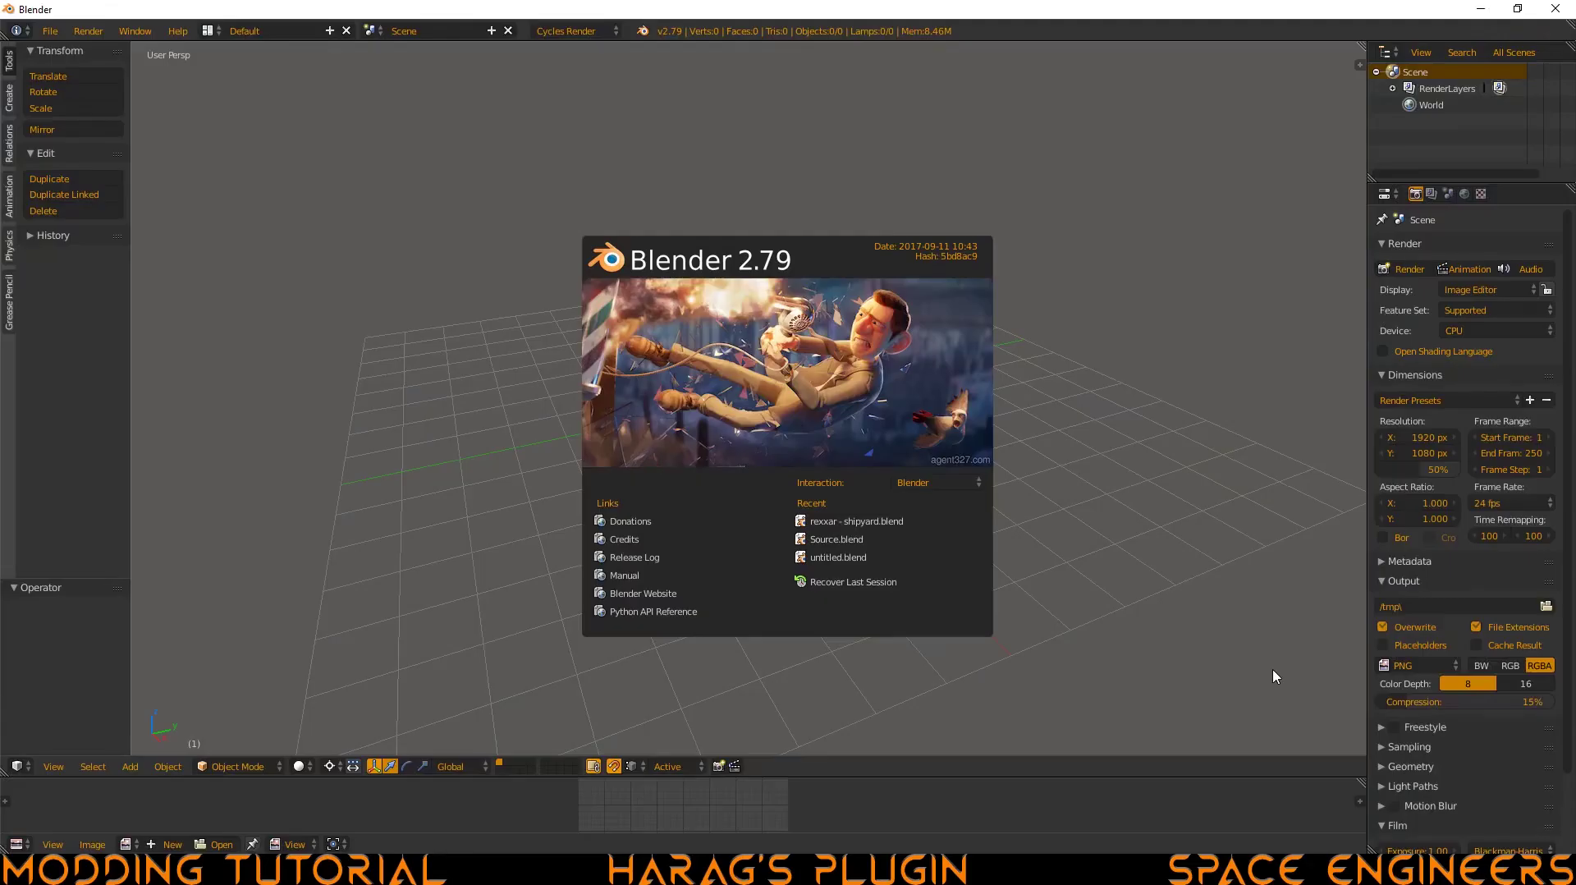
Step: Open User Preferences on the Add-ons page, maximised to full screen
{"action": "left_click", "coordinate": [50, 31]}
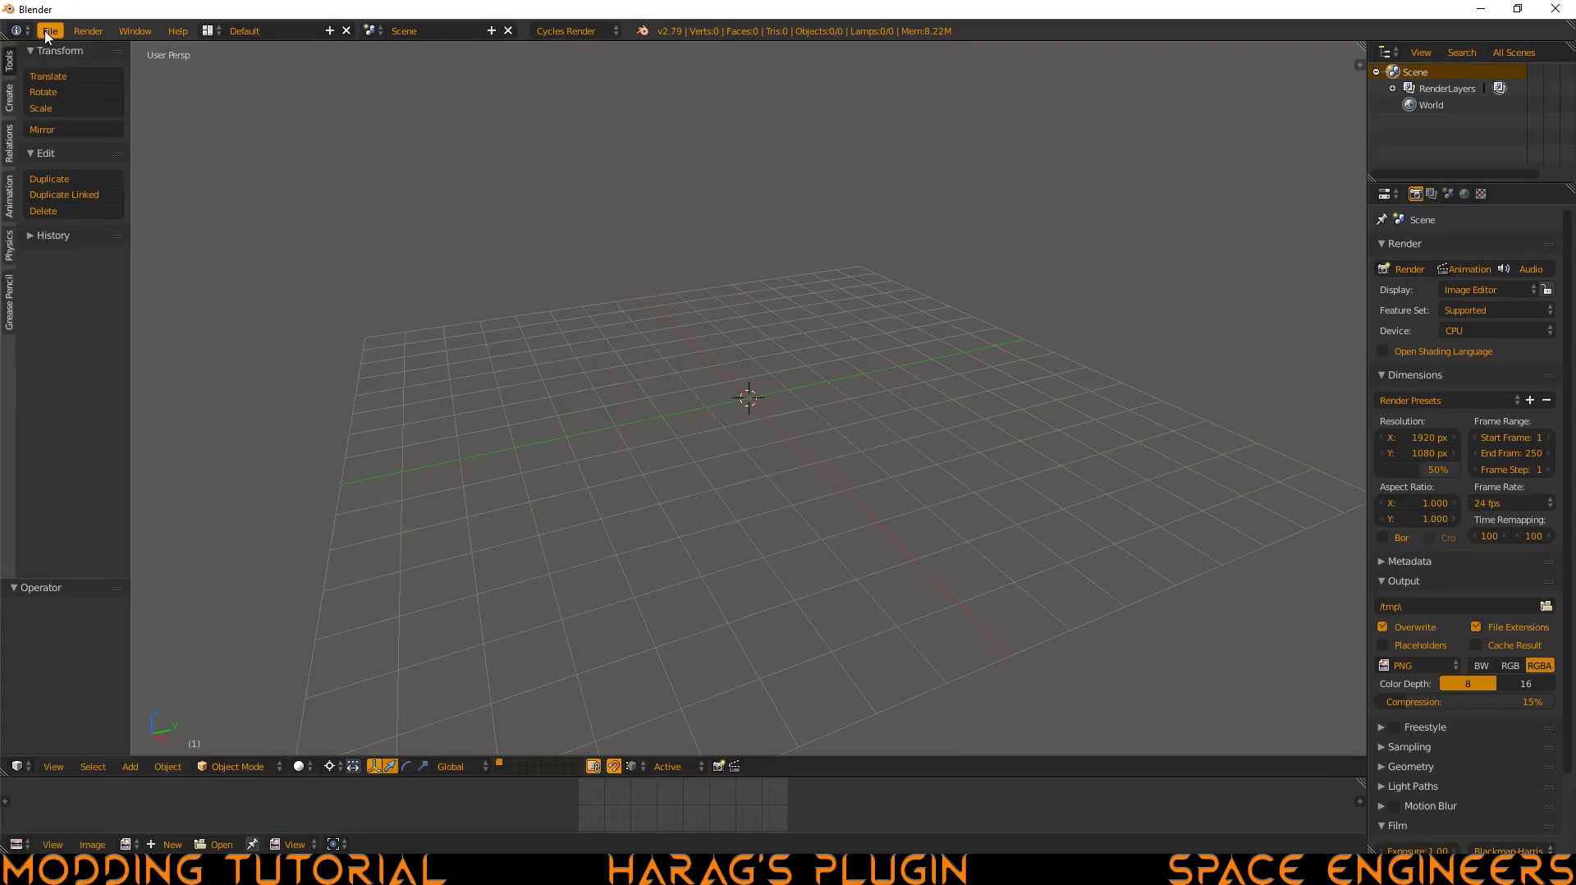
{"action": "left_click", "coordinate": [50, 30]}
{"action": "left_click", "coordinate": [121, 216]}
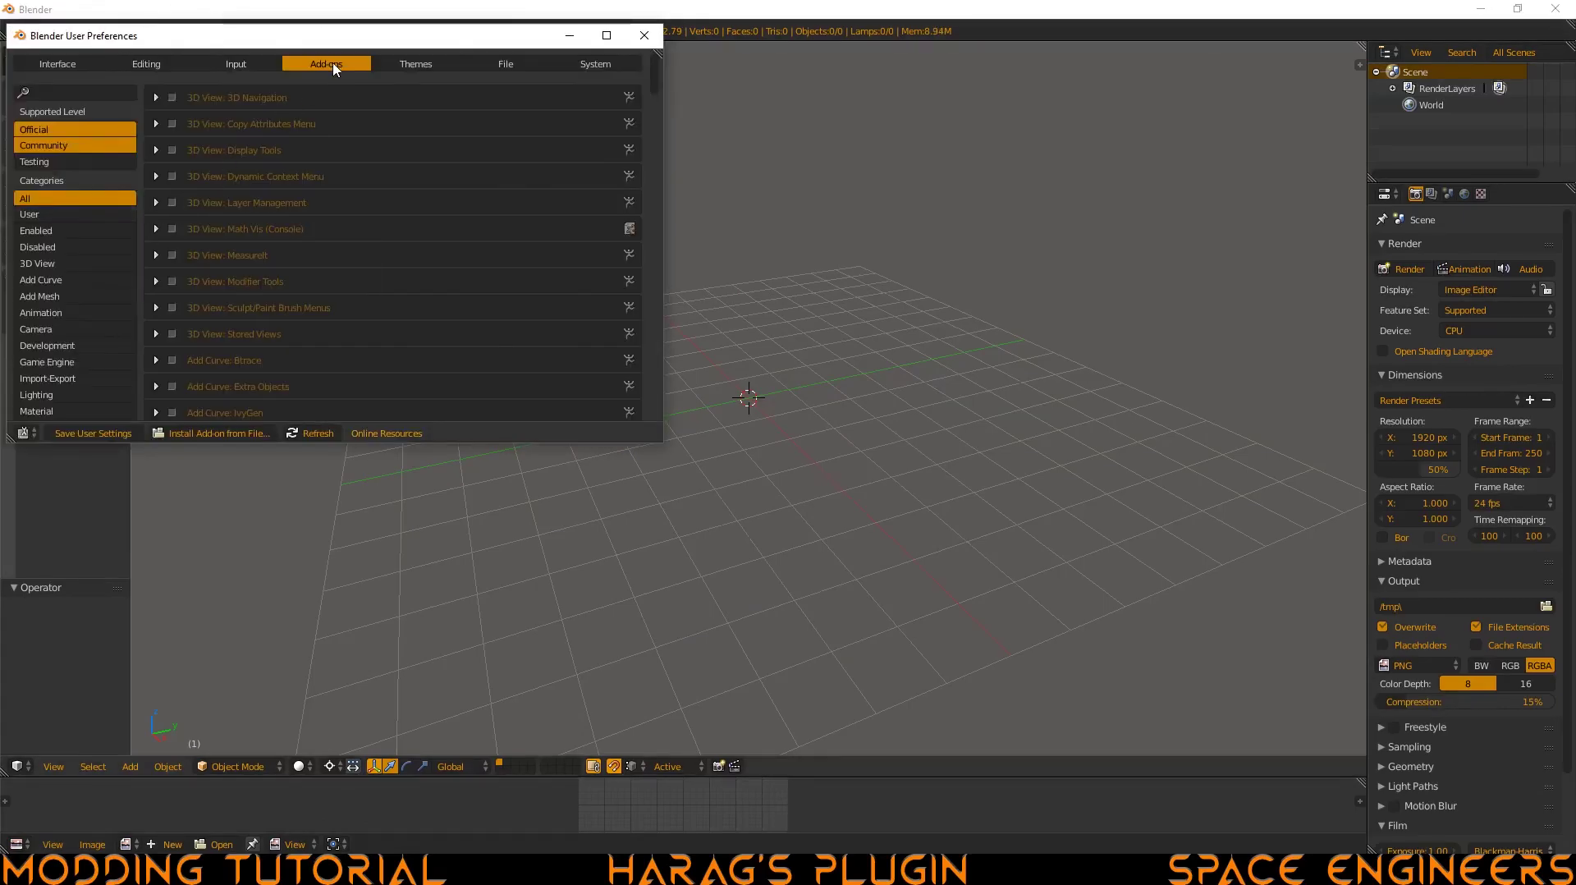
{"action": "left_click", "coordinate": [607, 35]}
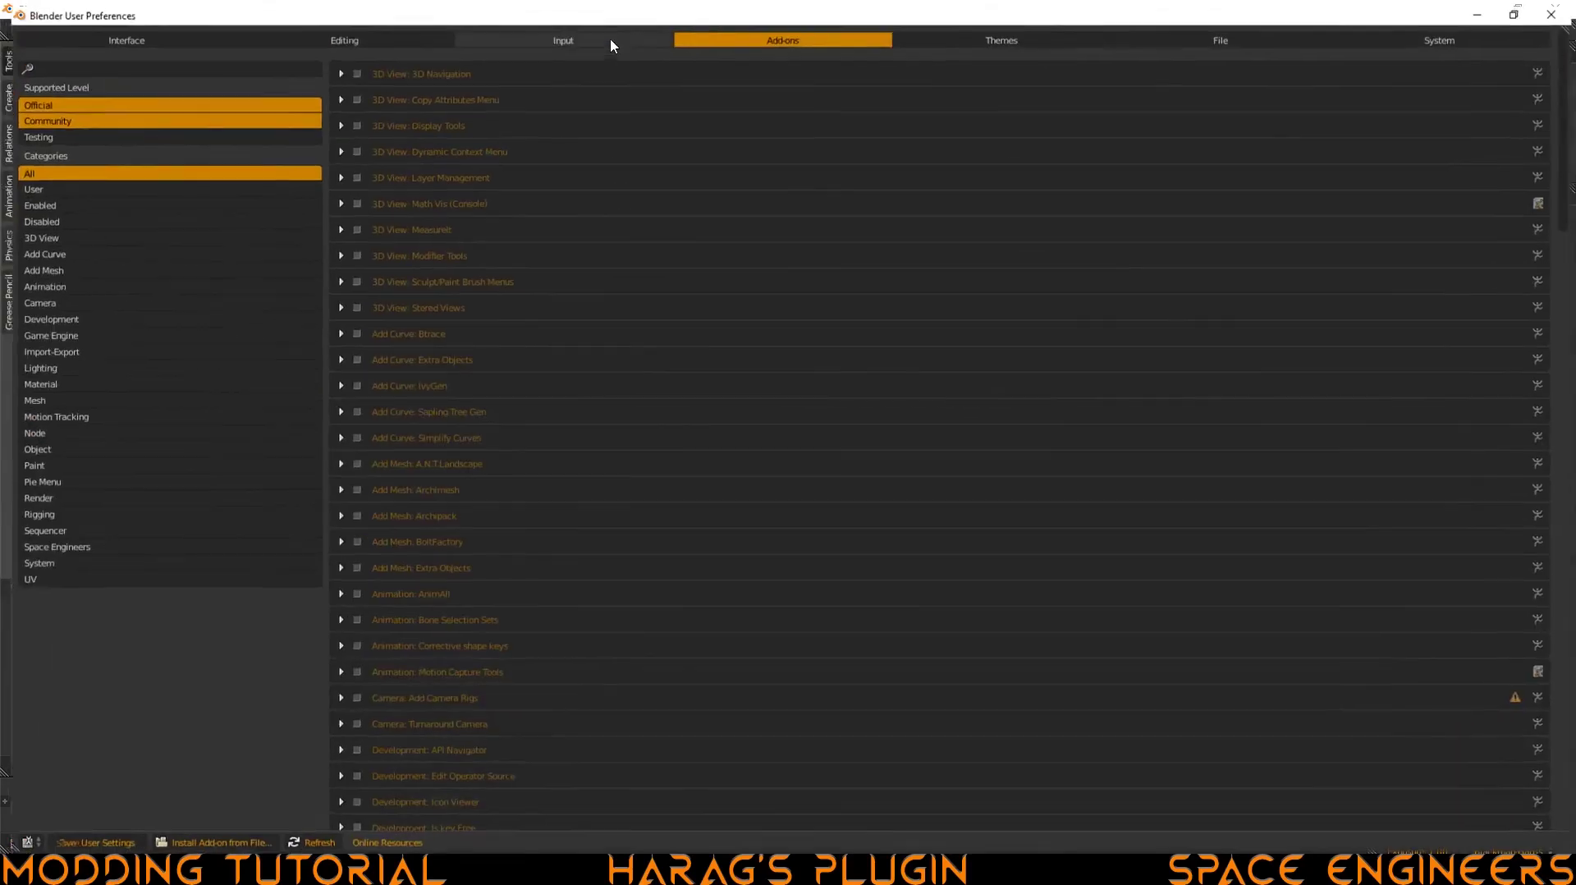
Step: Install the add-on from F:\Downloads\space_engineers_fixedscaling_and_materialref.zip
{"action": "left_click", "coordinate": [200, 846]}
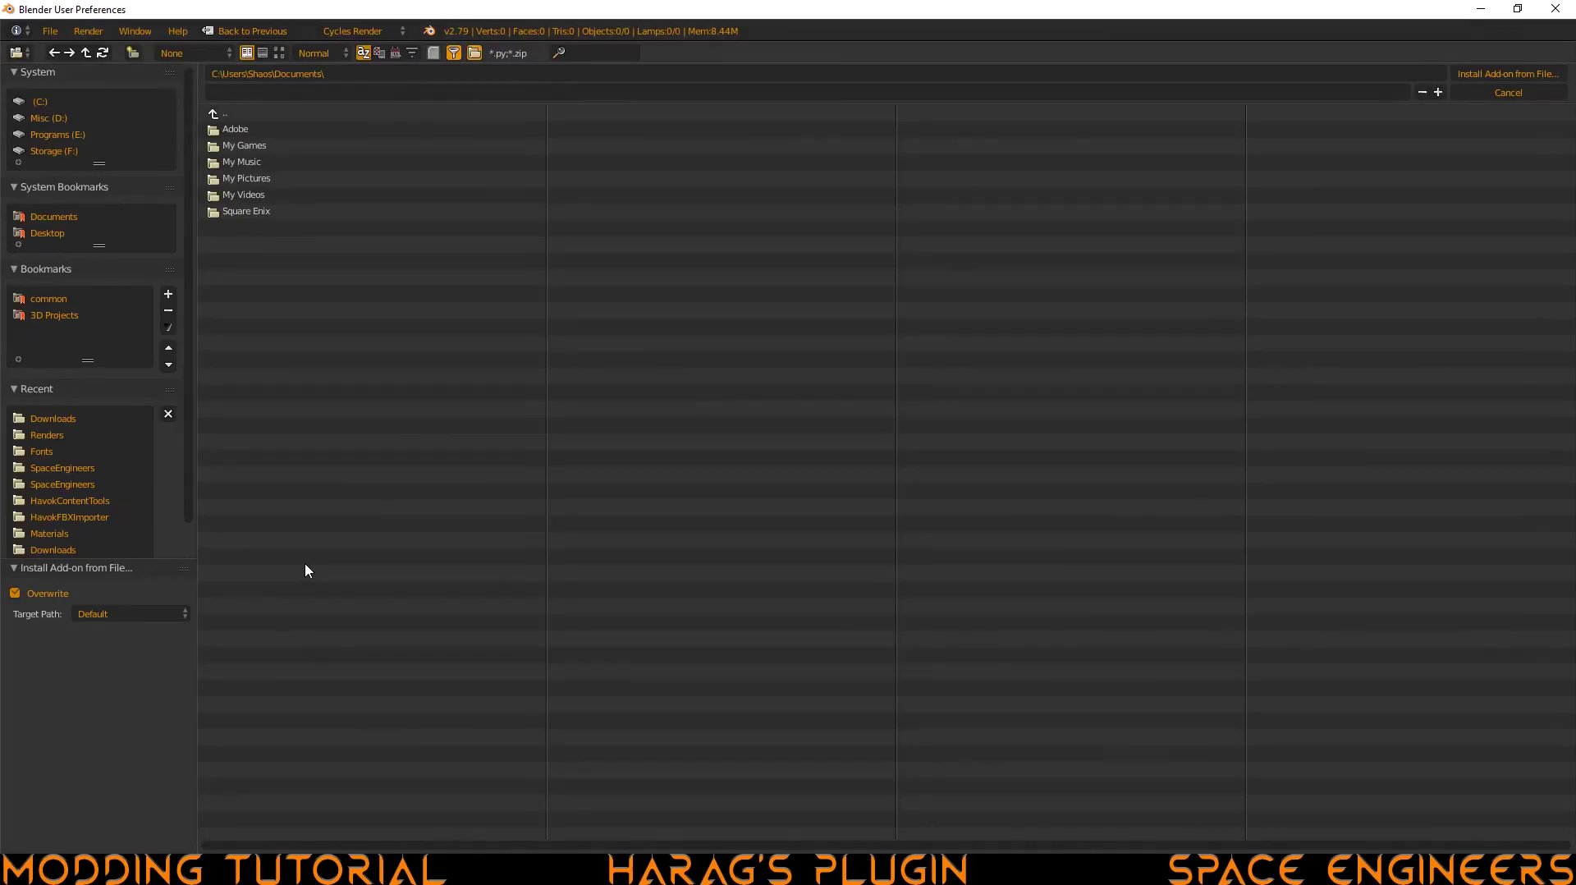
{"action": "left_click", "coordinate": [54, 152]}
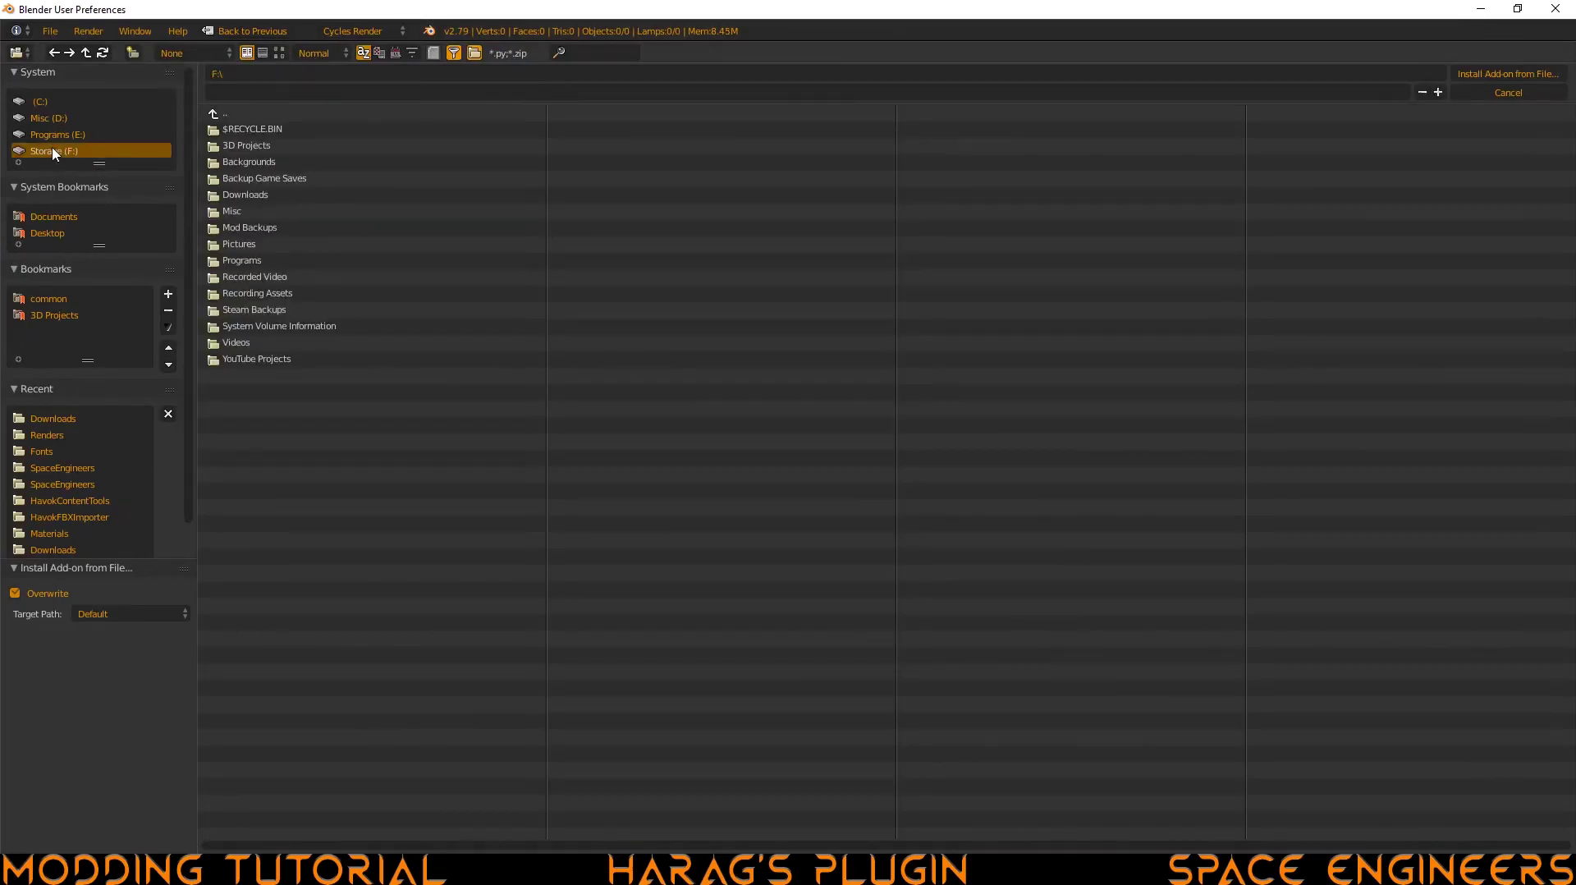
{"action": "left_click", "coordinate": [254, 196]}
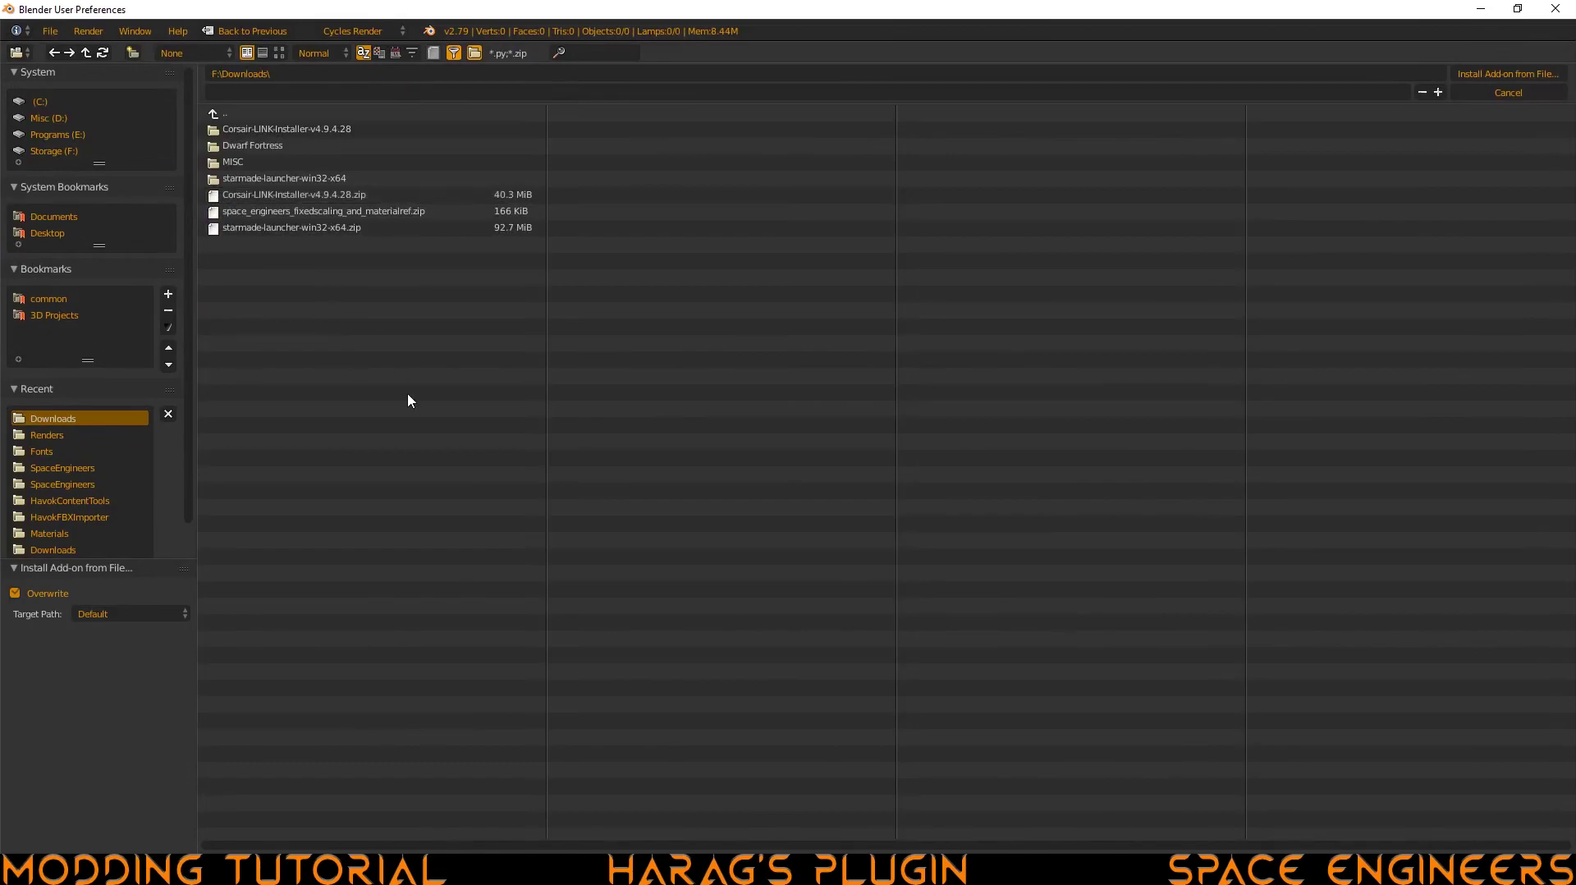
{"action": "left_click", "coordinate": [263, 213]}
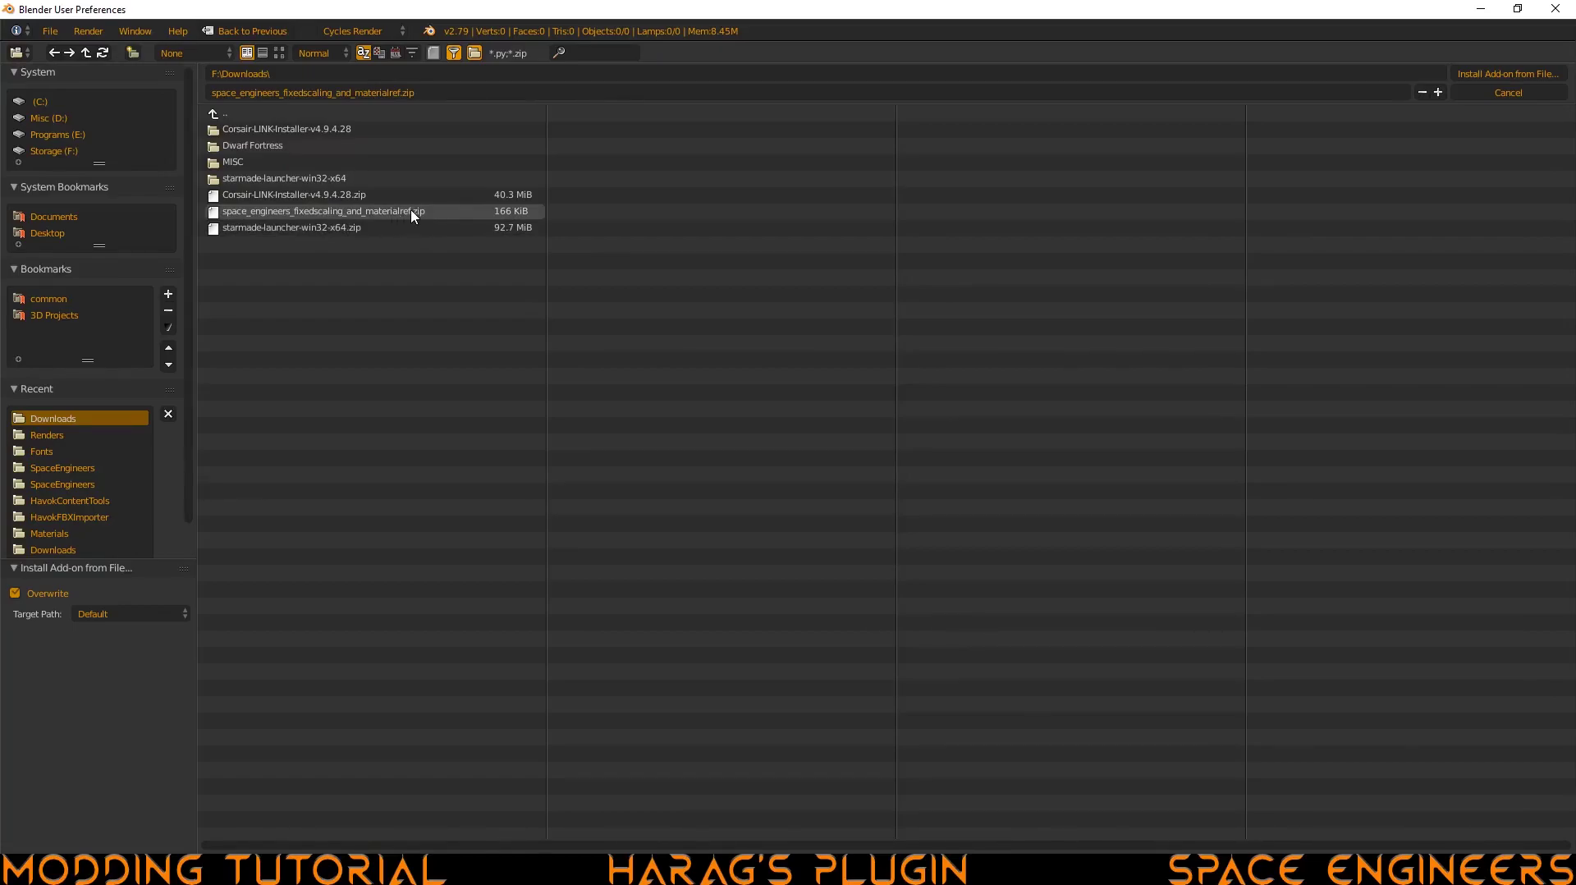
{"action": "double_click", "coordinate": [326, 212]}
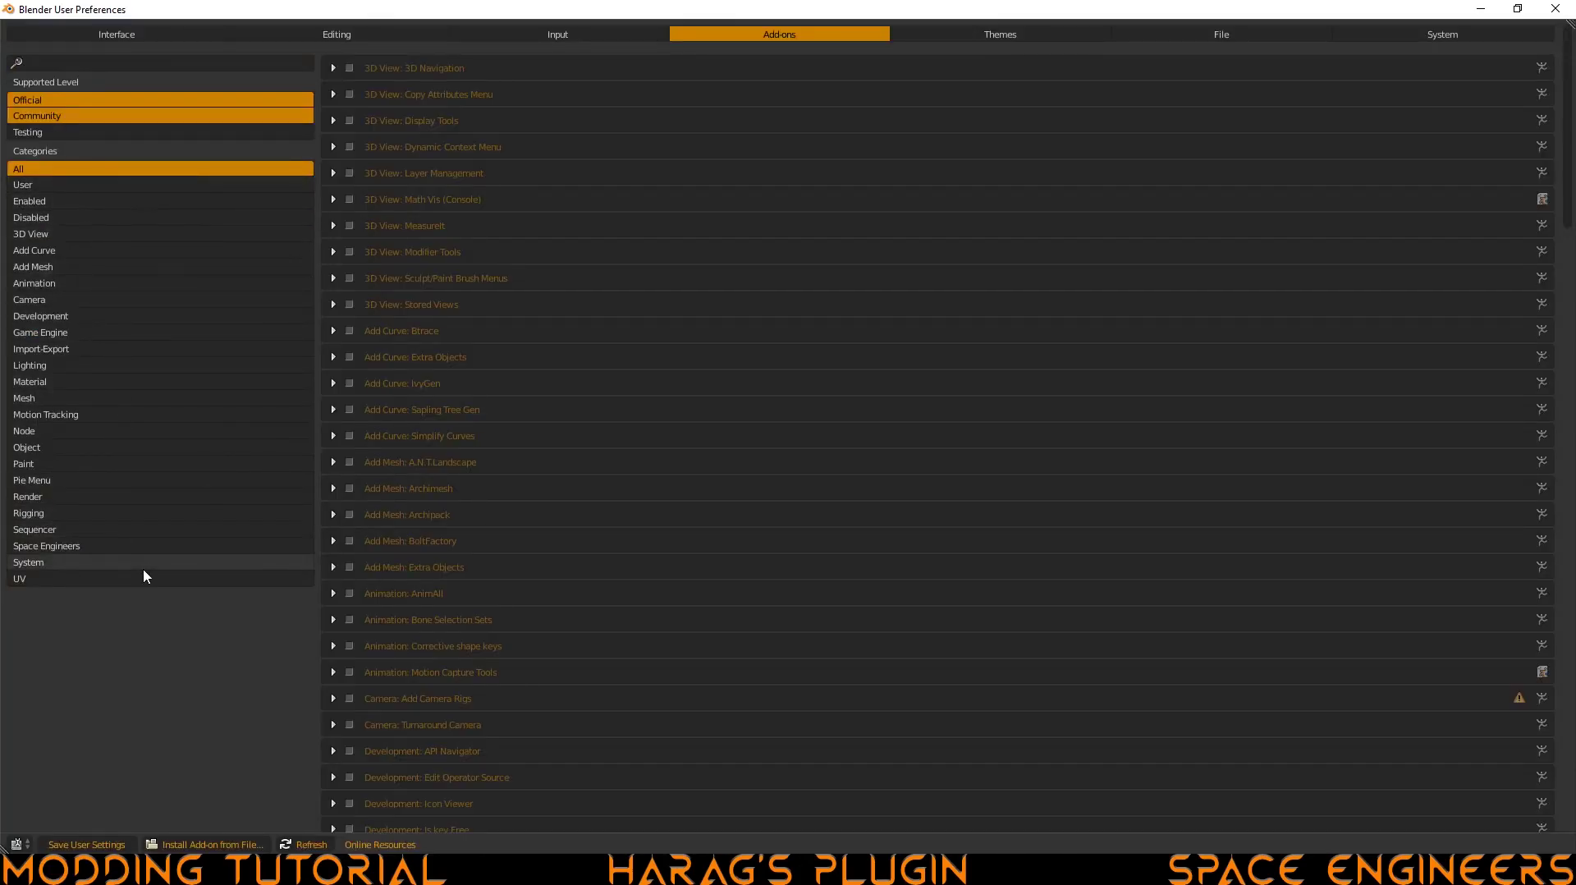
Step: Filter to Space Engineers, enable Space Engineers: Block Tools and expand its preferences
{"action": "left_click", "coordinate": [71, 549]}
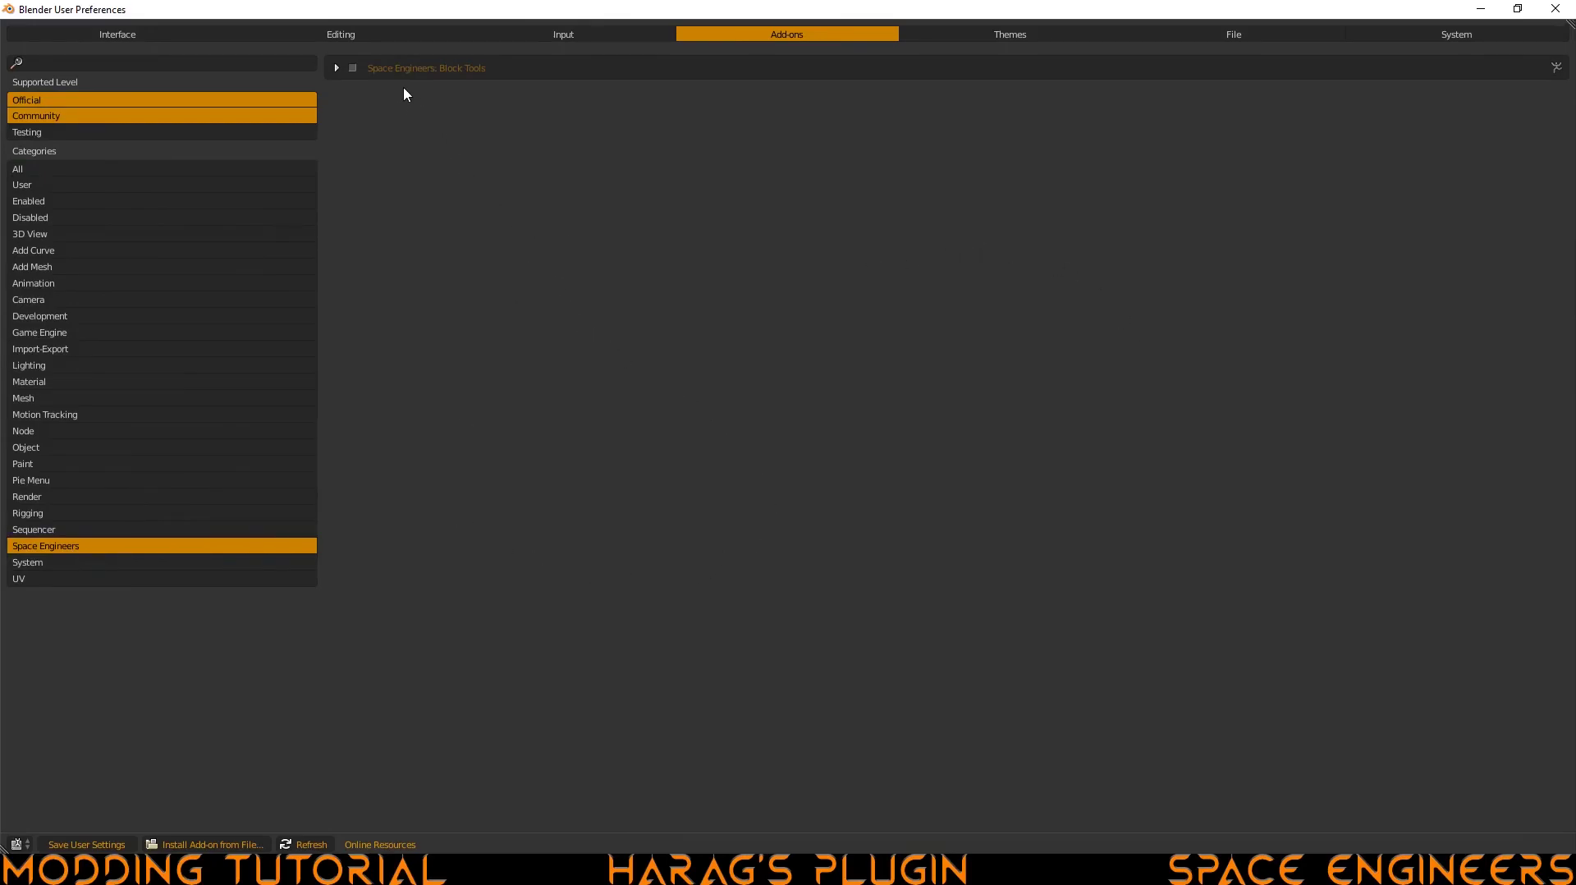
{"action": "left_click", "coordinate": [349, 69]}
{"action": "left_click", "coordinate": [337, 69]}
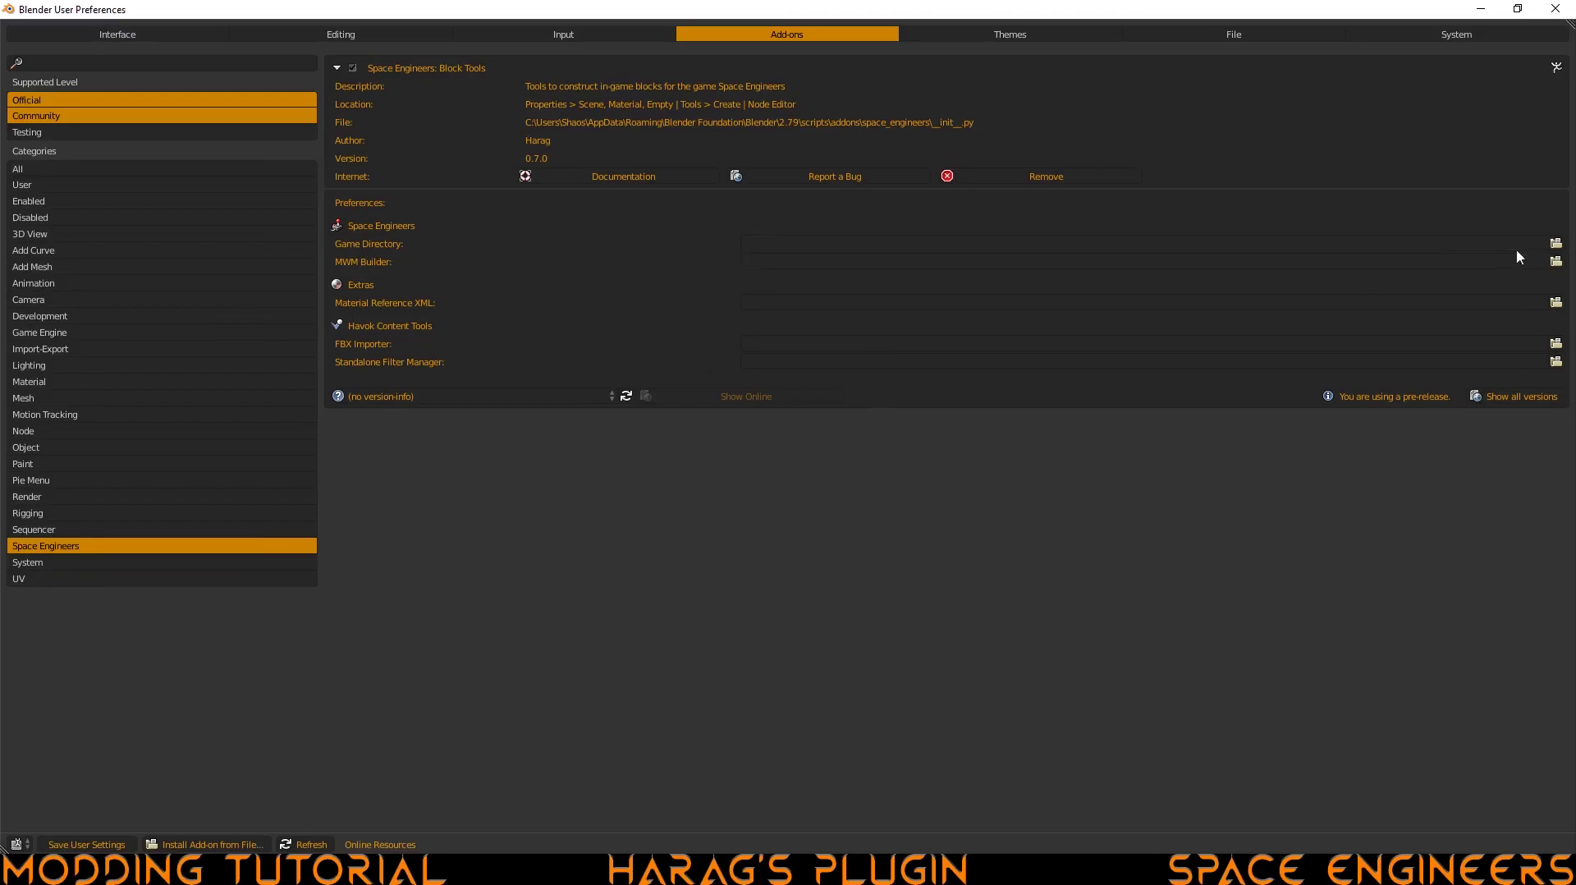
{"action": "left_click", "coordinate": [1556, 243]}
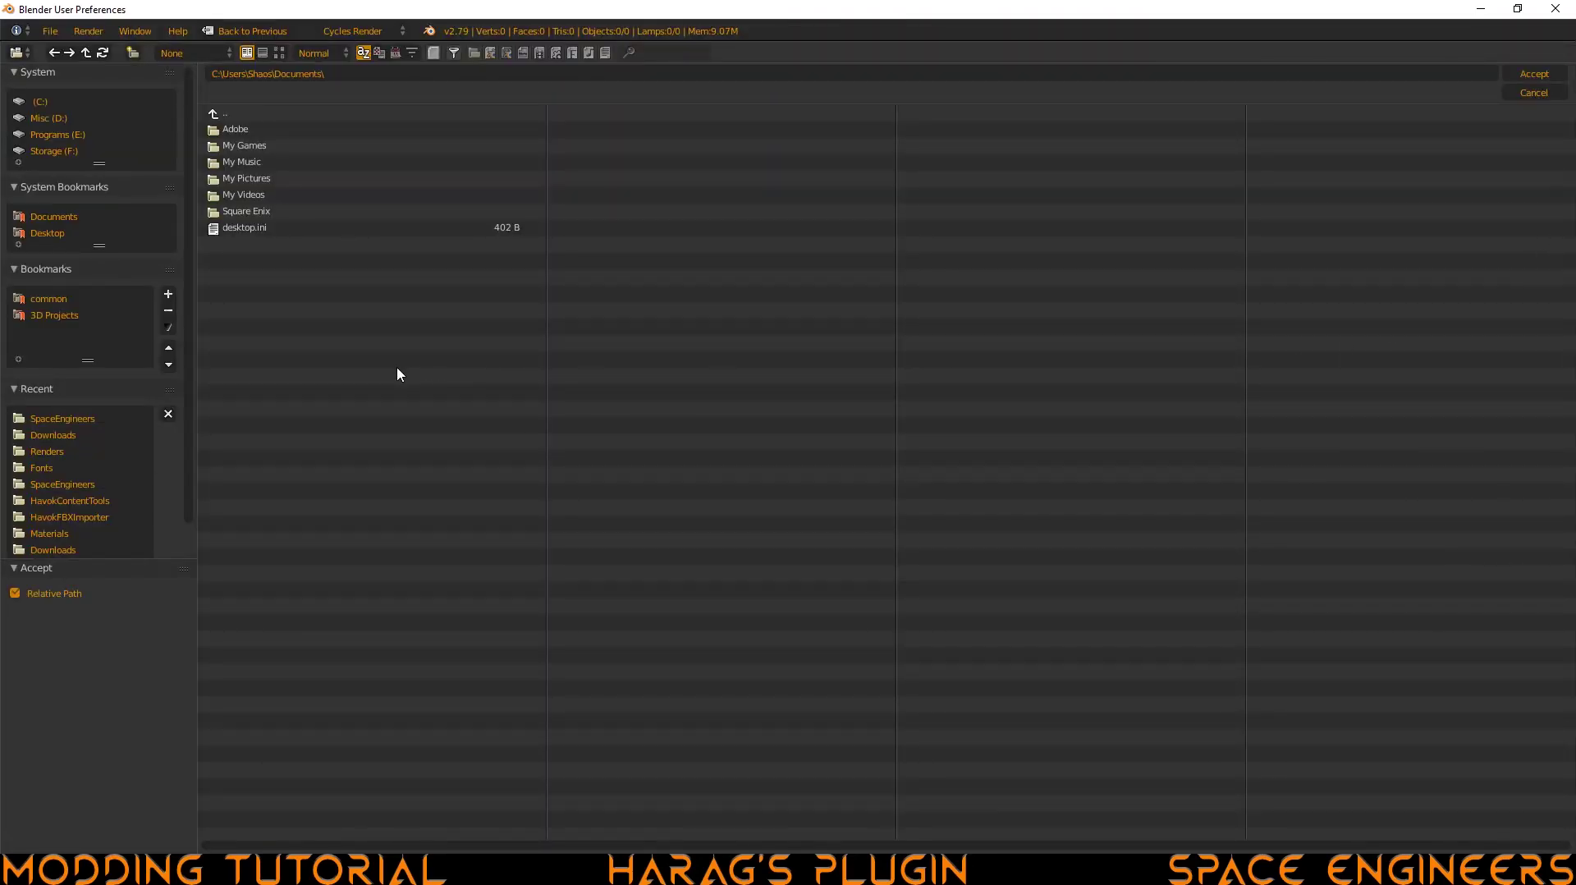
Step: Set the Game Directory to C:\Games\Steam\steamapps\common\SpaceEngineers
{"action": "left_click", "coordinate": [39, 103]}
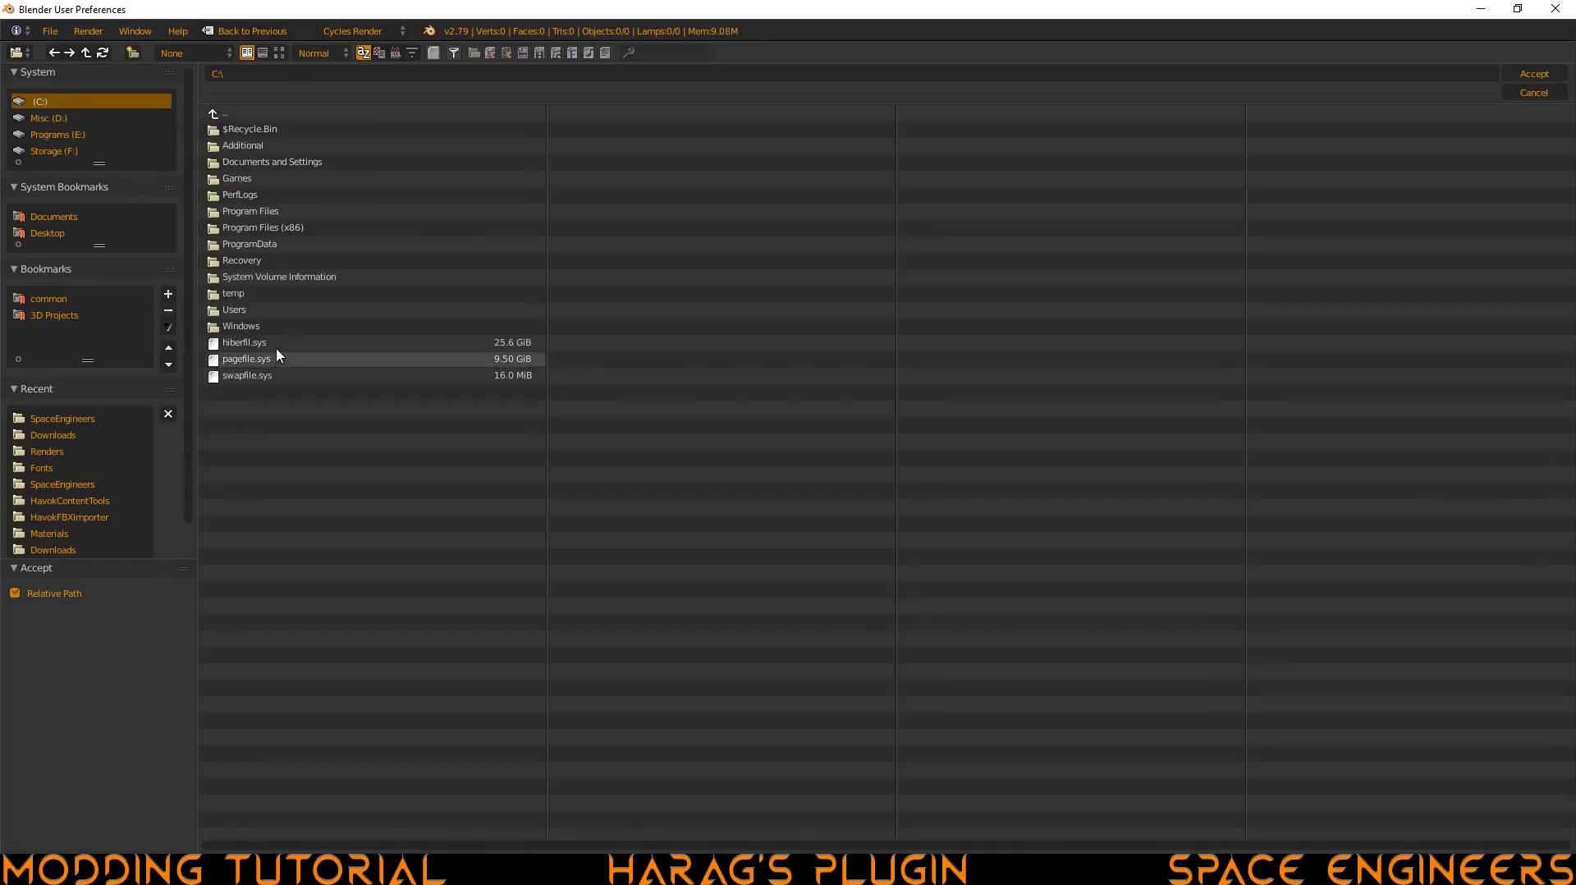
{"action": "left_click", "coordinate": [263, 179]}
{"action": "left_click", "coordinate": [251, 182]}
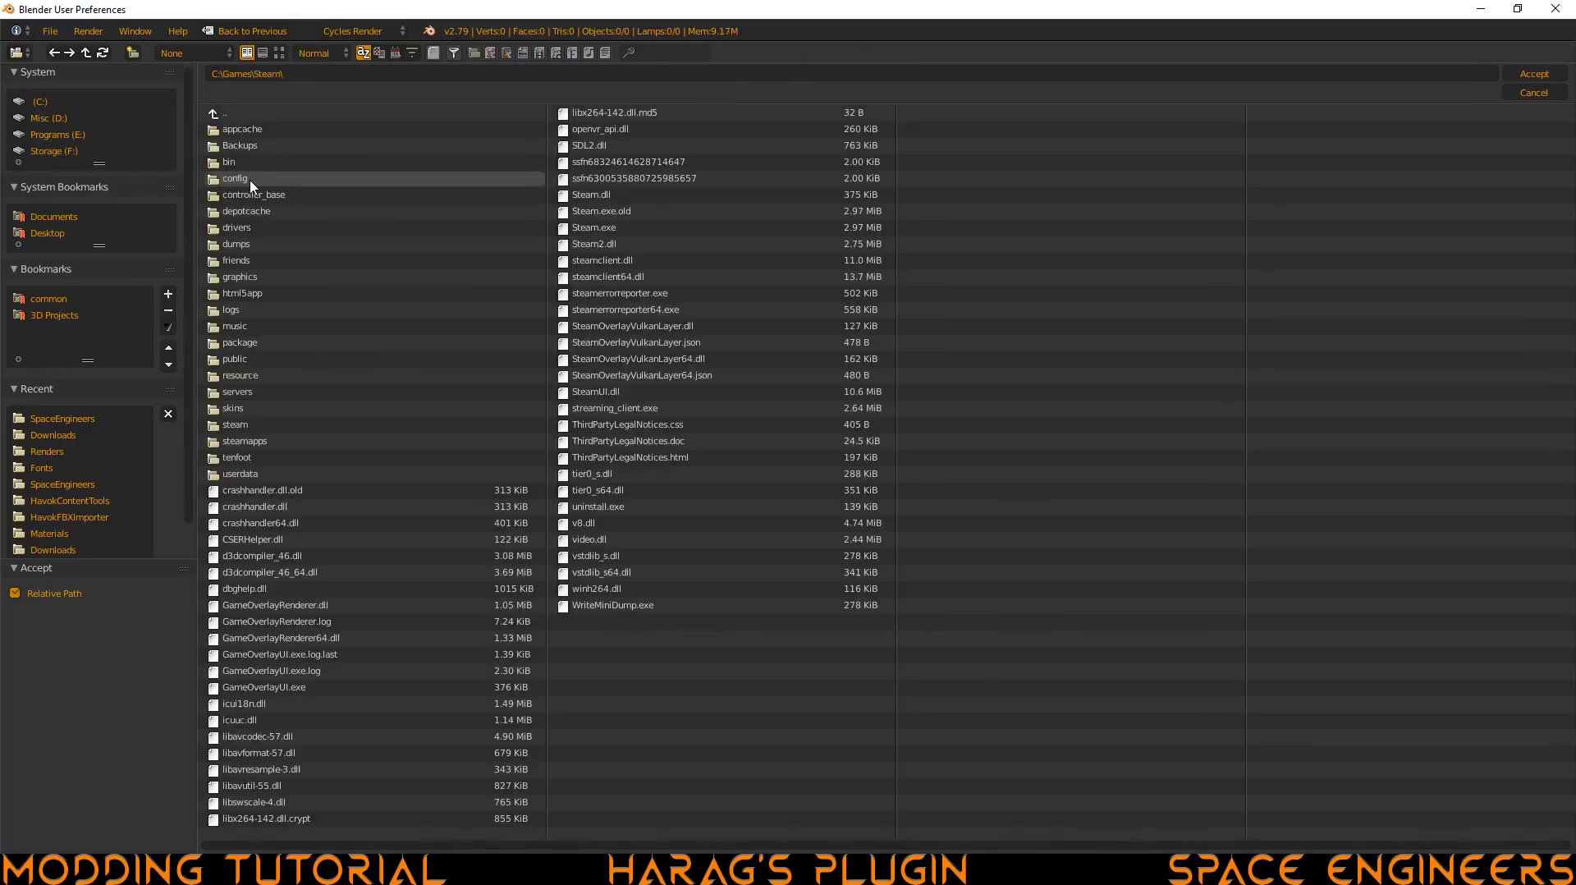
{"action": "left_click", "coordinate": [289, 442]}
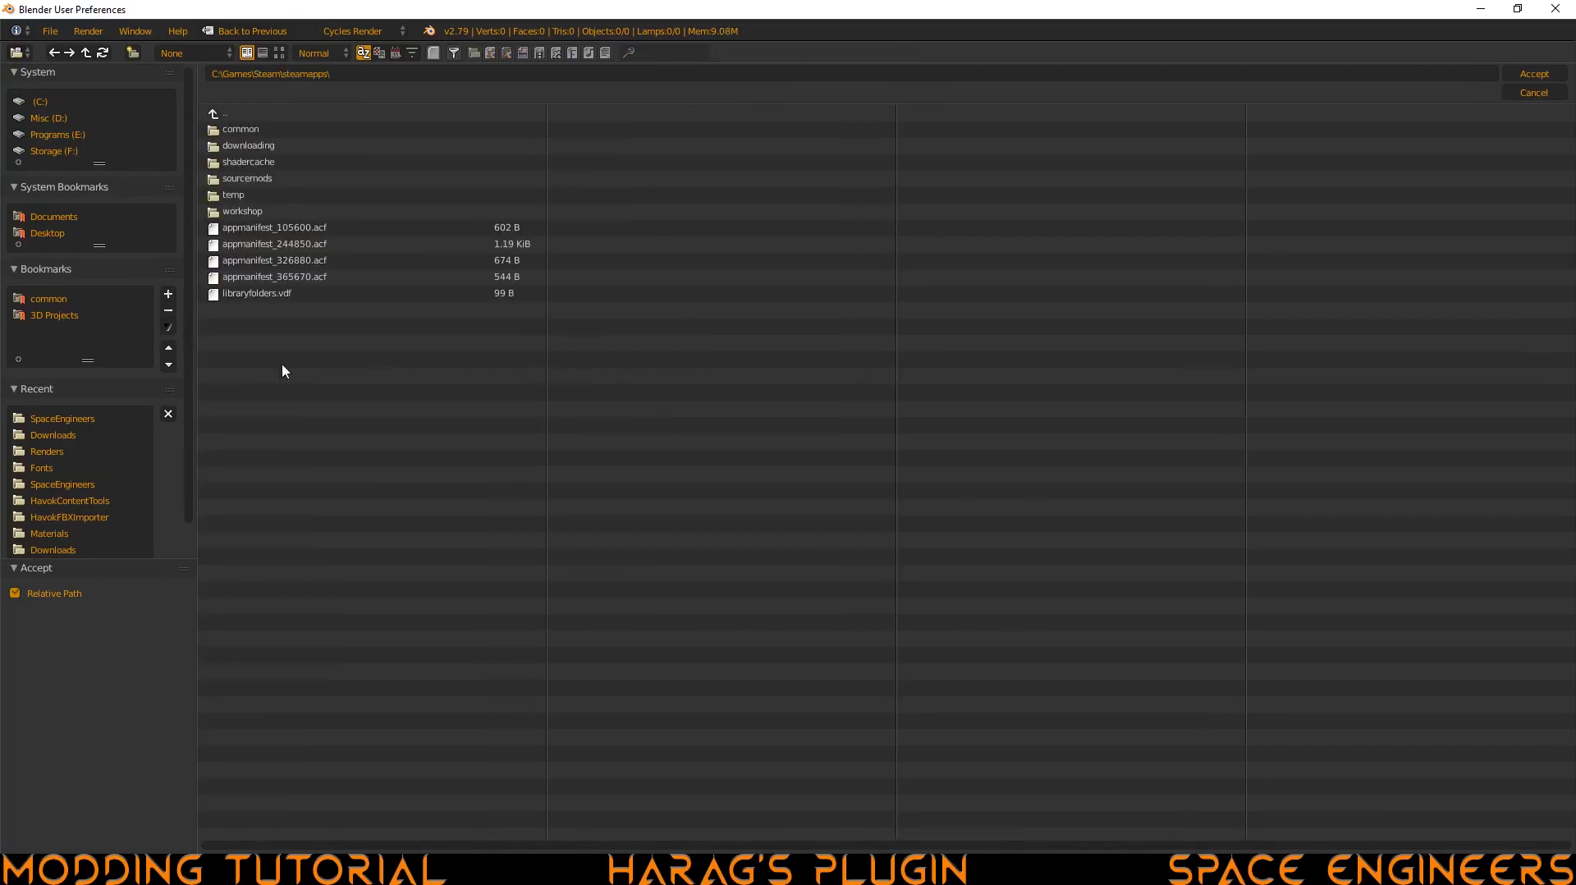
{"action": "left_click", "coordinate": [250, 131]}
{"action": "left_click", "coordinate": [274, 151]}
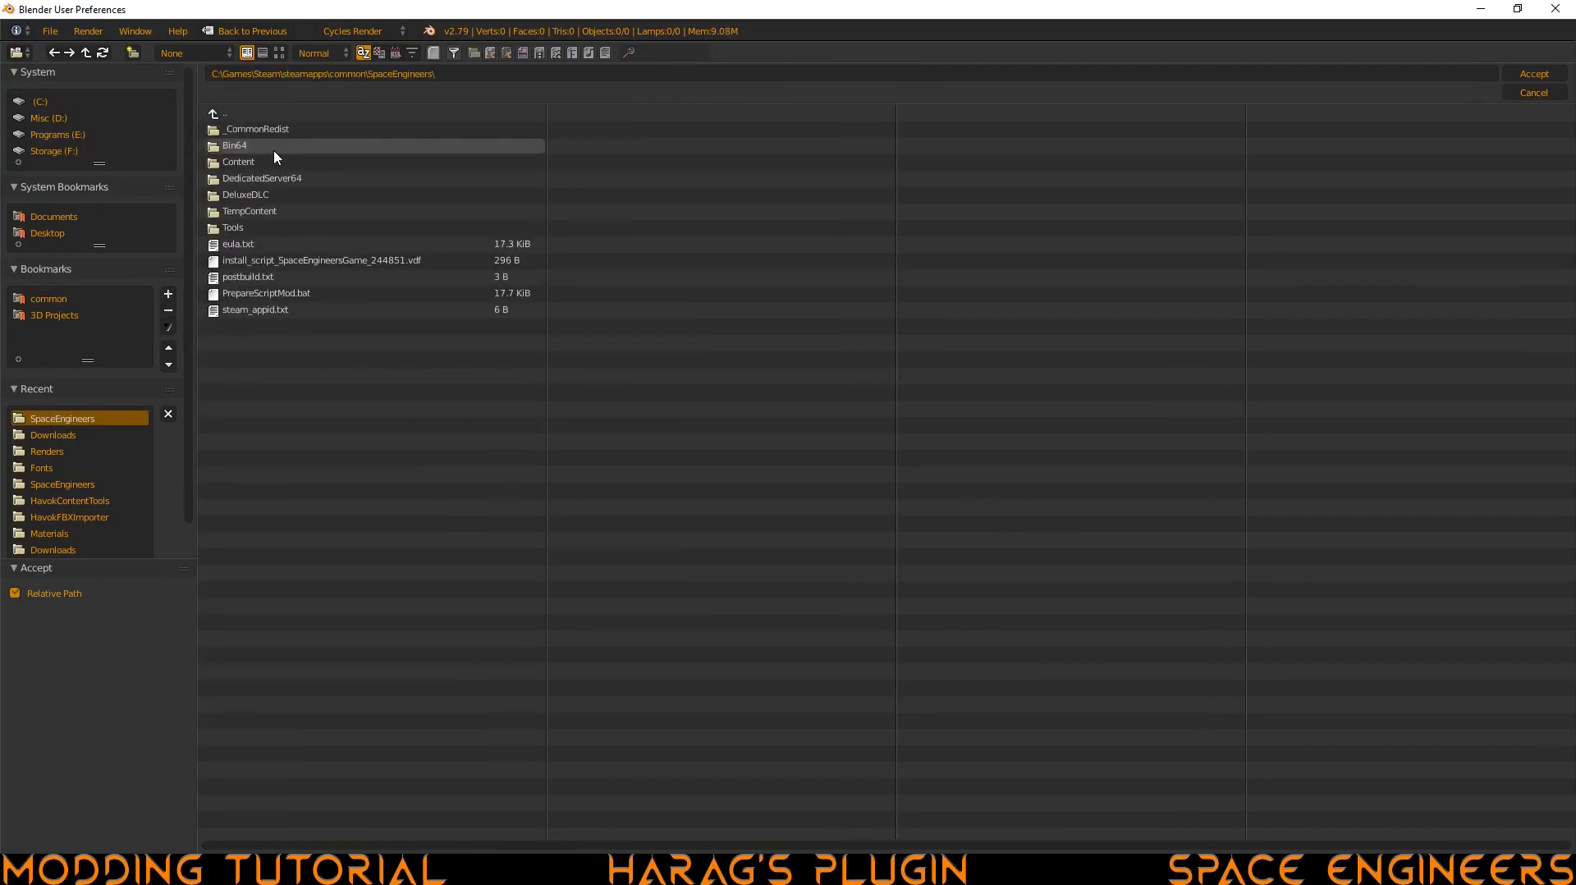
{"action": "left_click", "coordinate": [1531, 76]}
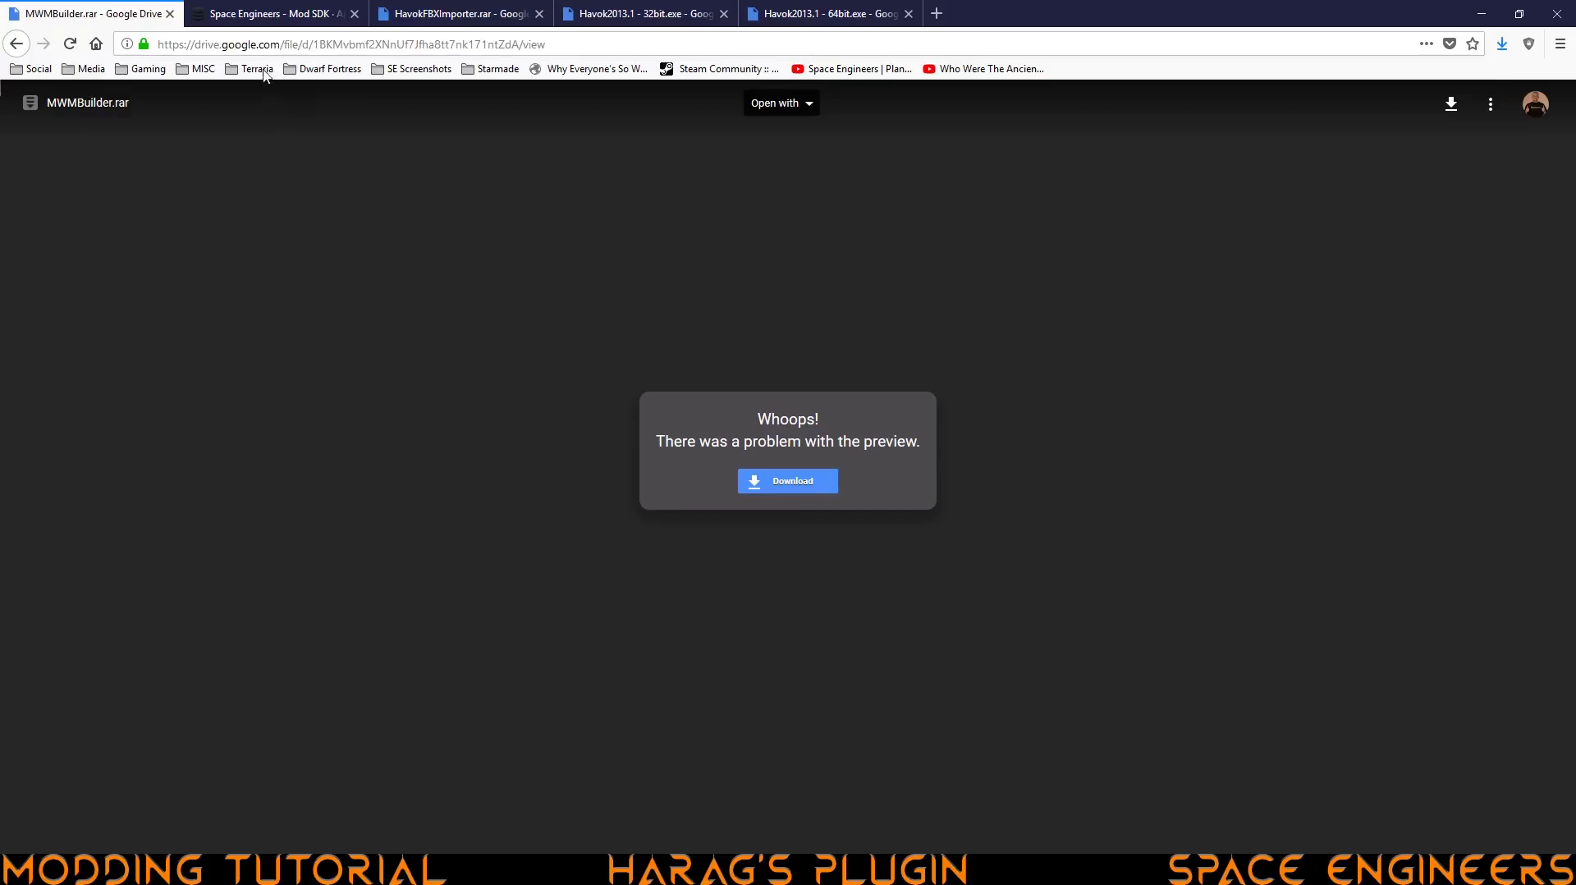
Step: Review the Mod SDK, HavokFBXImporter.rar and Havok2013.1 - 64bit.exe pages, then return to Downloads
{"action": "left_click", "coordinate": [257, 16]}
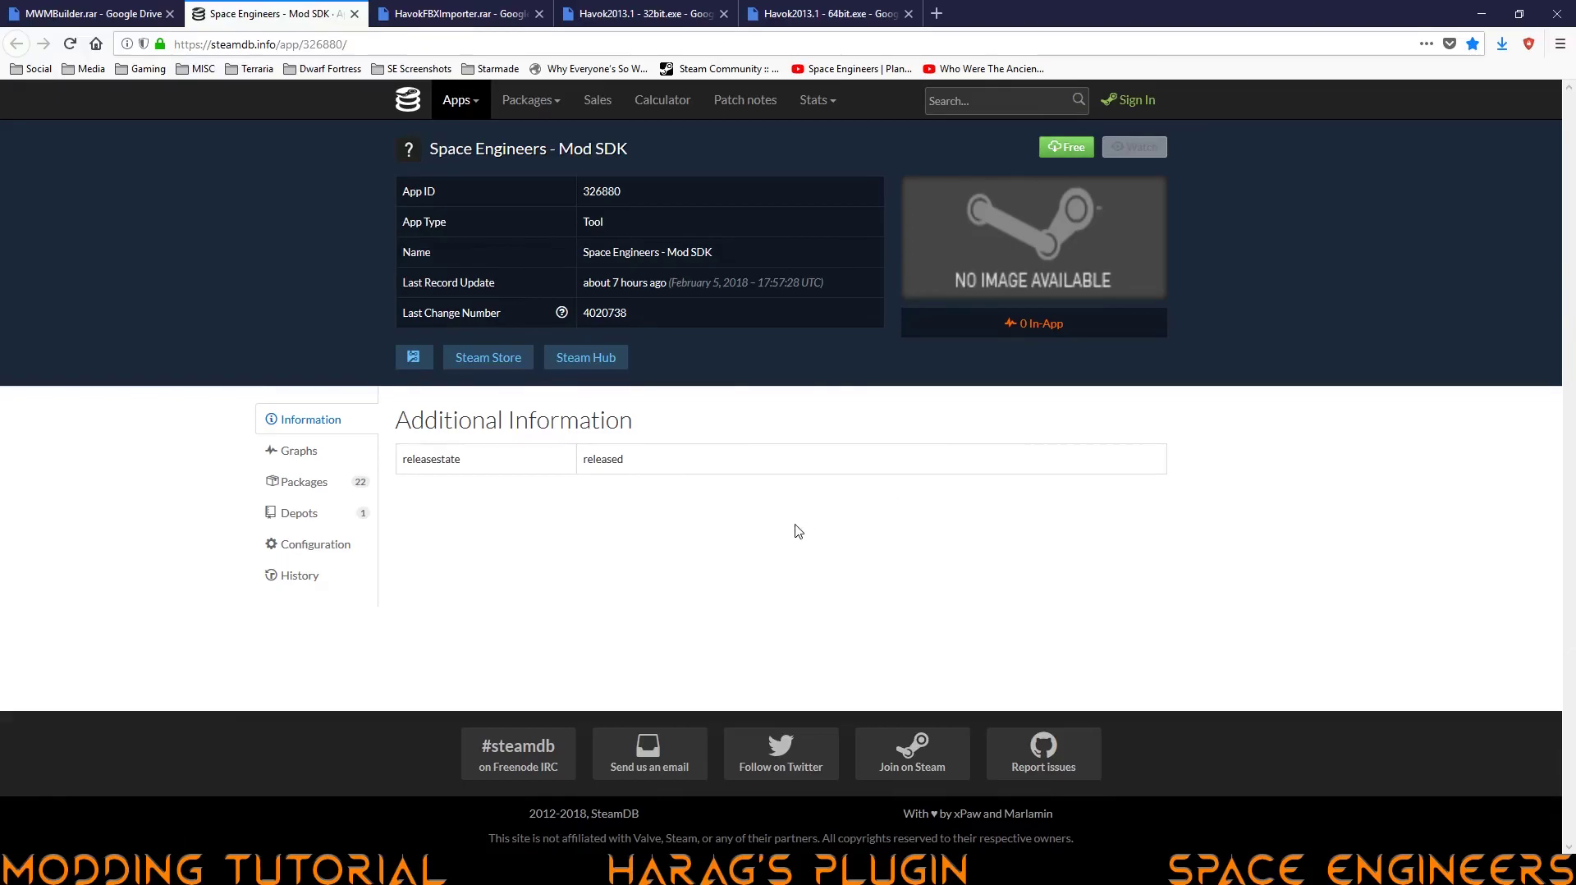
{"action": "key", "text": "ctrl+Tab"}
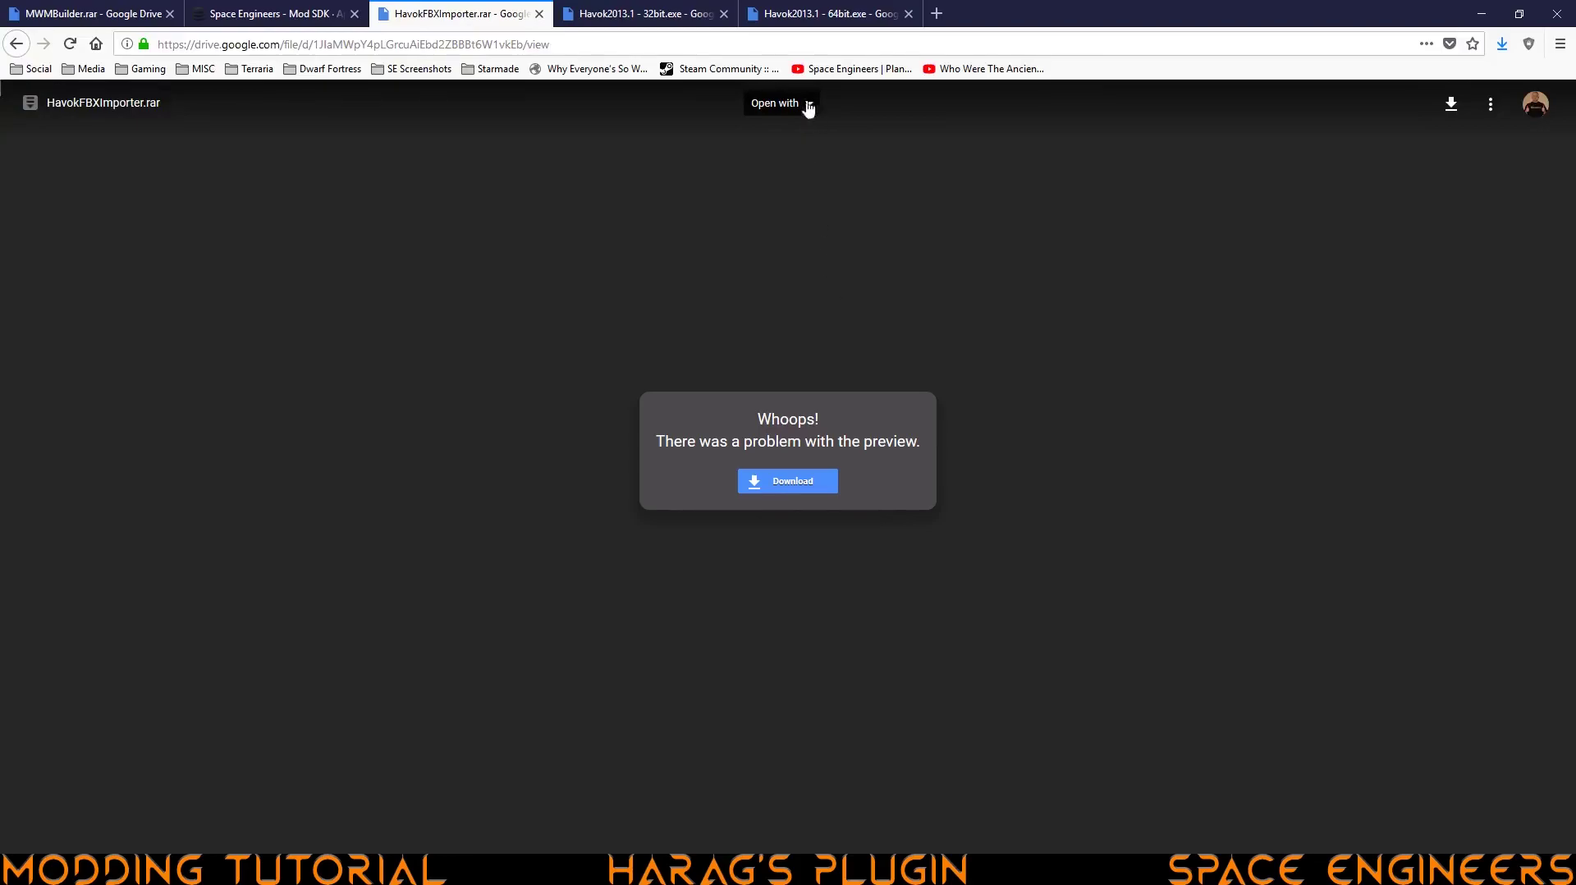
{"action": "left_click", "coordinate": [824, 14]}
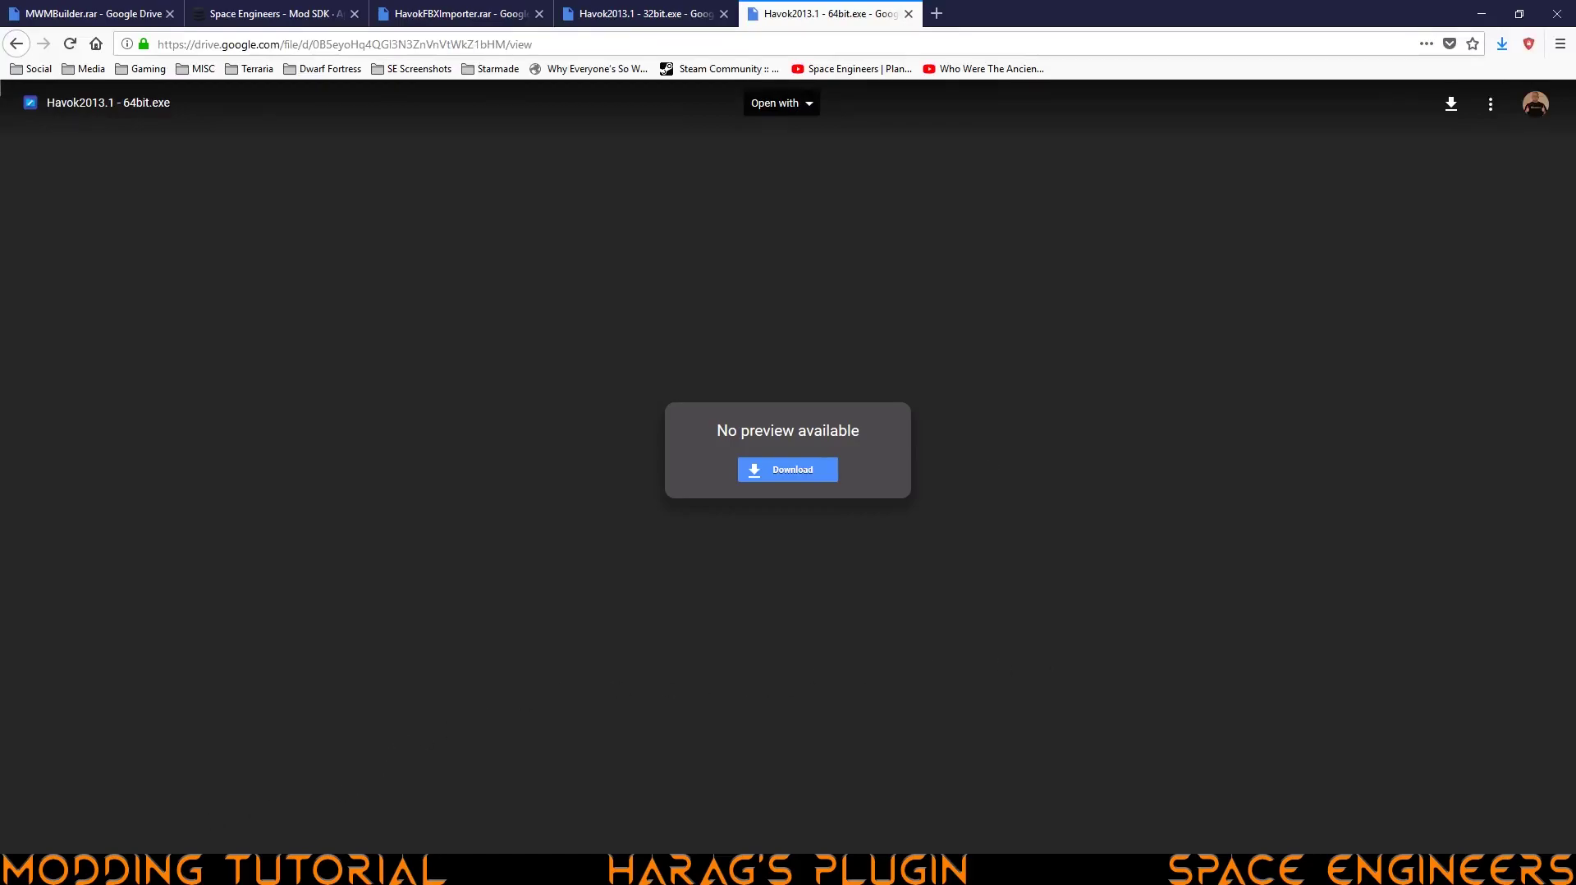
{"action": "key", "text": "alt+Tab"}
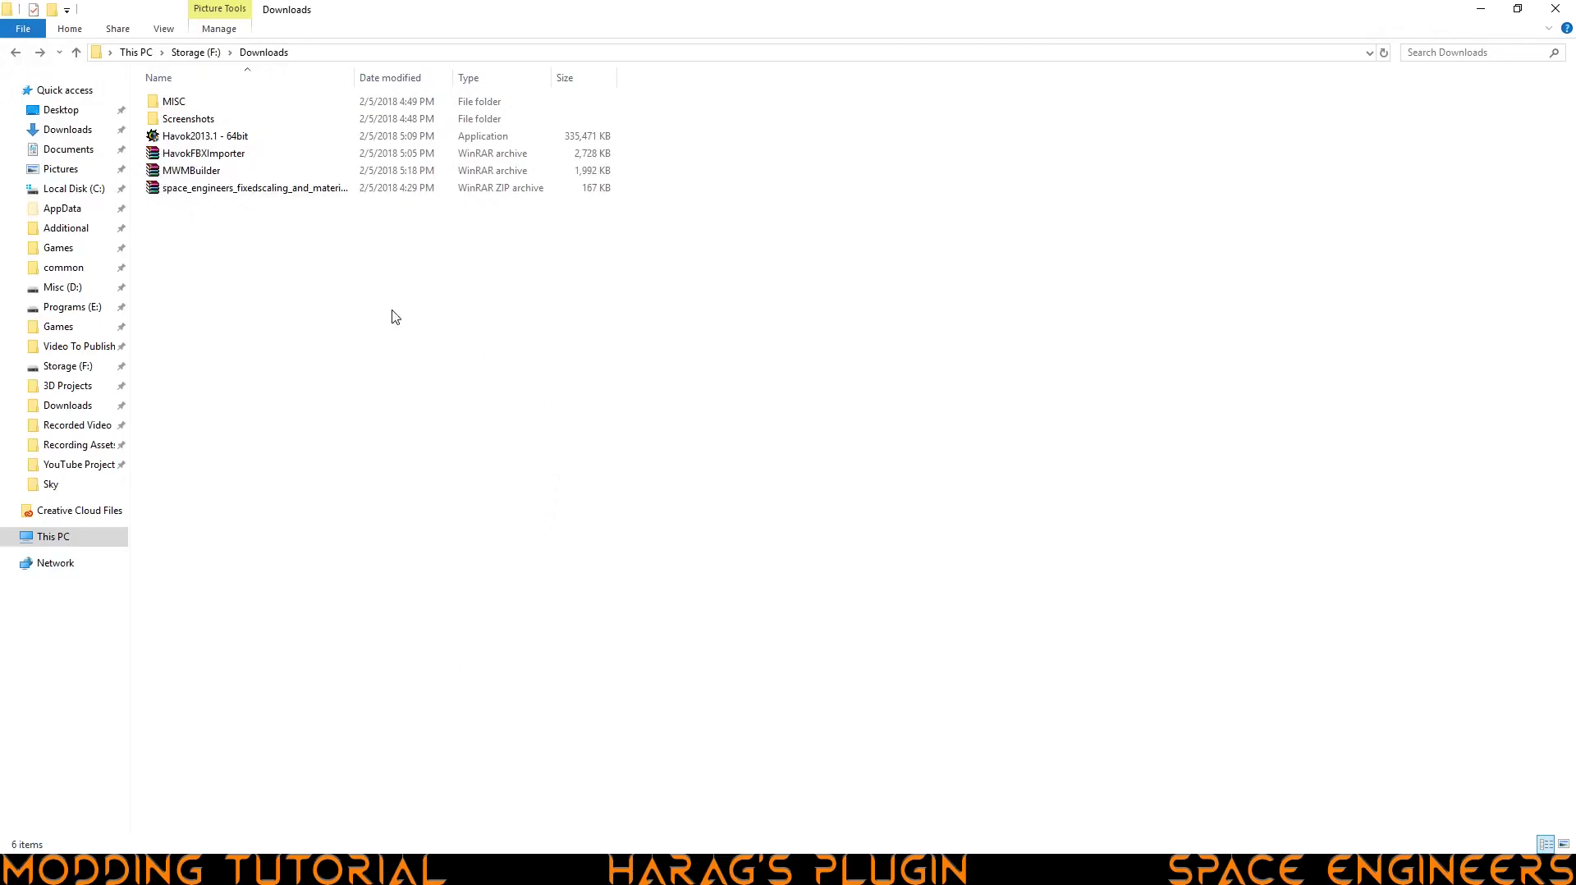
Step: Run the Havok2013.1 - 64bit installer and accept the .NET Framework 3.5 SP1 homepage offer
{"action": "double_click", "coordinate": [239, 144]}
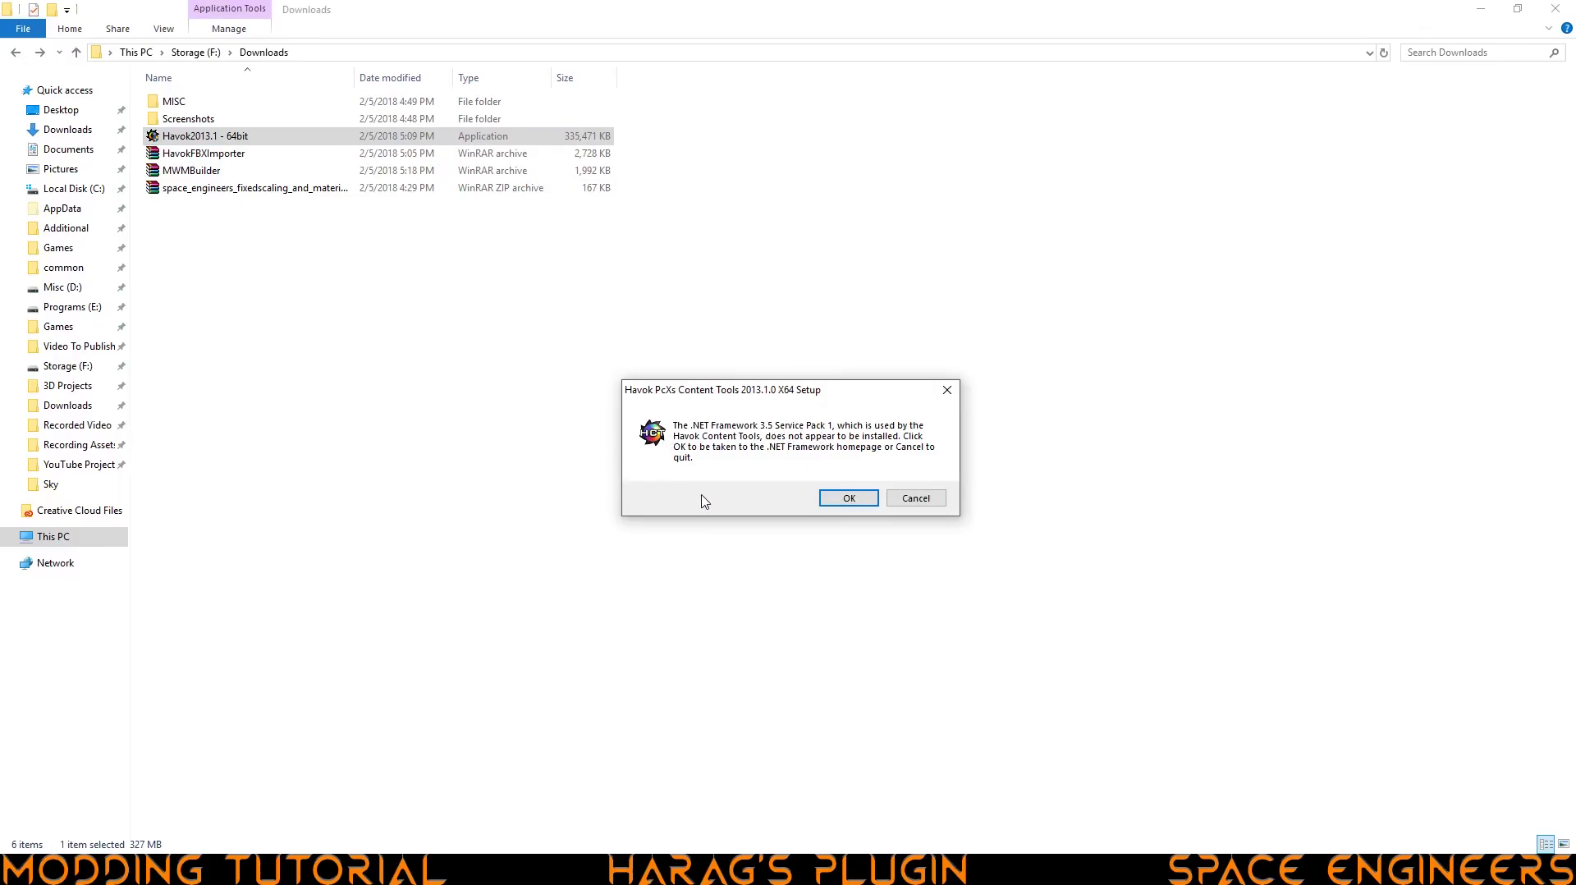
{"action": "left_click", "coordinate": [846, 498]}
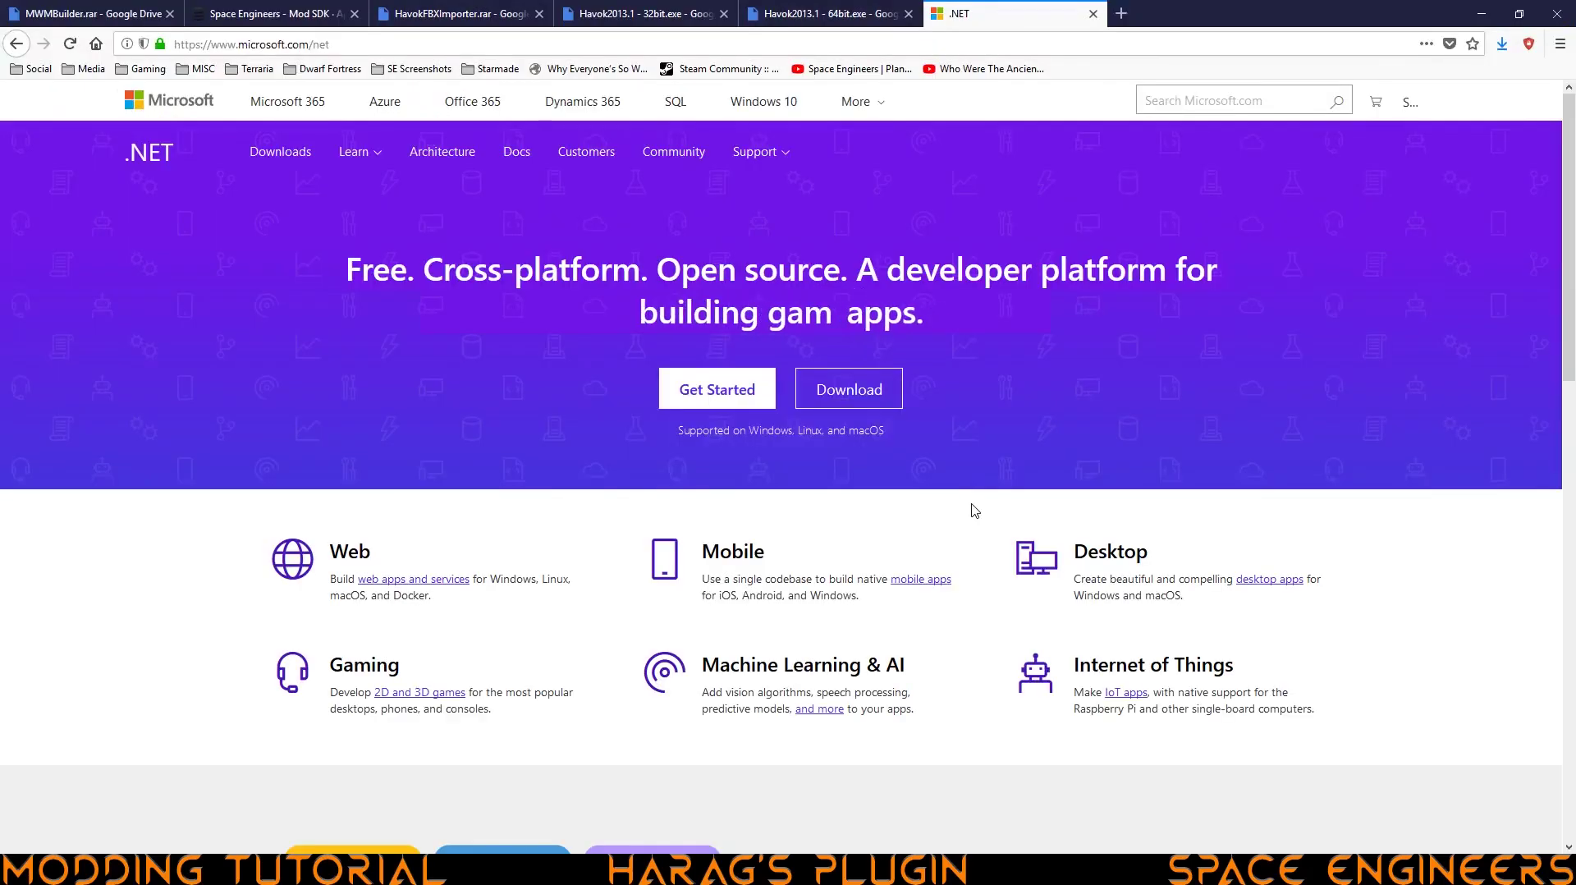
Step: Download the .NET Framework 3.5 SP1 runtime dotnetfx35.exe and show it in Downloads
{"action": "left_click", "coordinate": [858, 393]}
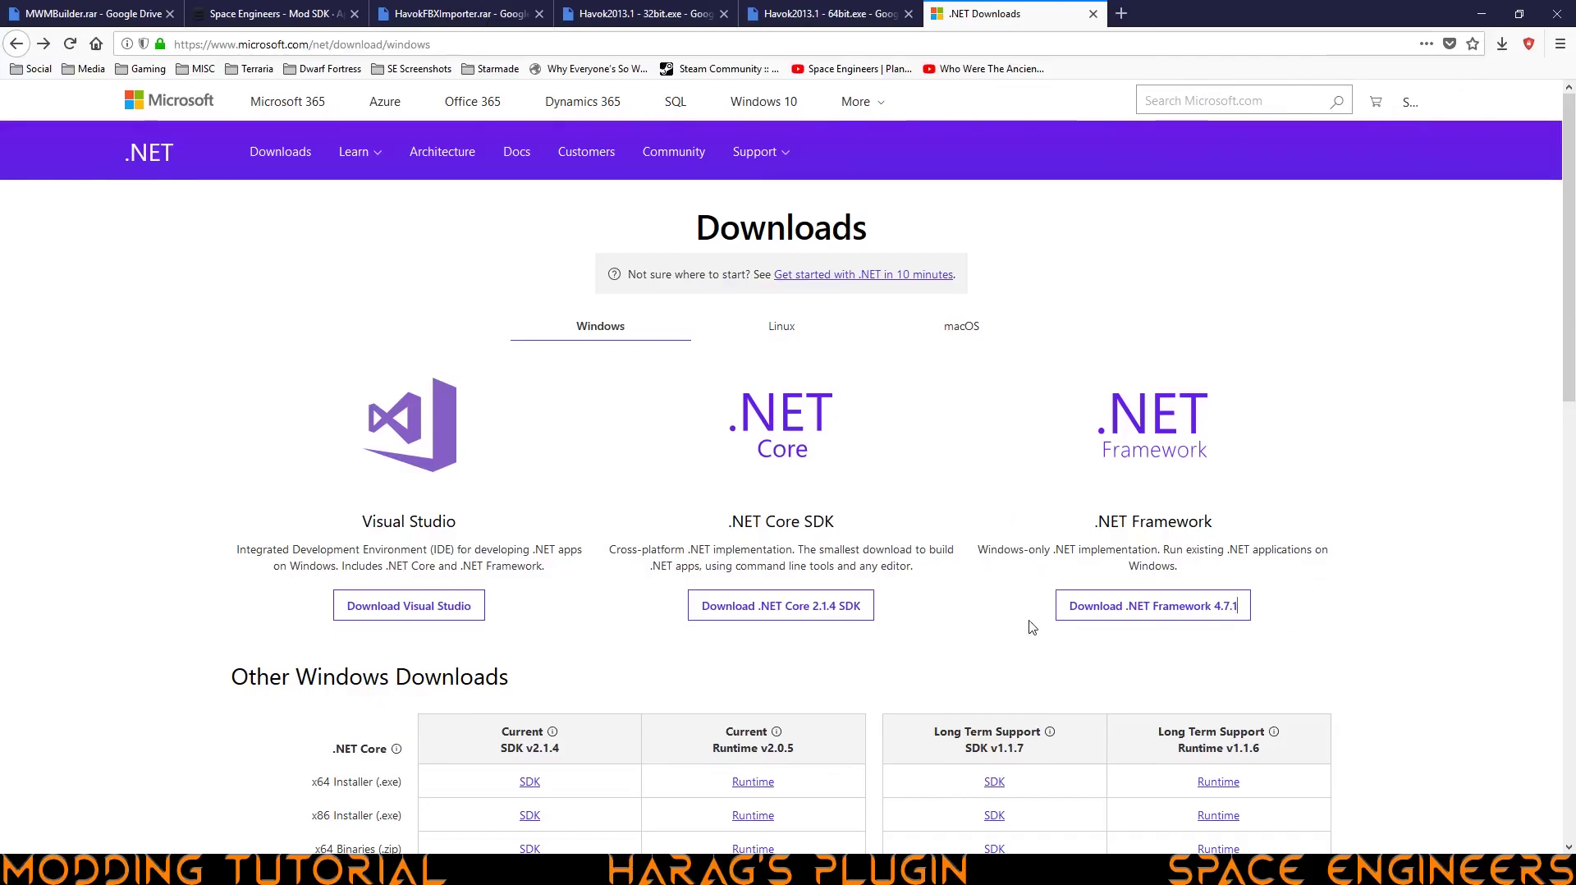
{"action": "scroll", "coordinate": [1068, 608], "scroll_direction": "down", "scroll_amount": 7}
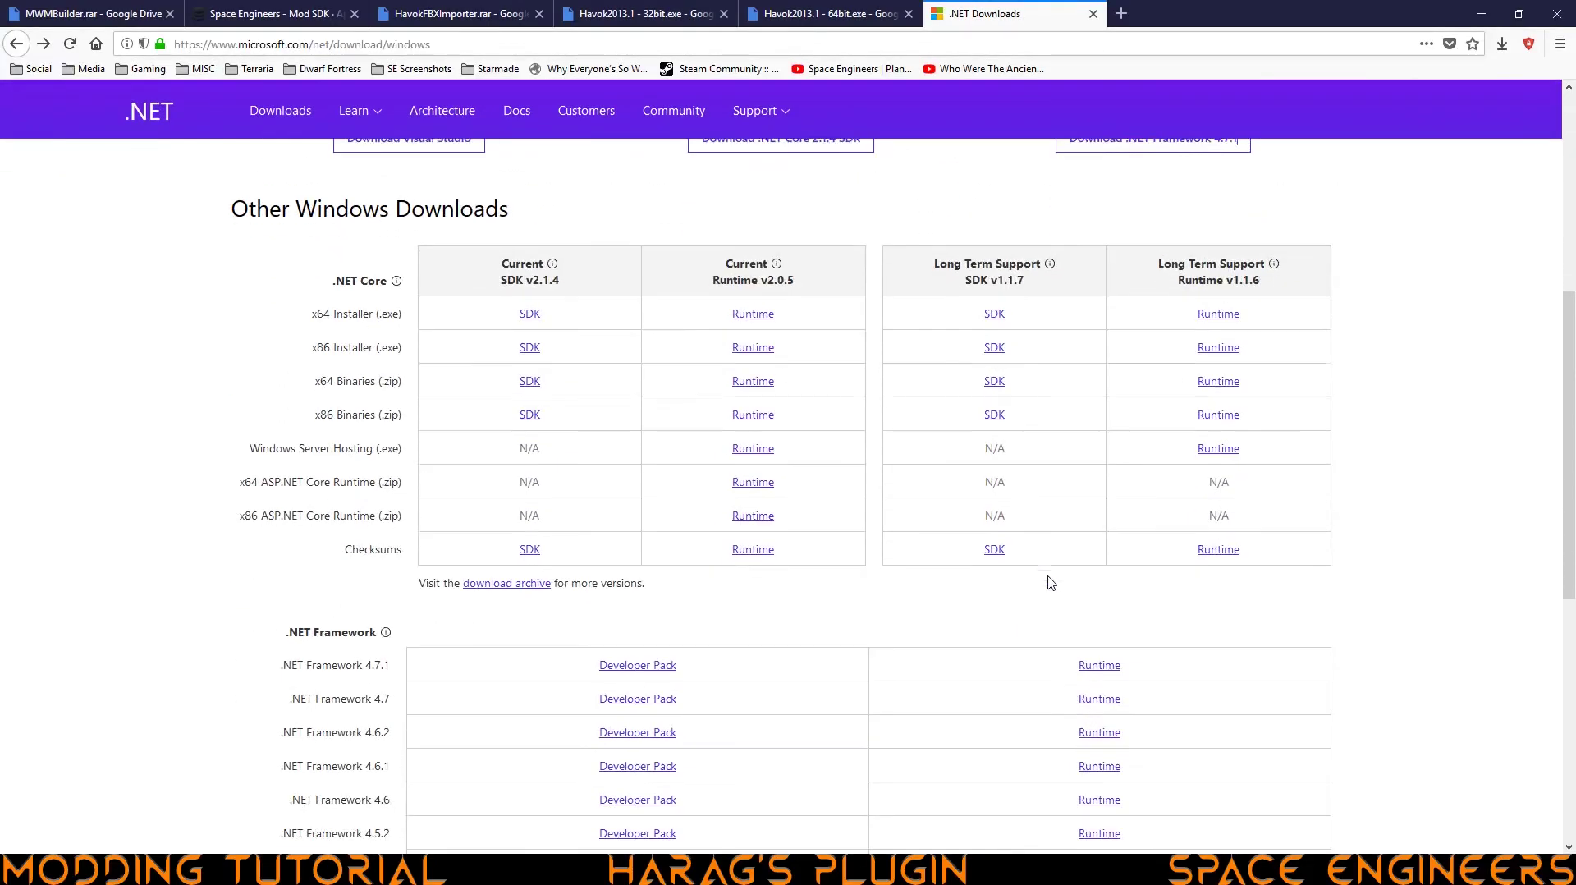
{"action": "scroll", "coordinate": [1051, 581], "scroll_direction": "down", "scroll_amount": 3}
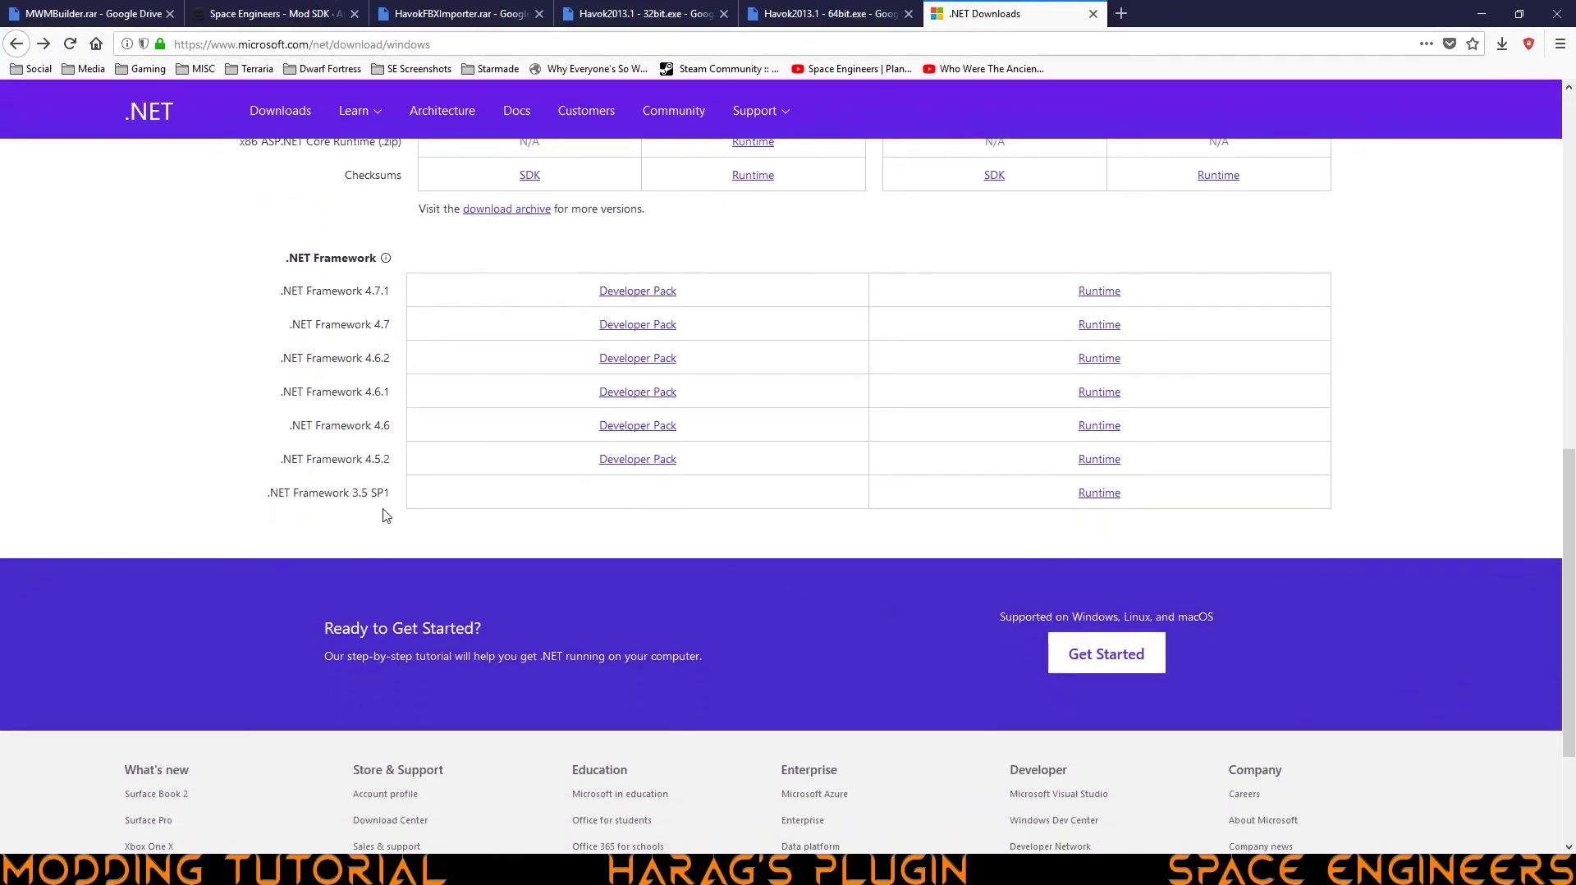
{"action": "left_click", "coordinate": [1096, 495]}
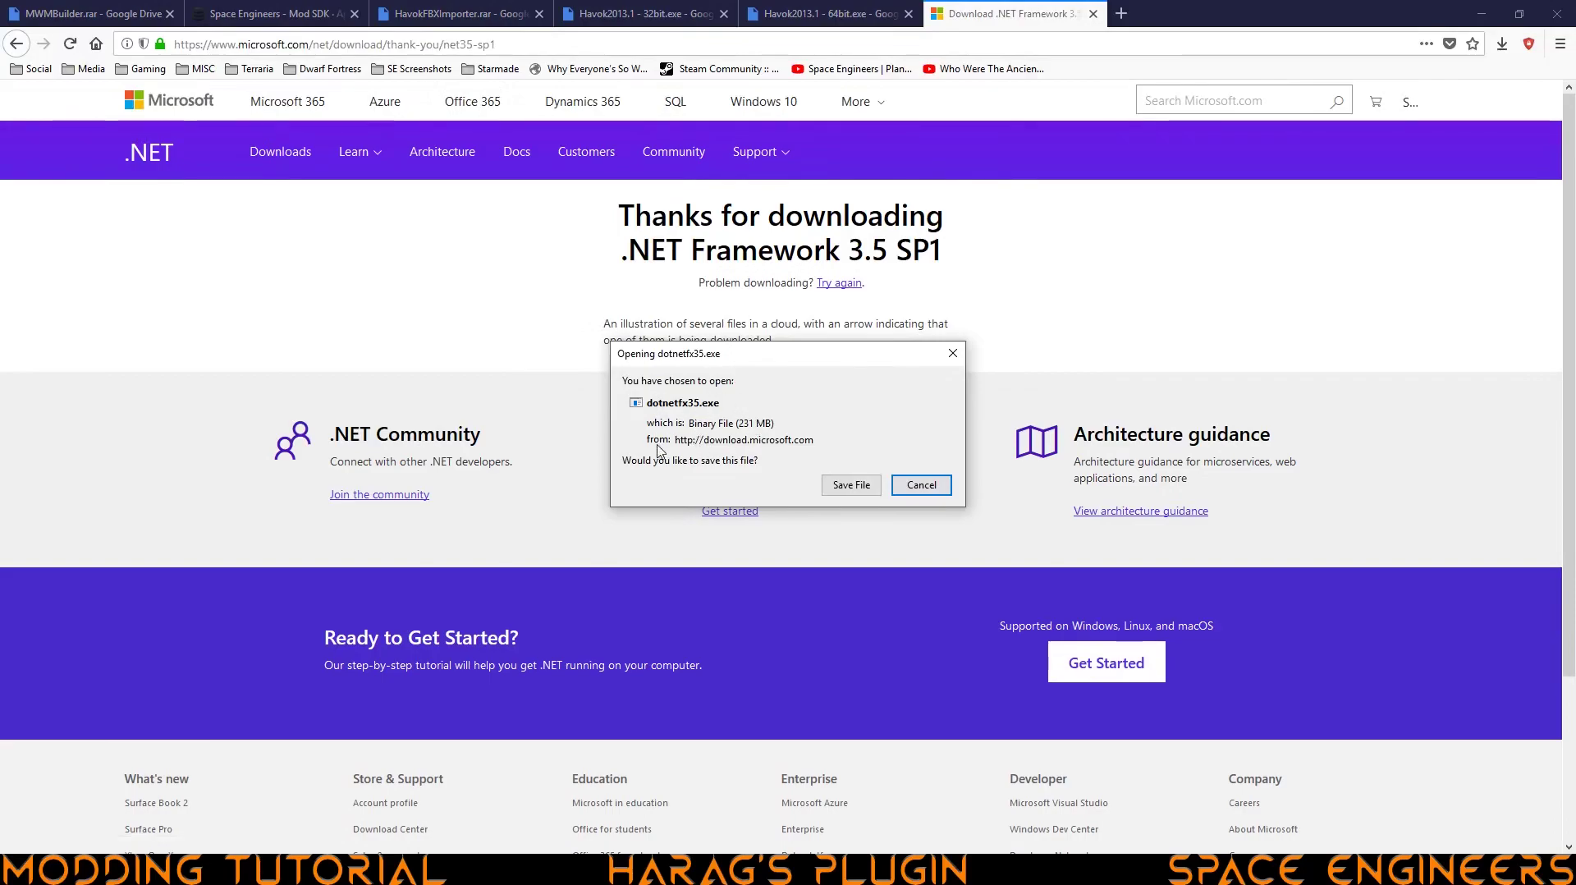
{"action": "left_click", "coordinate": [835, 491]}
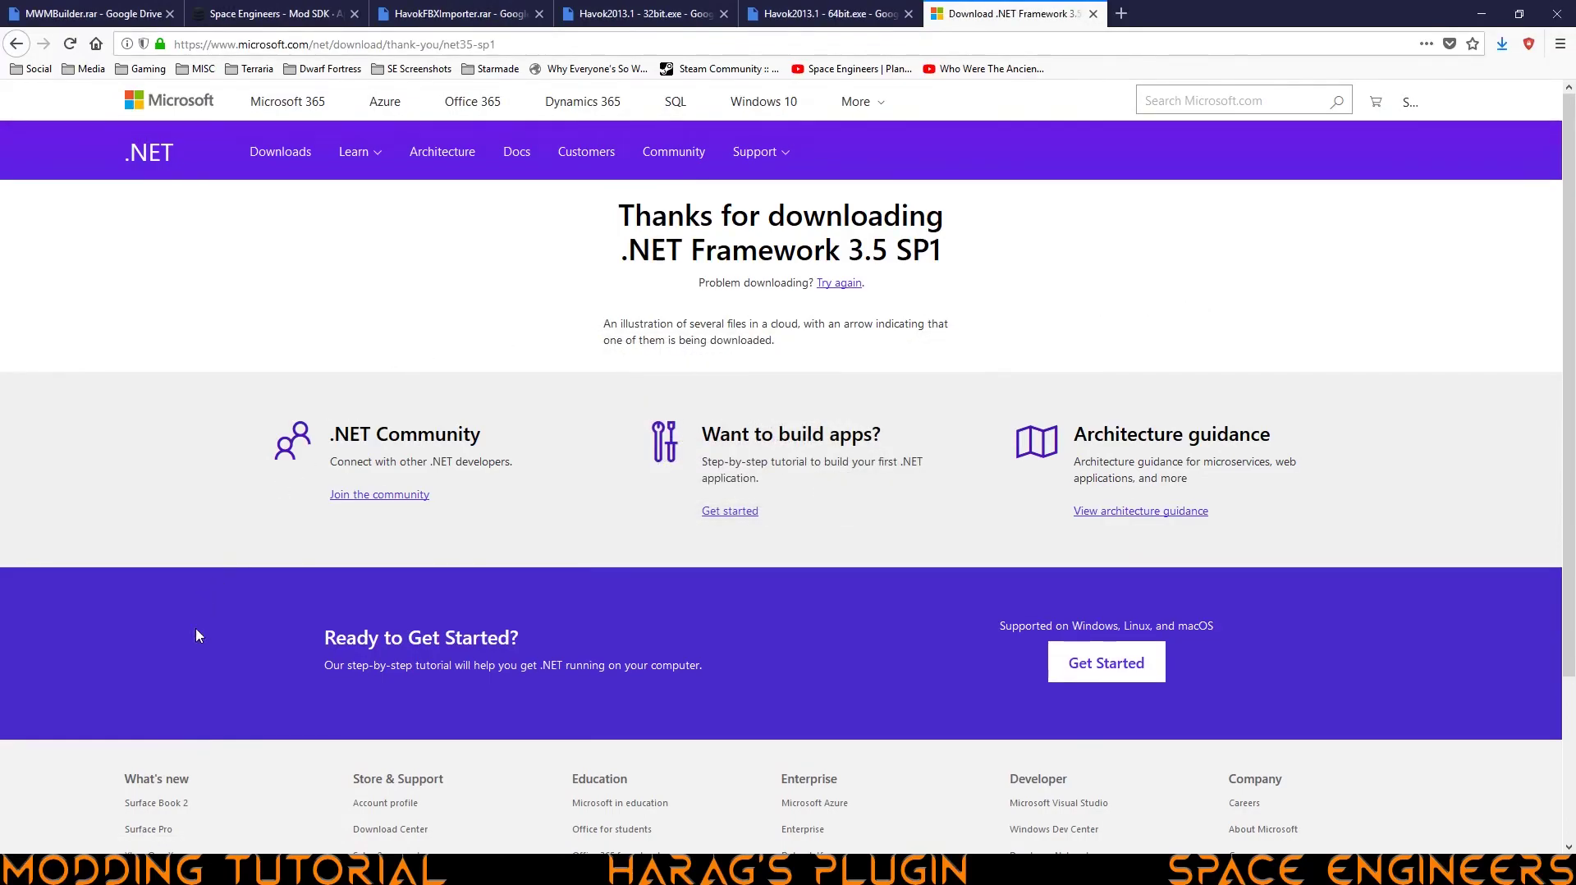
{"action": "left_click", "coordinate": [222, 870]}
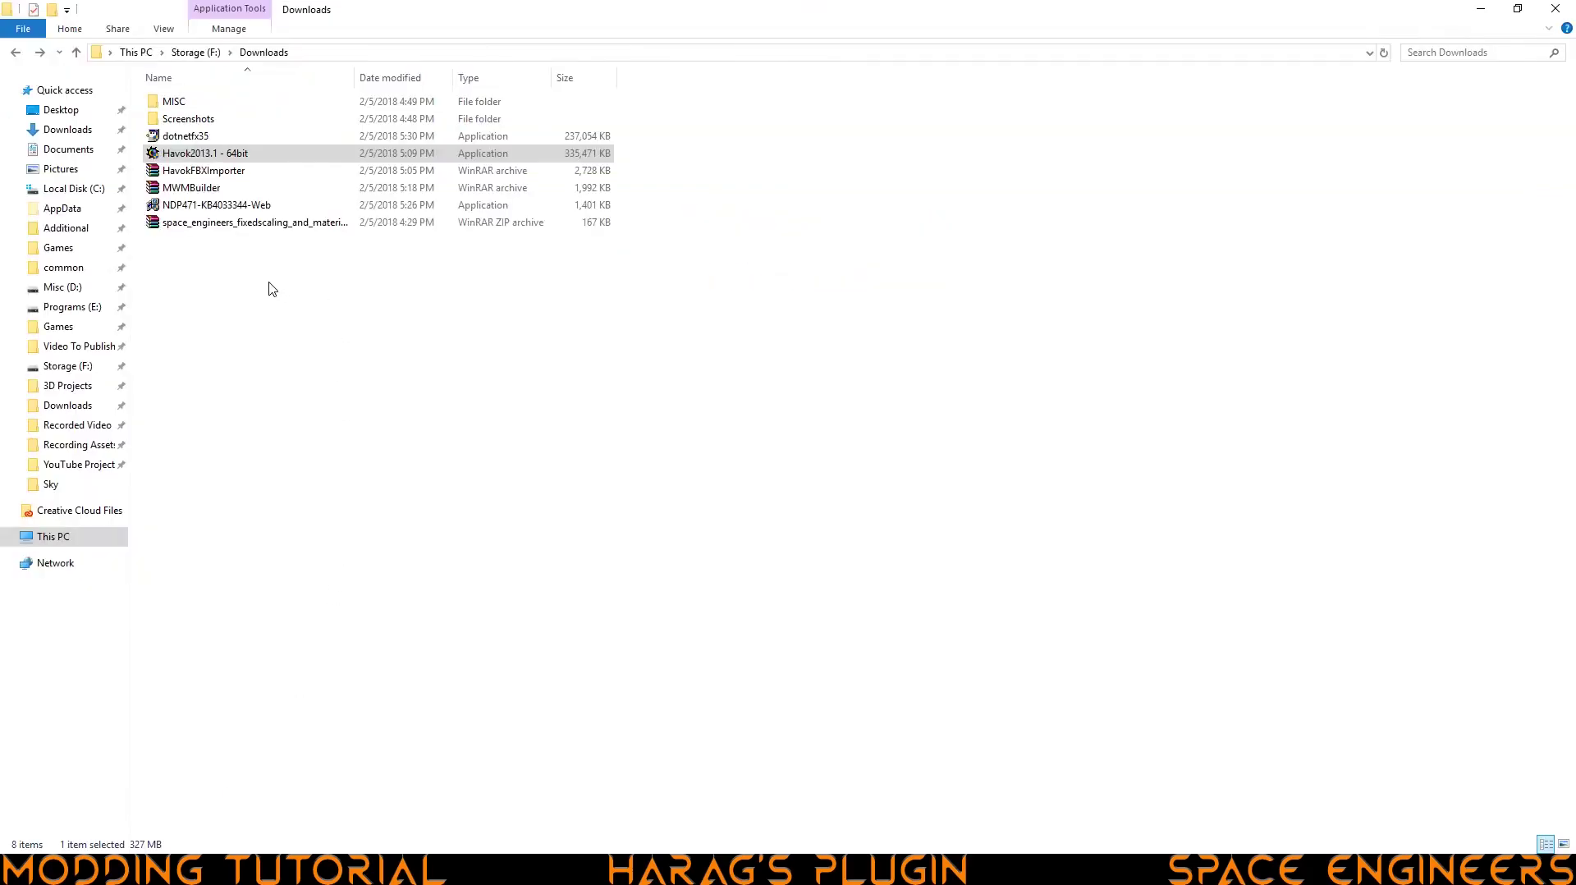
Step: Install the .NET Framework 3.5 feature via dotnetfx35 using 'Download and install this feature'
{"action": "double_click", "coordinate": [177, 138]}
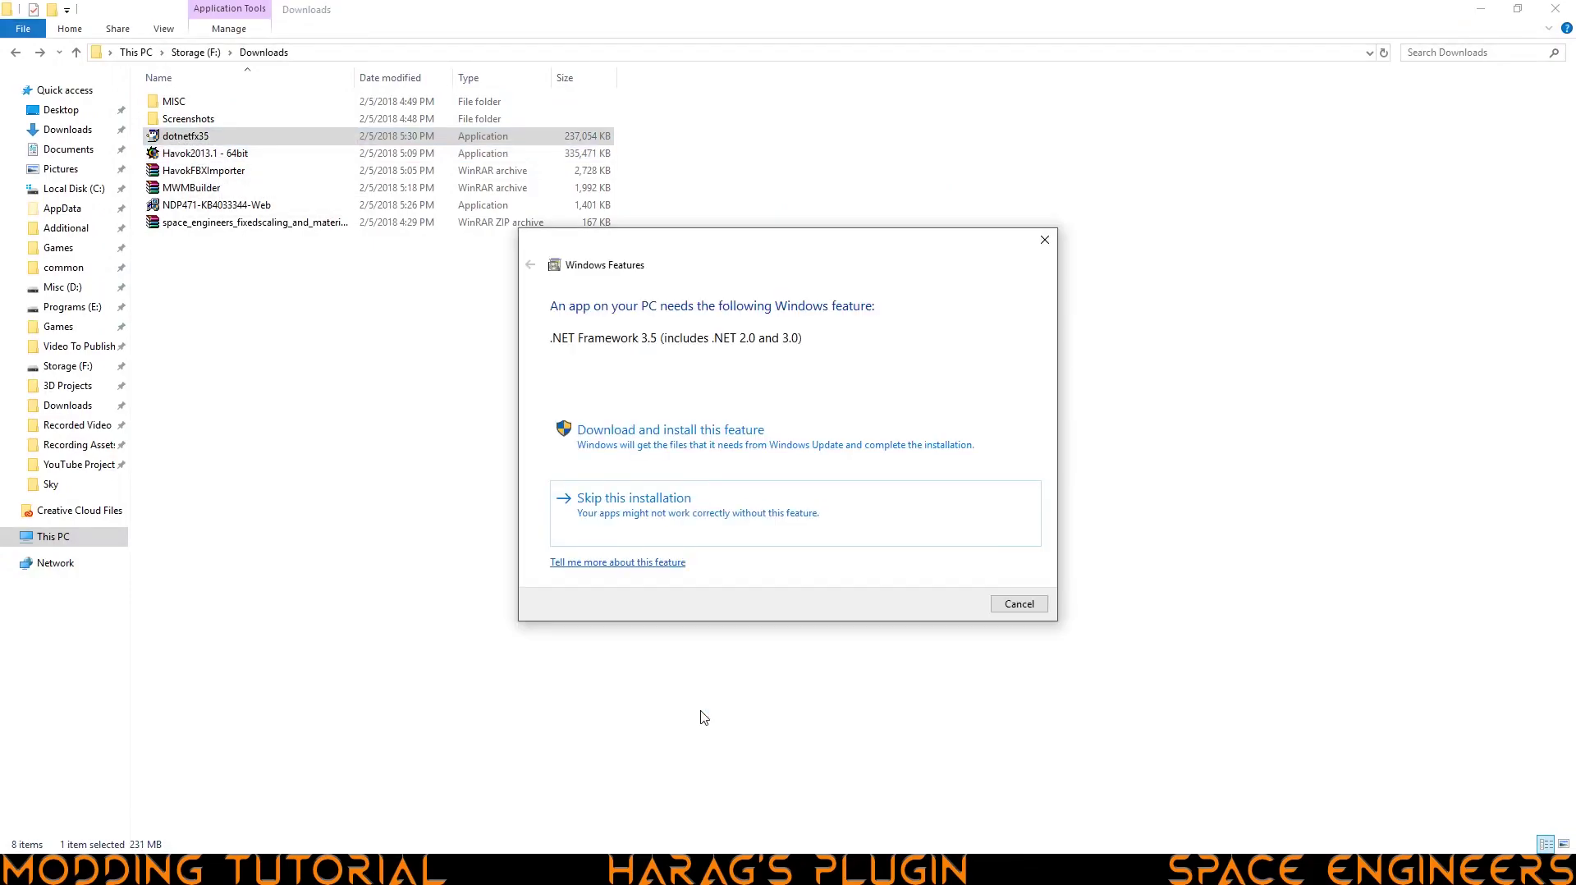
{"action": "left_click", "coordinate": [733, 451]}
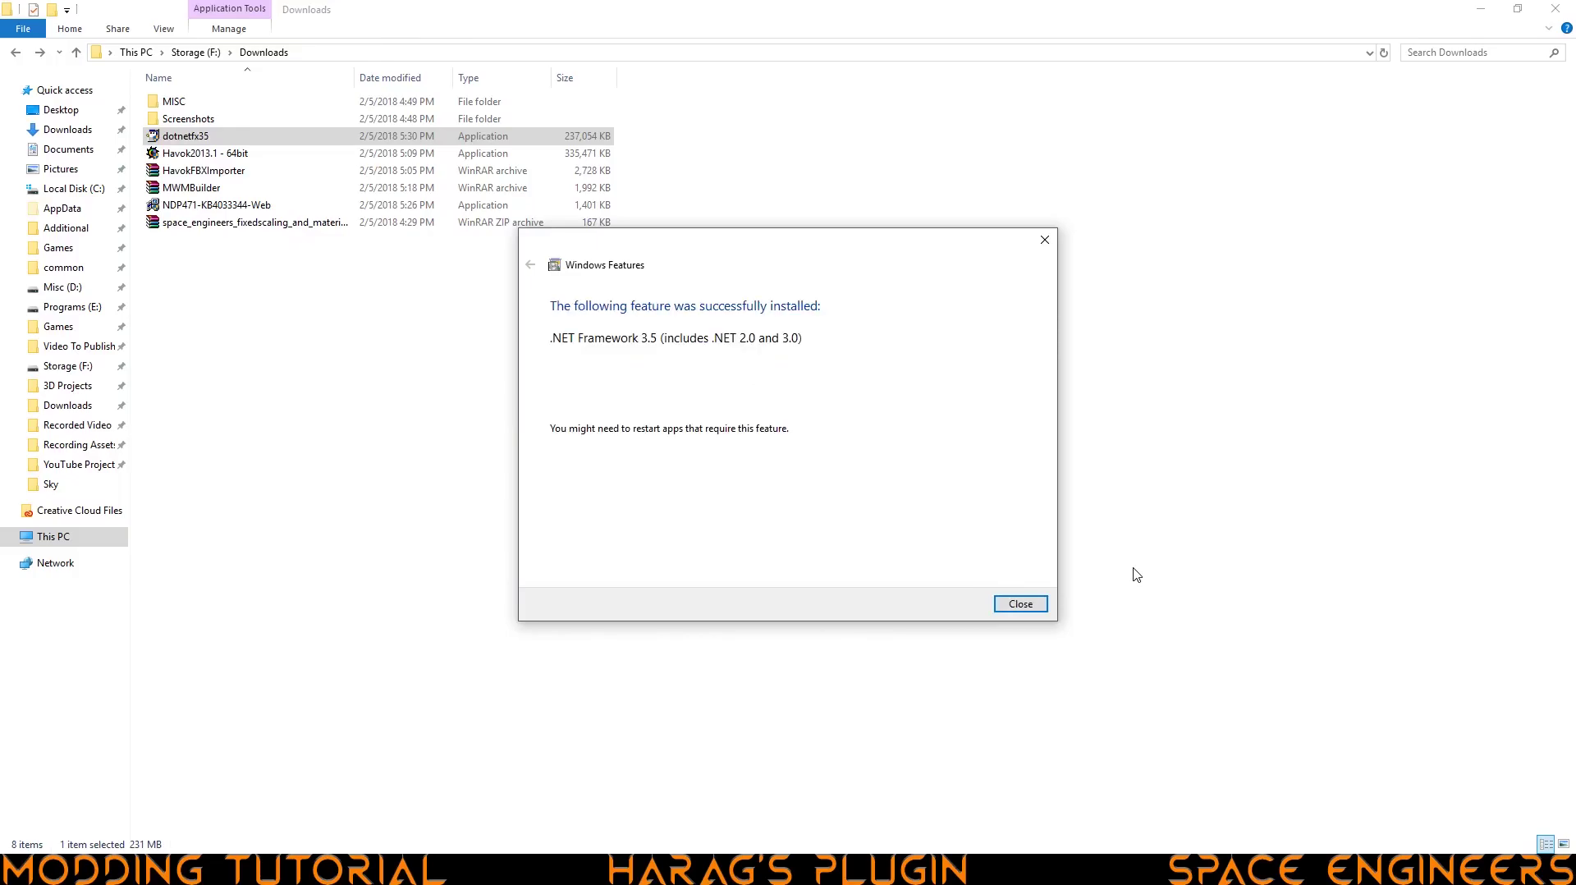
{"action": "left_click", "coordinate": [1020, 604]}
{"action": "left_click", "coordinate": [392, 379]}
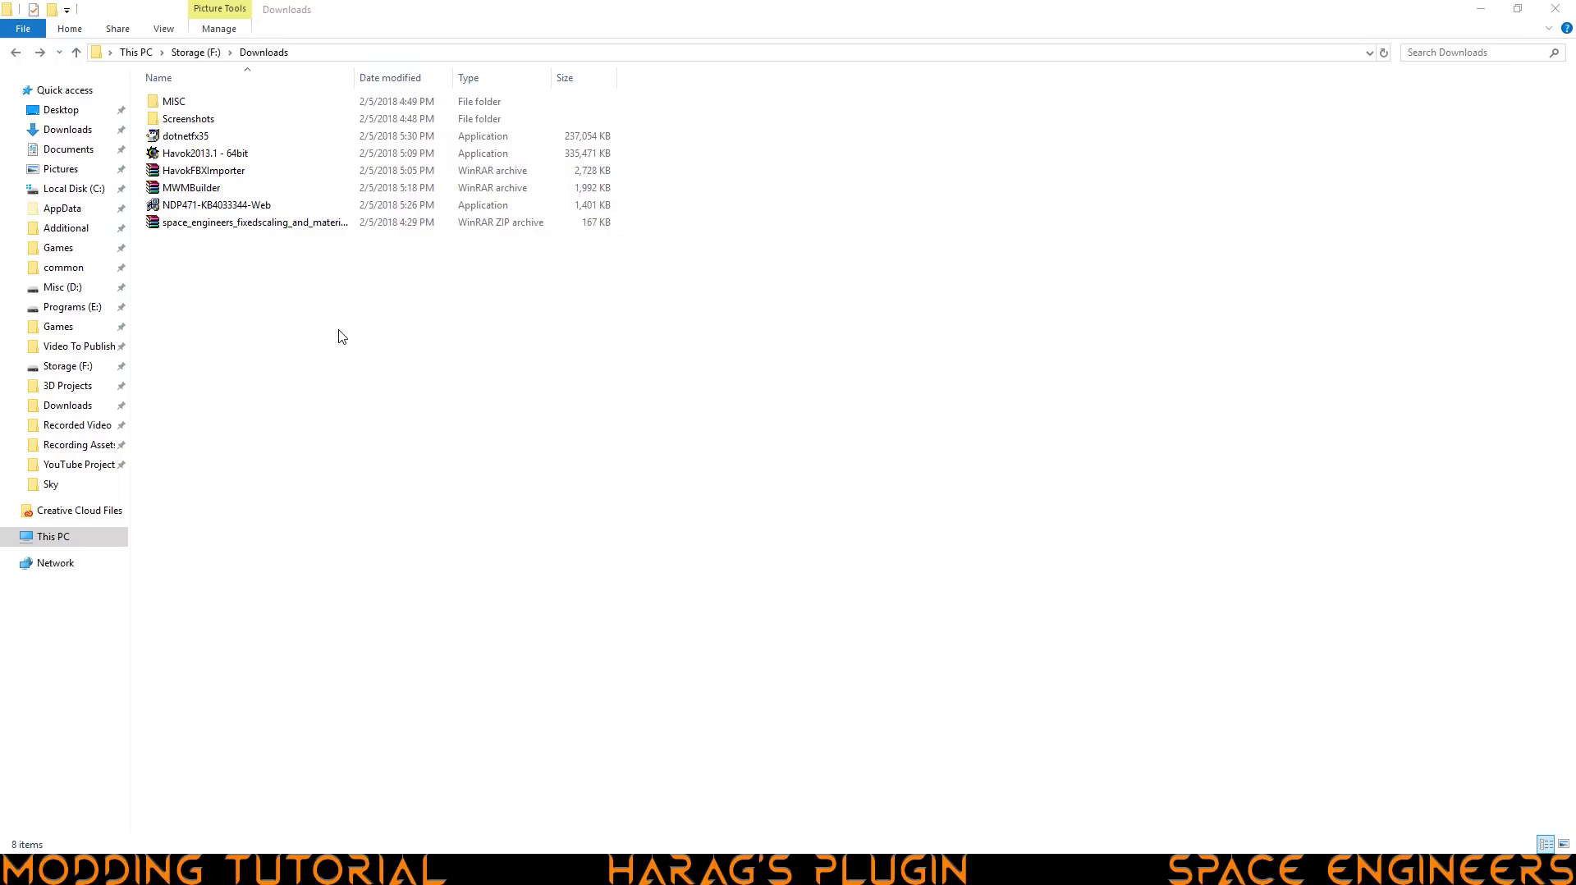
Step: Create a new folder named 'Havok' in F:\3D Projects\BlenderPlugins
{"action": "left_click", "coordinate": [83, 393]}
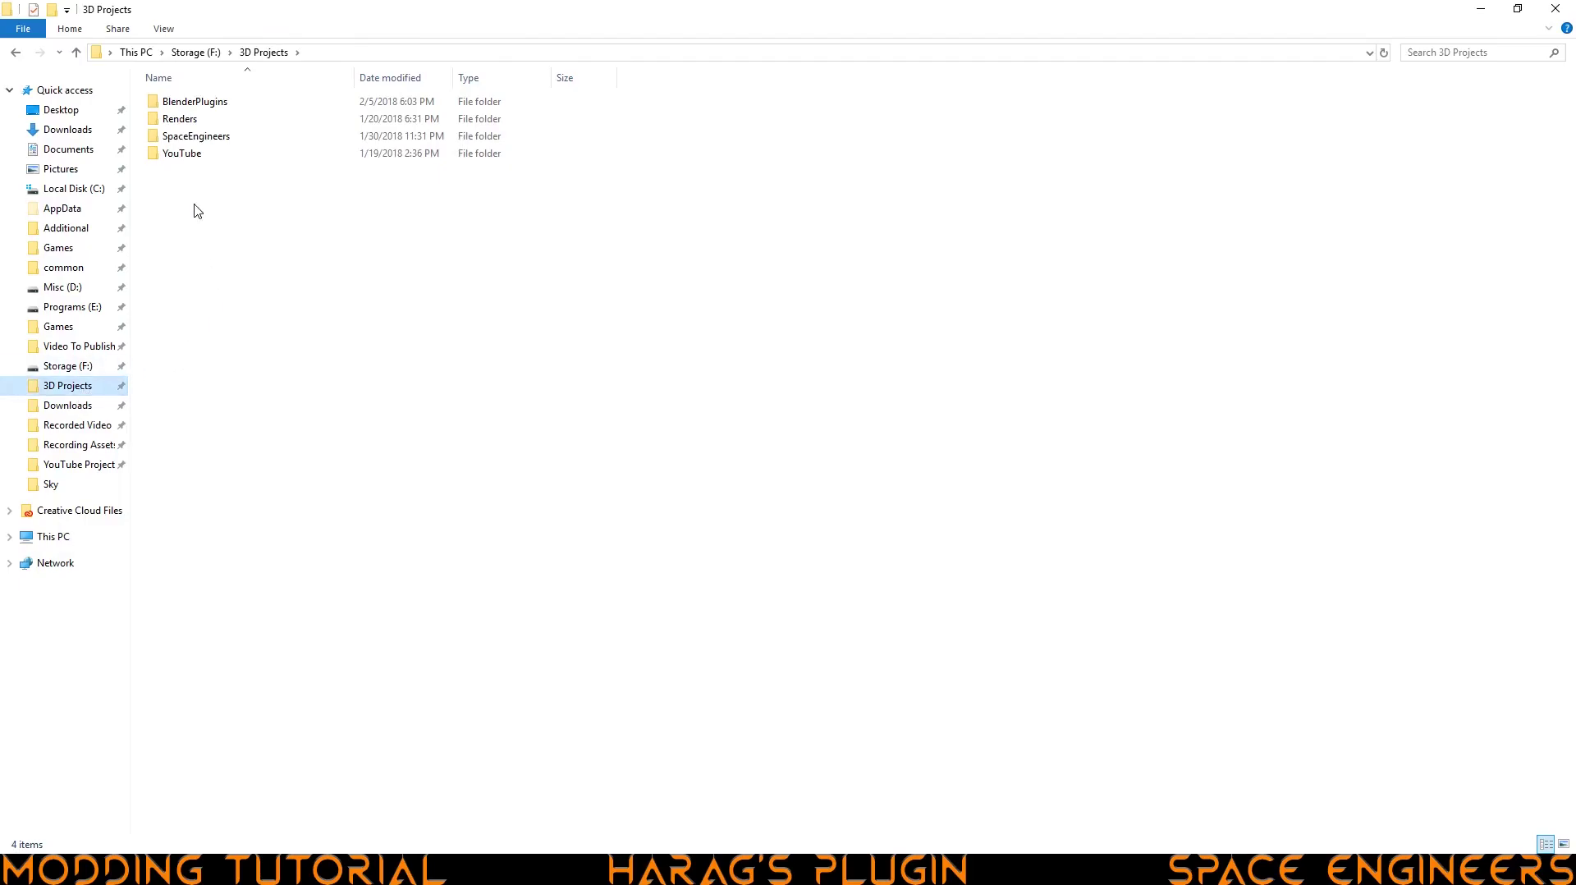
{"action": "double_click", "coordinate": [212, 109]}
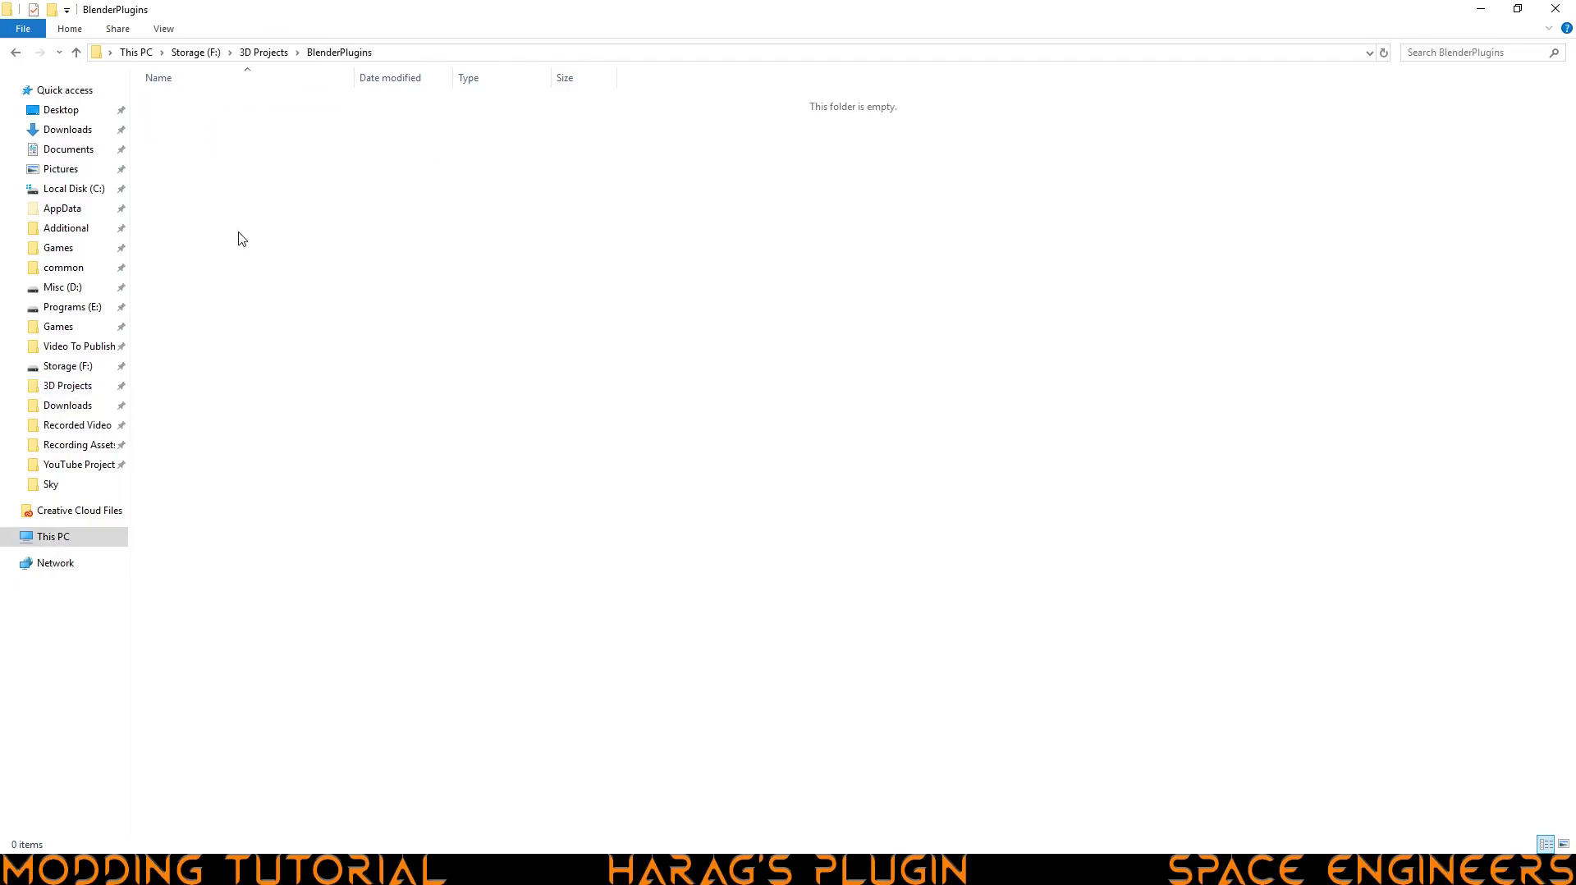
{"action": "right_click", "coordinate": [267, 320]}
{"action": "mouse_move", "coordinate": [380, 517]}
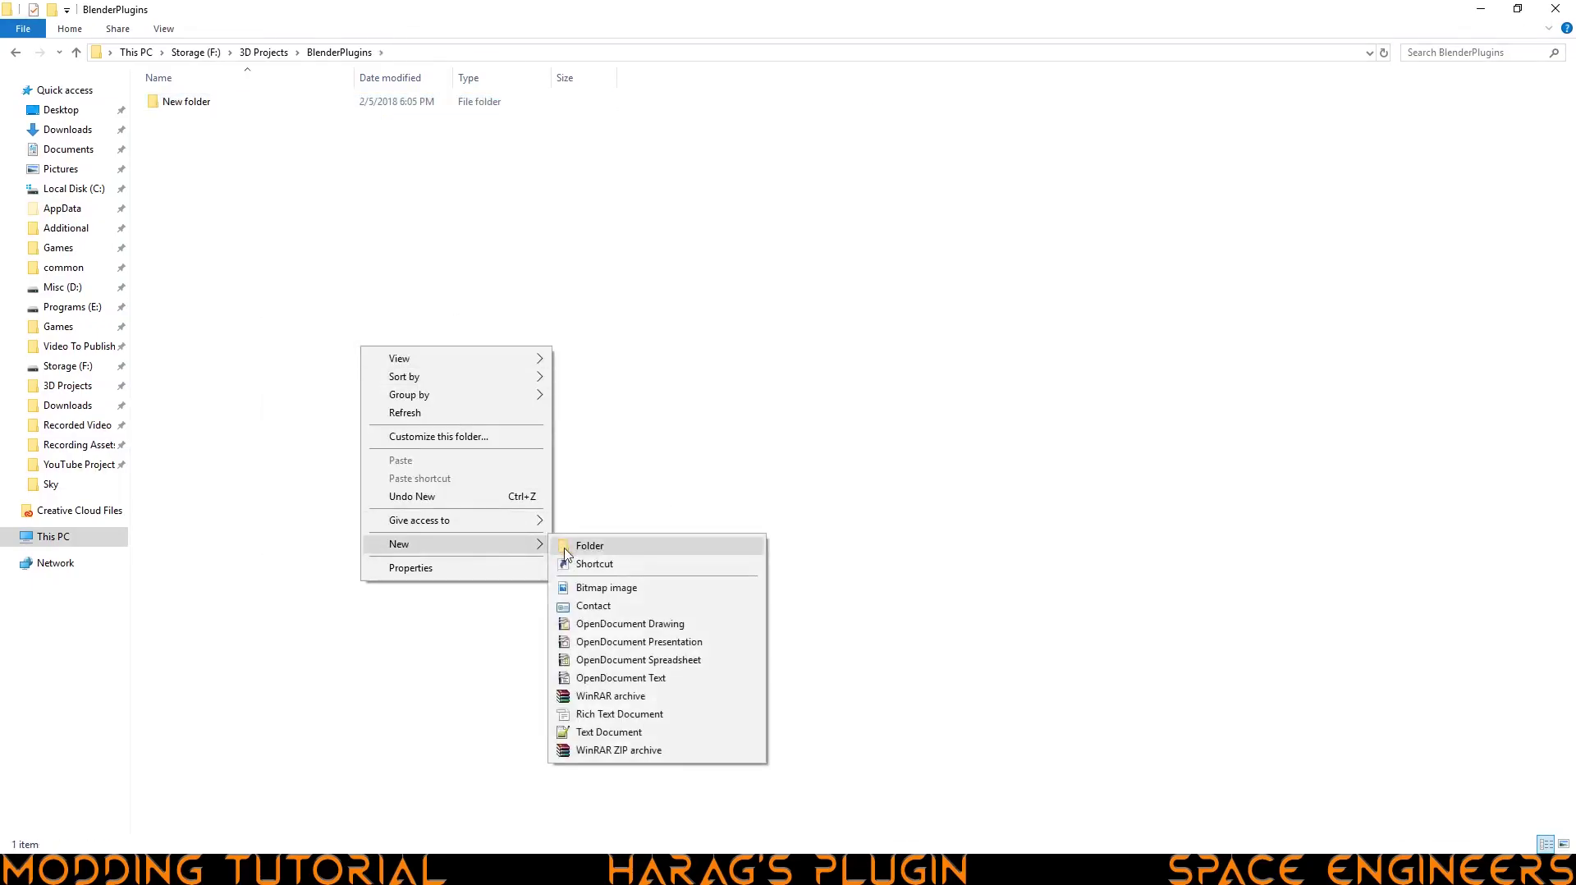
{"action": "left_click", "coordinate": [564, 546]}
{"action": "left_click", "coordinate": [197, 105]}
{"action": "left_click", "coordinate": [196, 105]}
{"action": "type", "text": "Havok"}
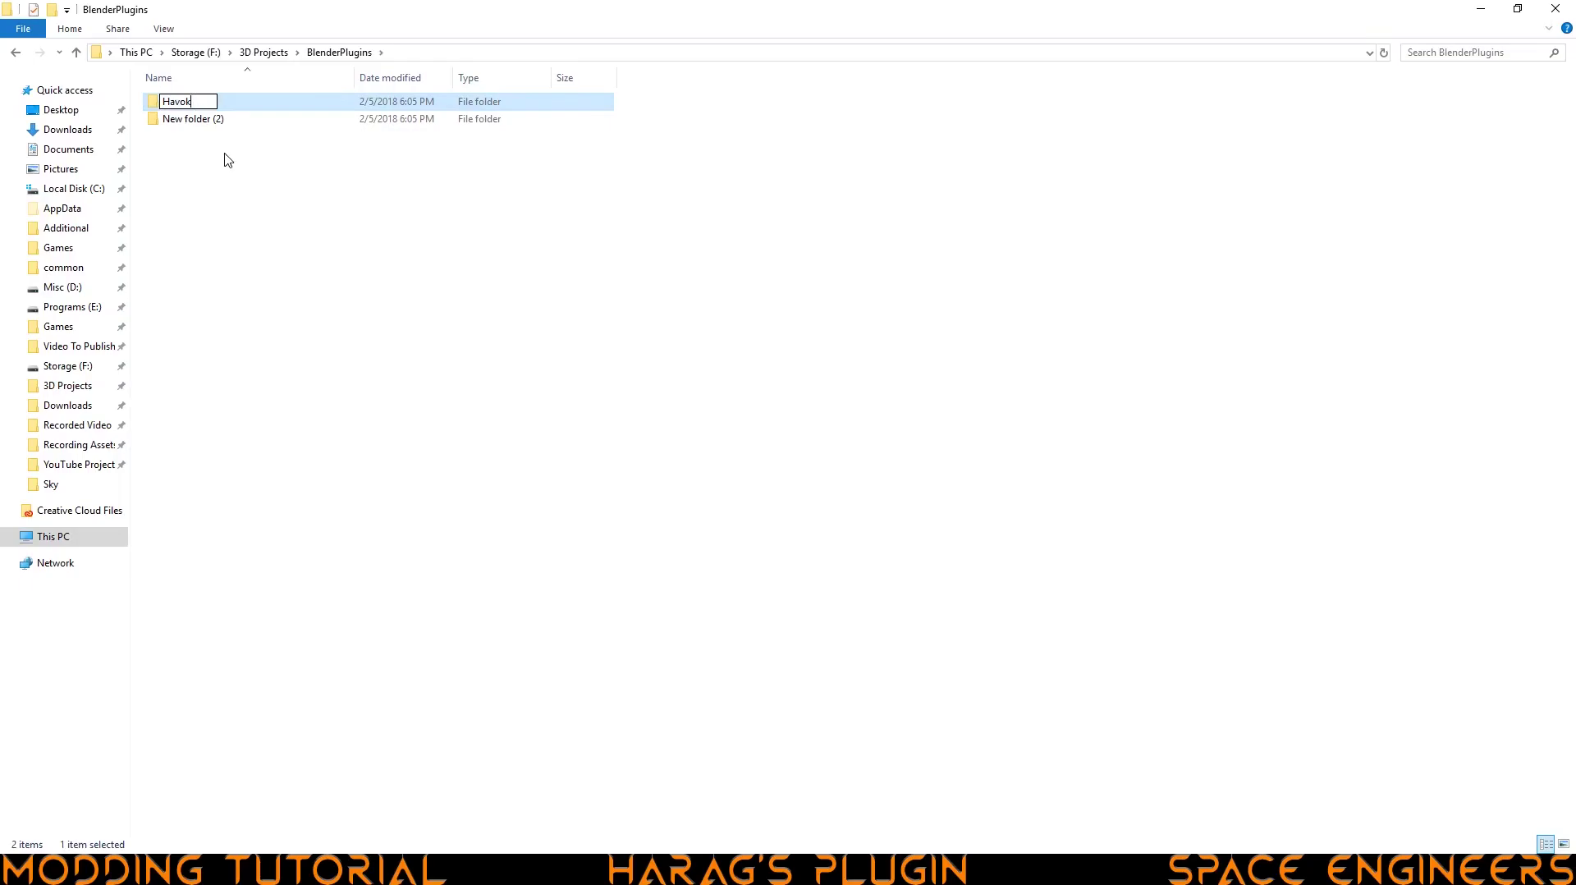
{"action": "left_click", "coordinate": [228, 161]}
Step: Rename New folder (2) to 'Havok FBX Import' and return to Downloads
{"action": "left_click", "coordinate": [188, 124]}
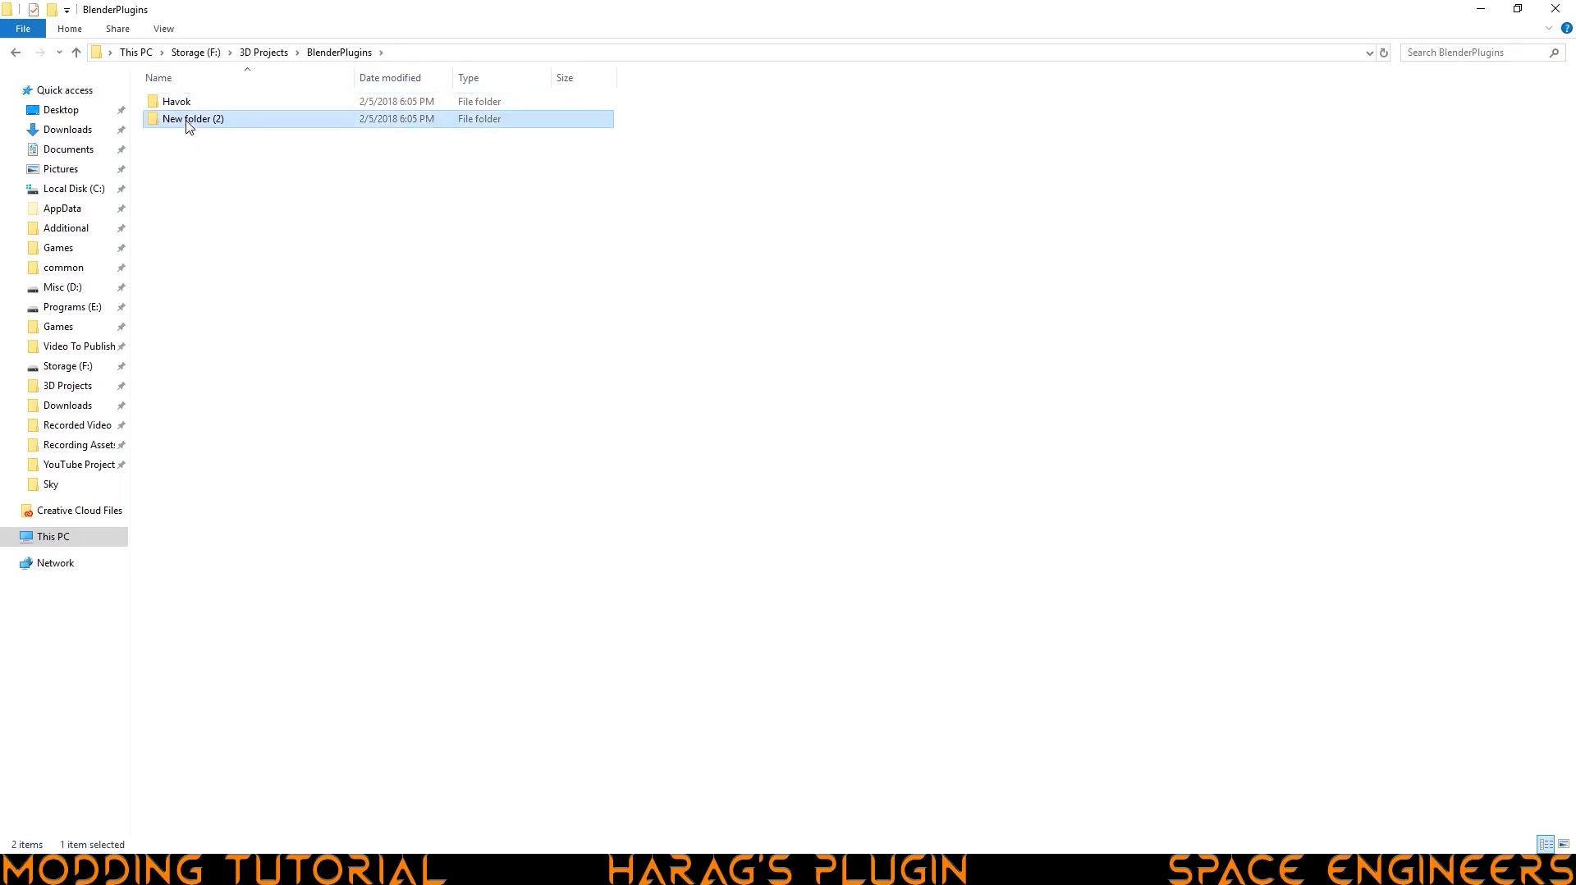
{"action": "left_click", "coordinate": [190, 123]}
{"action": "type", "text": "Havok FBX Import"}
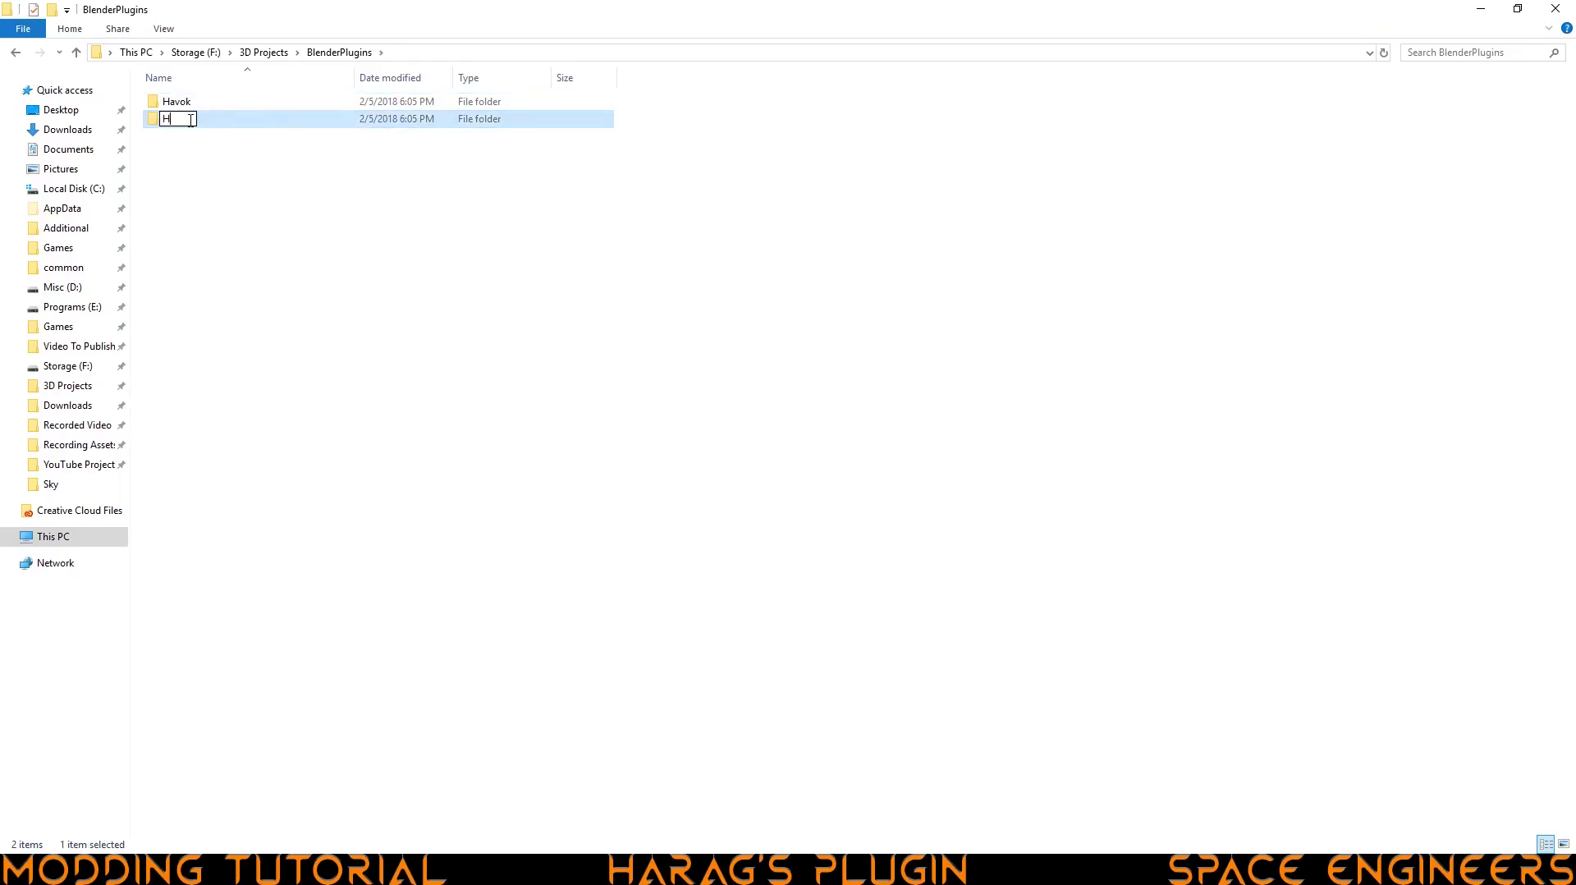
{"action": "left_click", "coordinate": [362, 216]}
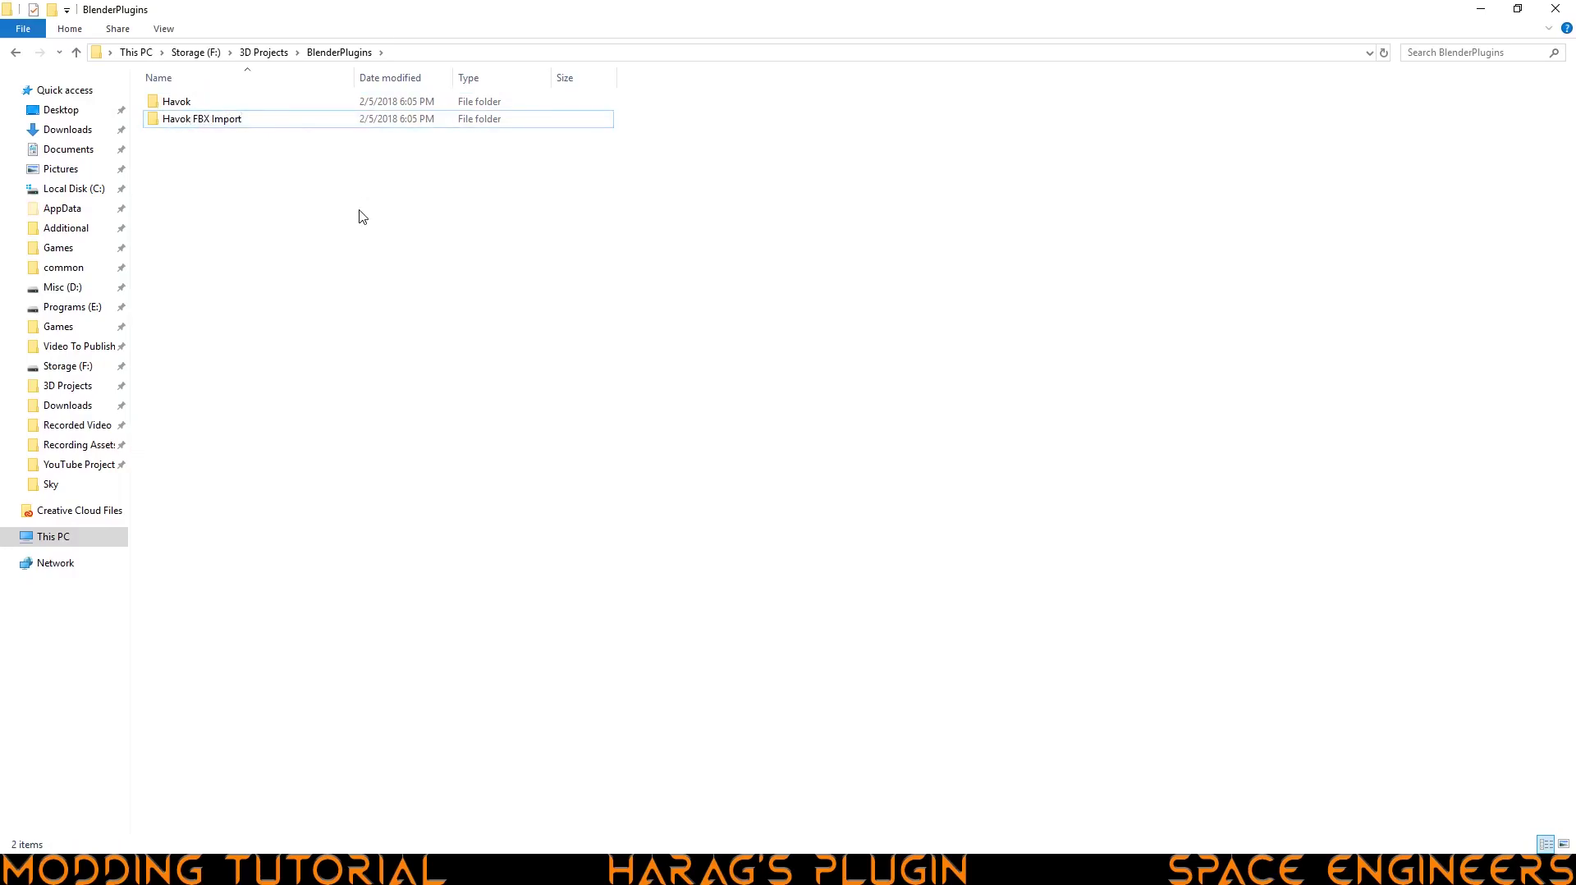
{"action": "left_click", "coordinate": [67, 405]}
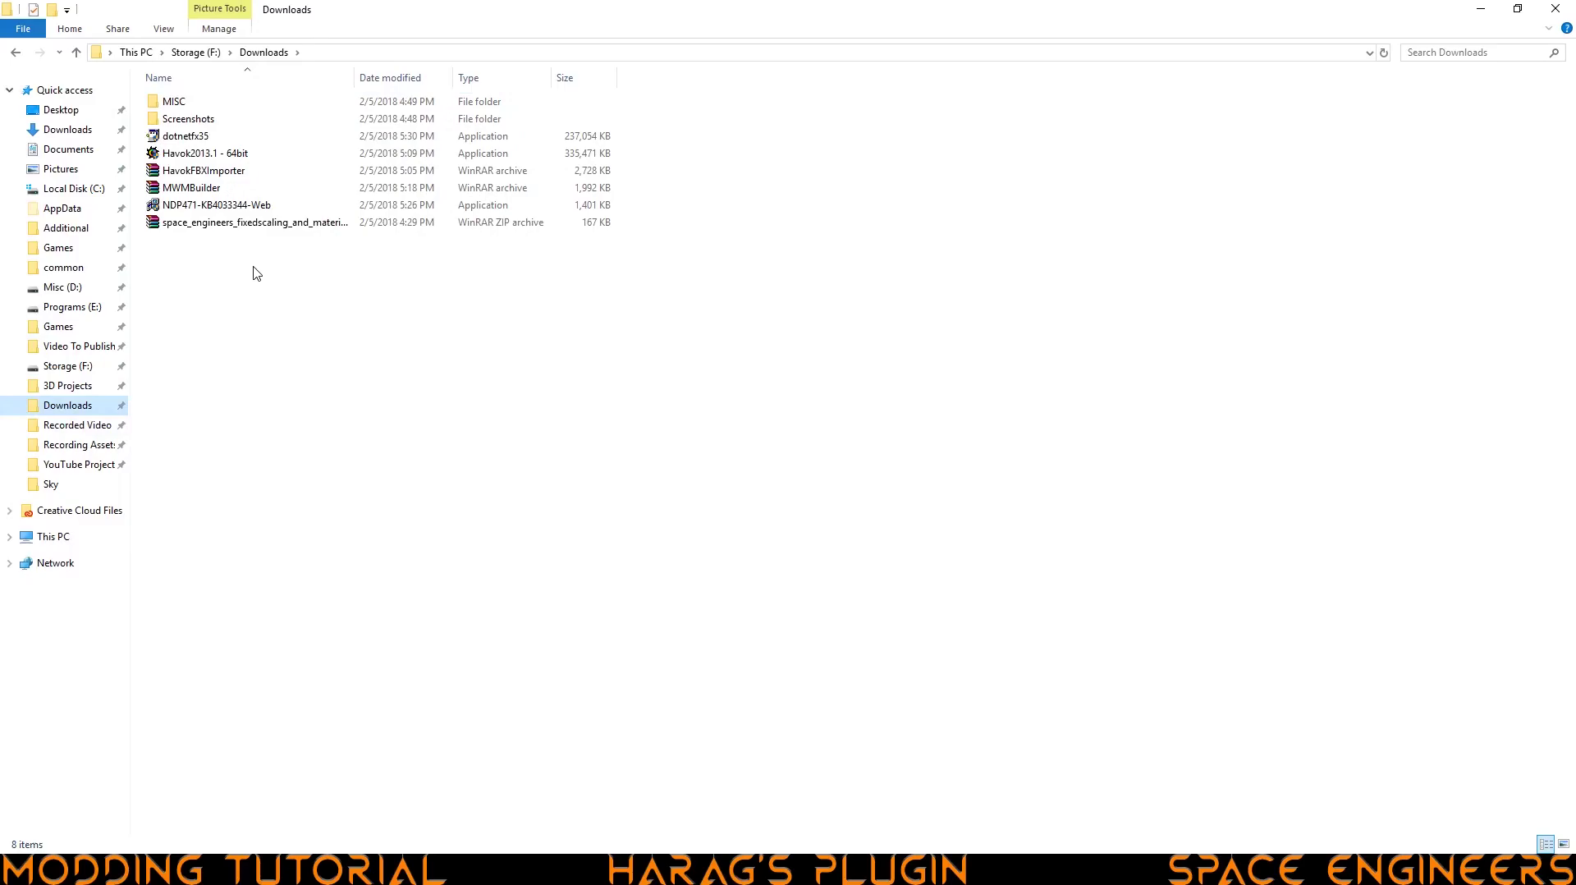
Step: Launch the Havok2013.1 - 64bit installer and accept the licence agreement
{"action": "double_click", "coordinate": [244, 153]}
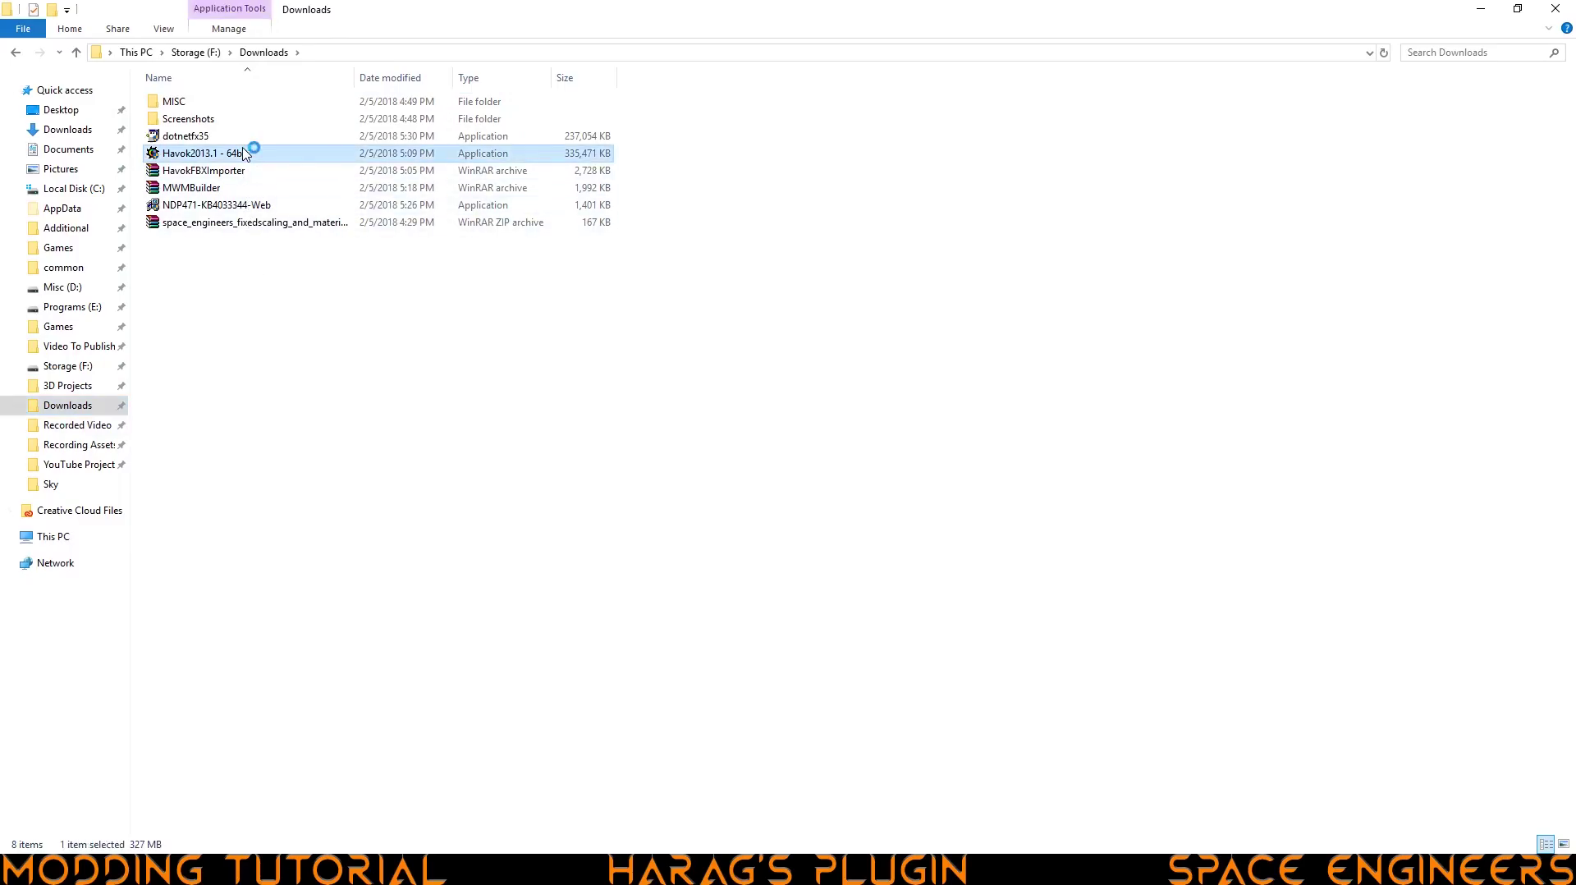
{"action": "left_click", "coordinate": [878, 566]}
{"action": "left_click", "coordinate": [879, 566]}
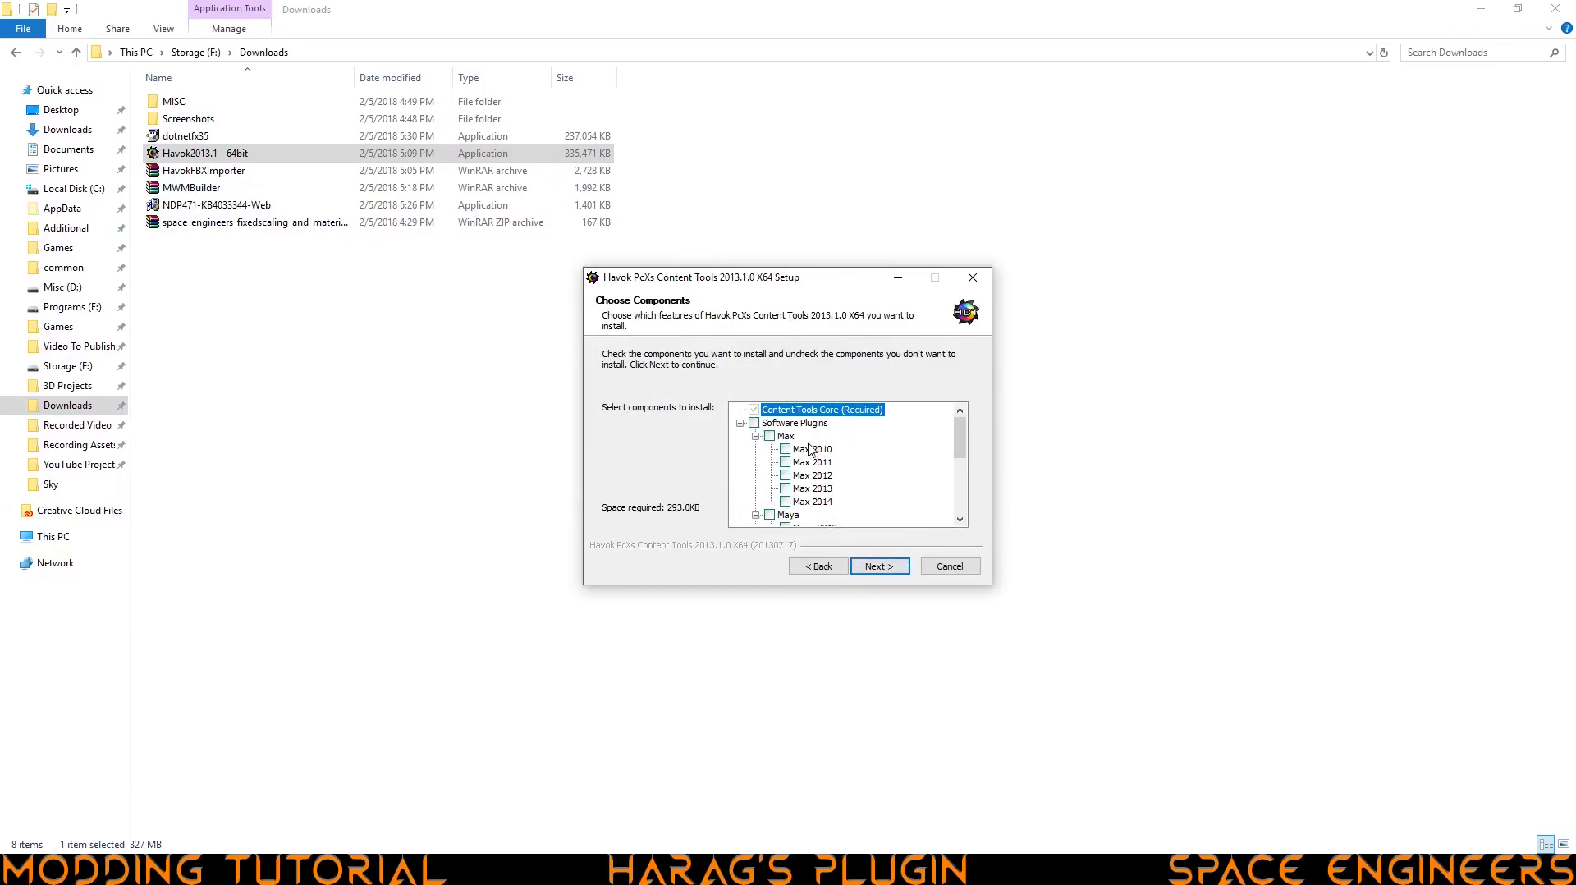
{"action": "left_click", "coordinate": [874, 567]}
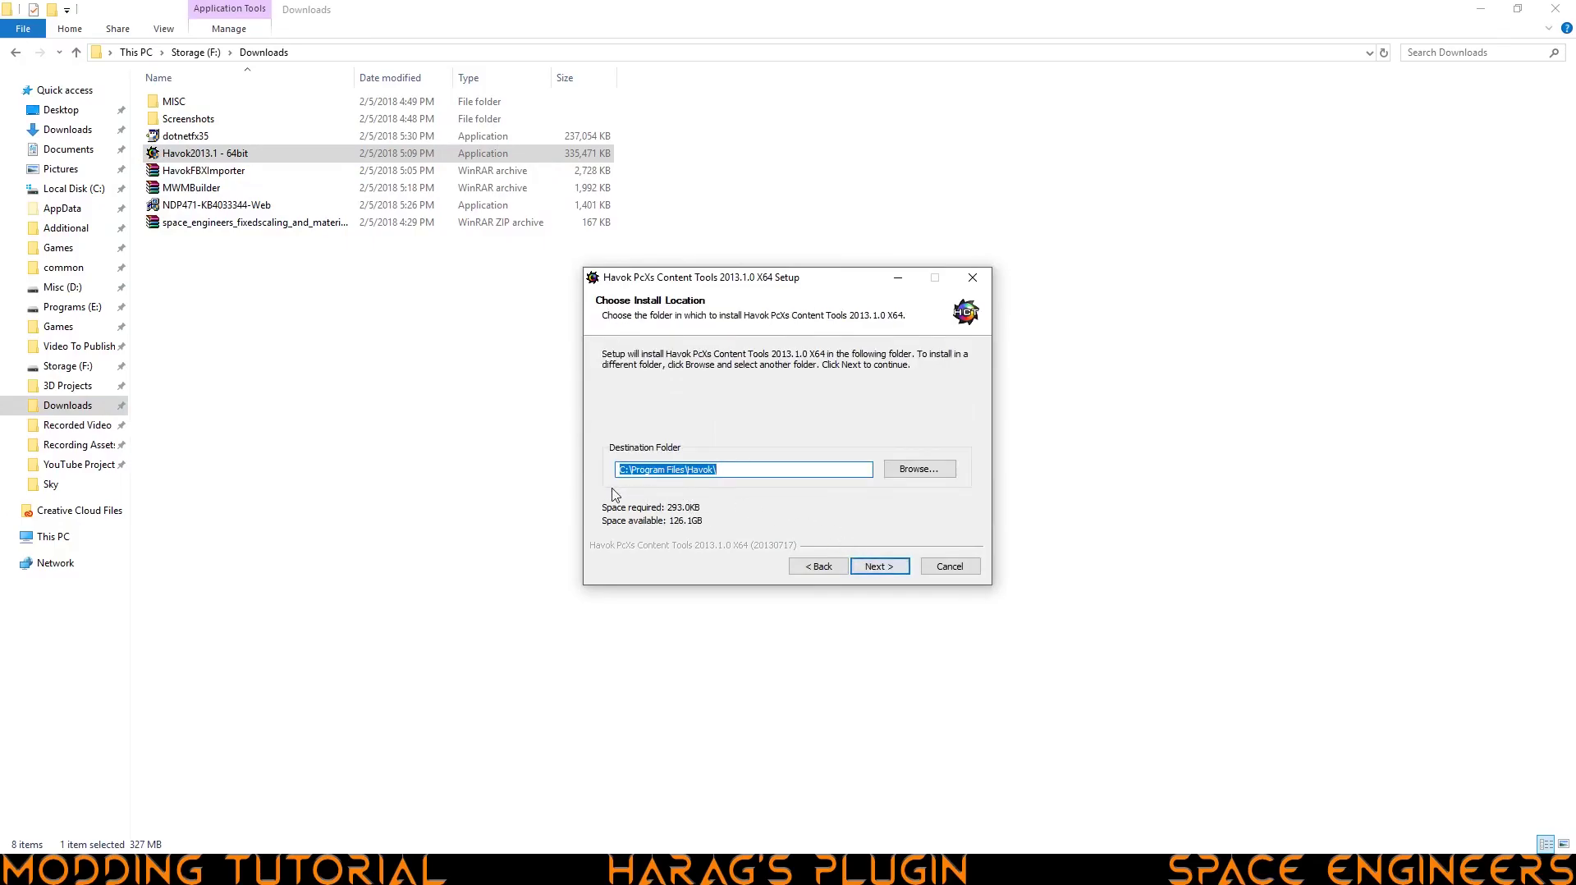
Step: Set the destination to F:\3D Projects\BlenderPlugins\Havok and start the installation
{"action": "left_click", "coordinate": [912, 473]}
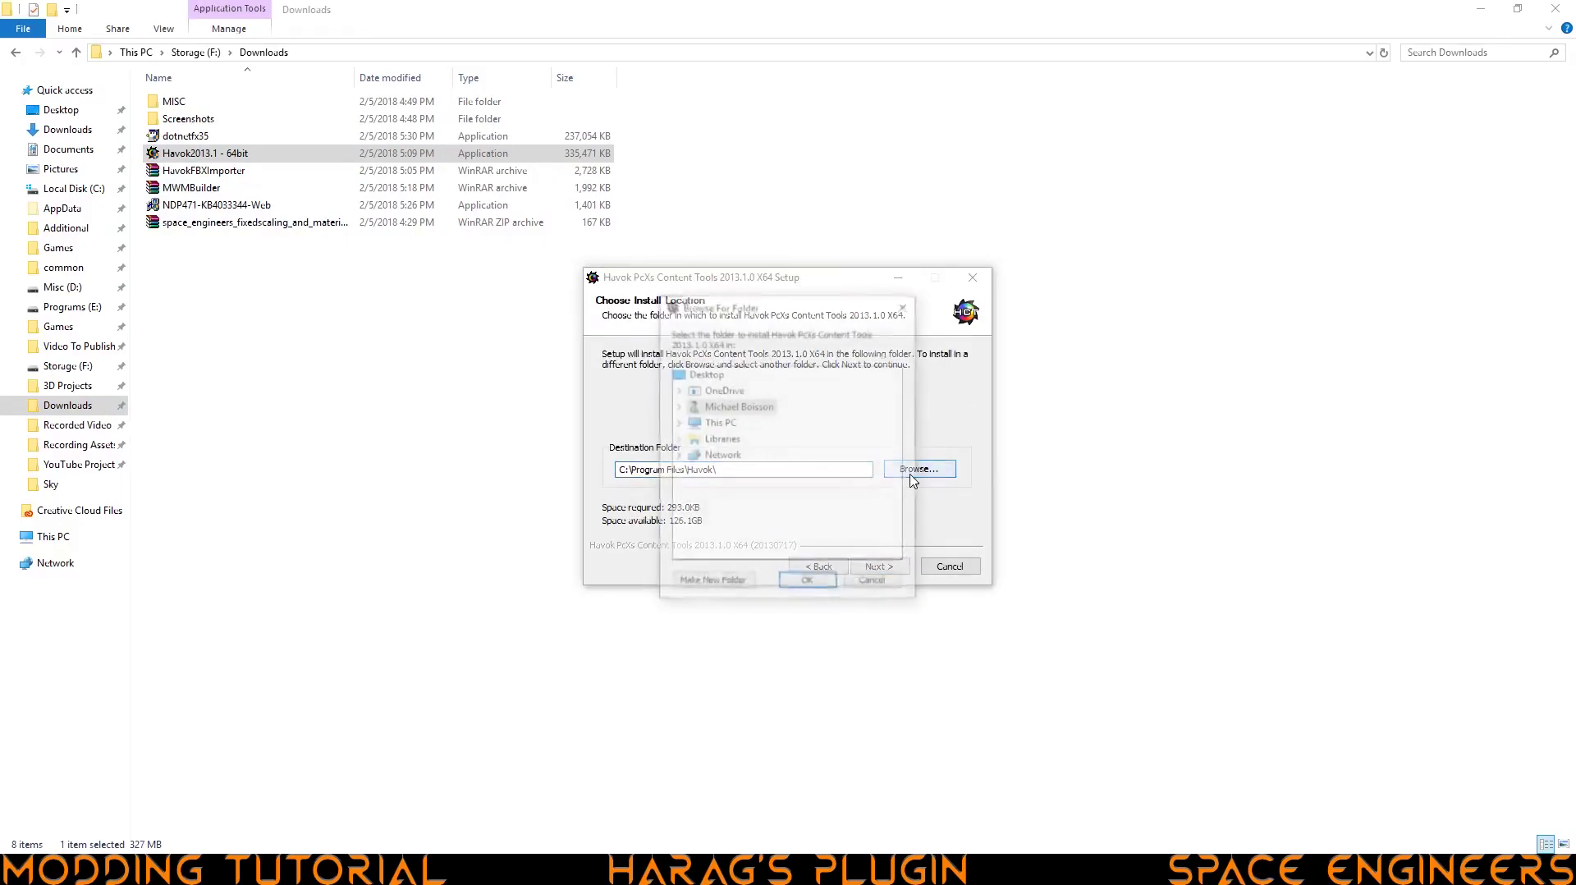
{"action": "left_click", "coordinate": [678, 422]}
{"action": "scroll", "coordinate": [688, 449], "scroll_direction": "down", "scroll_amount": 1}
{"action": "left_click", "coordinate": [694, 521]}
{"action": "left_click", "coordinate": [707, 390]}
{"action": "left_click", "coordinate": [724, 406]}
{"action": "left_click", "coordinate": [780, 423]}
{"action": "left_click", "coordinate": [808, 584]}
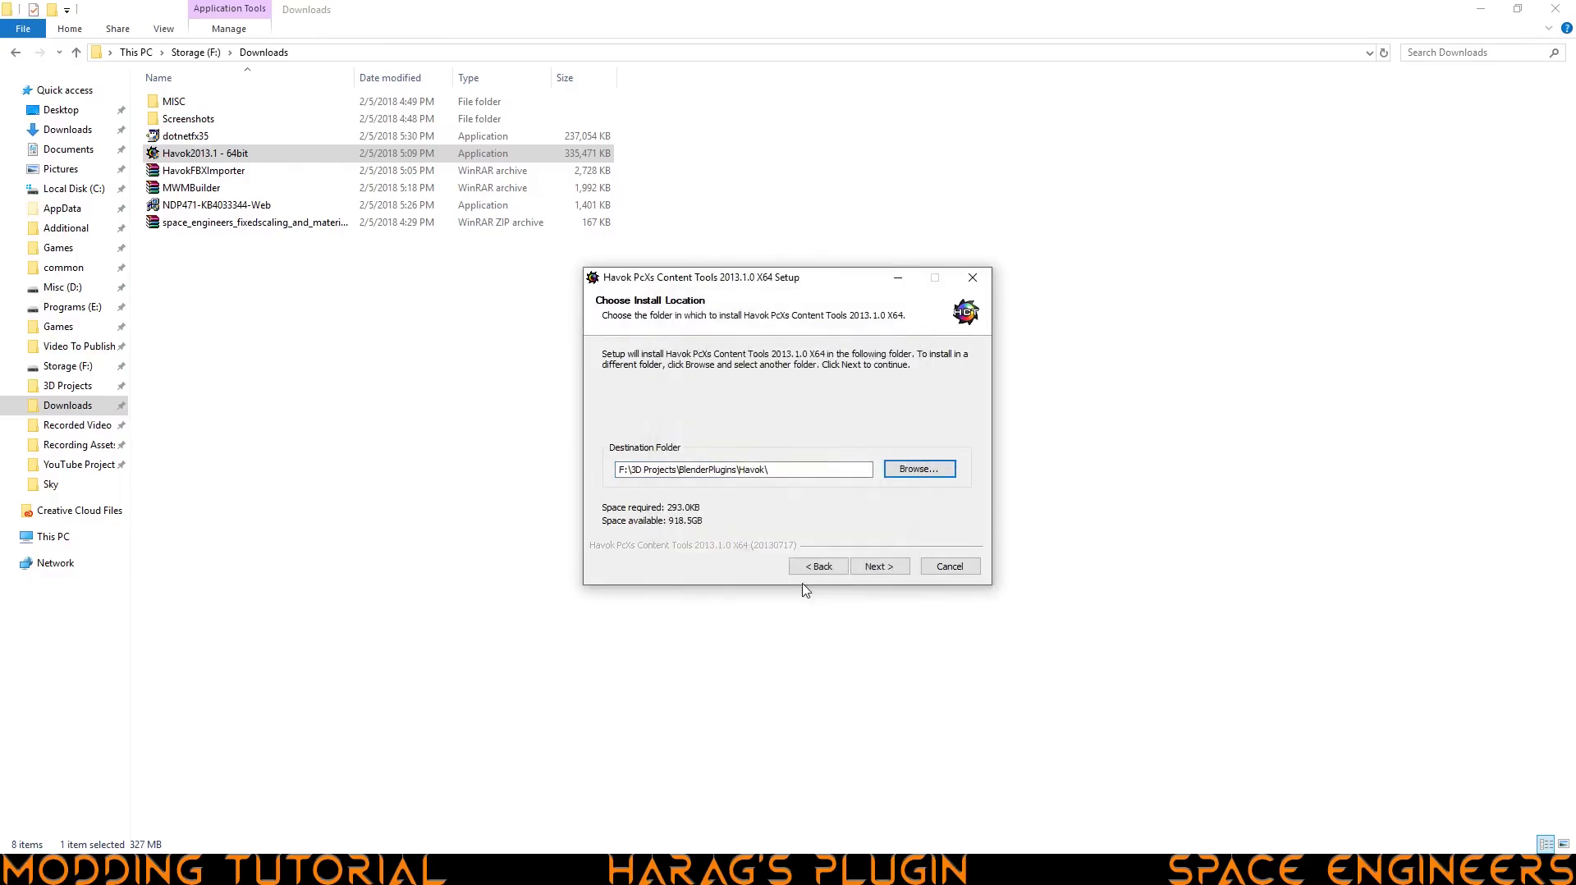
{"action": "left_click", "coordinate": [889, 575]}
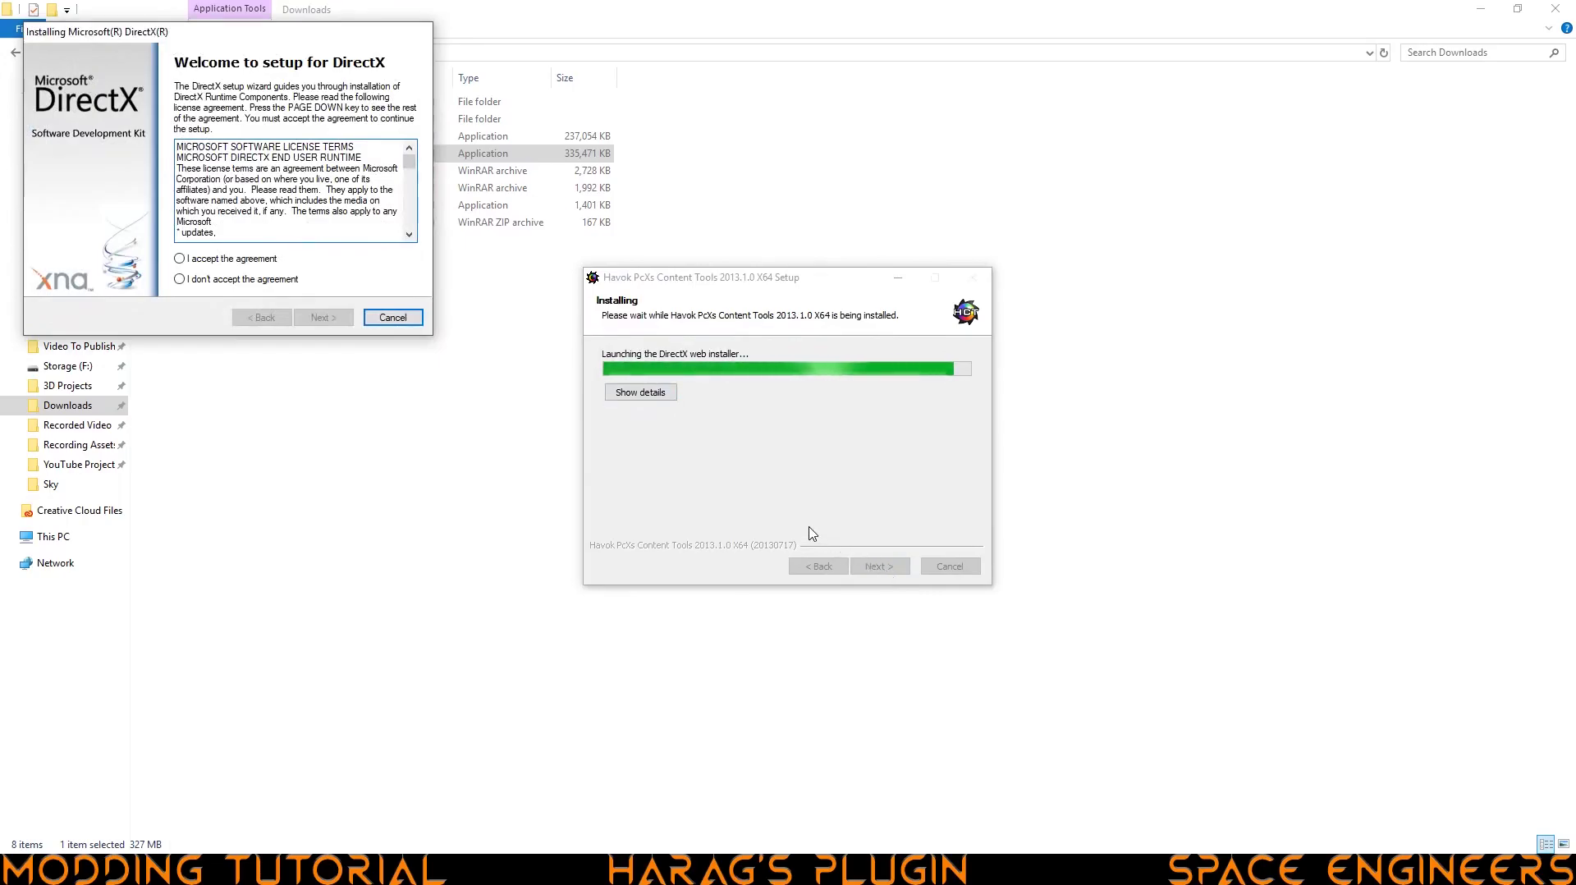
Step: Accept and complete the DirectX setup, then finish the Havok setup wizard
{"action": "left_click", "coordinate": [206, 258]}
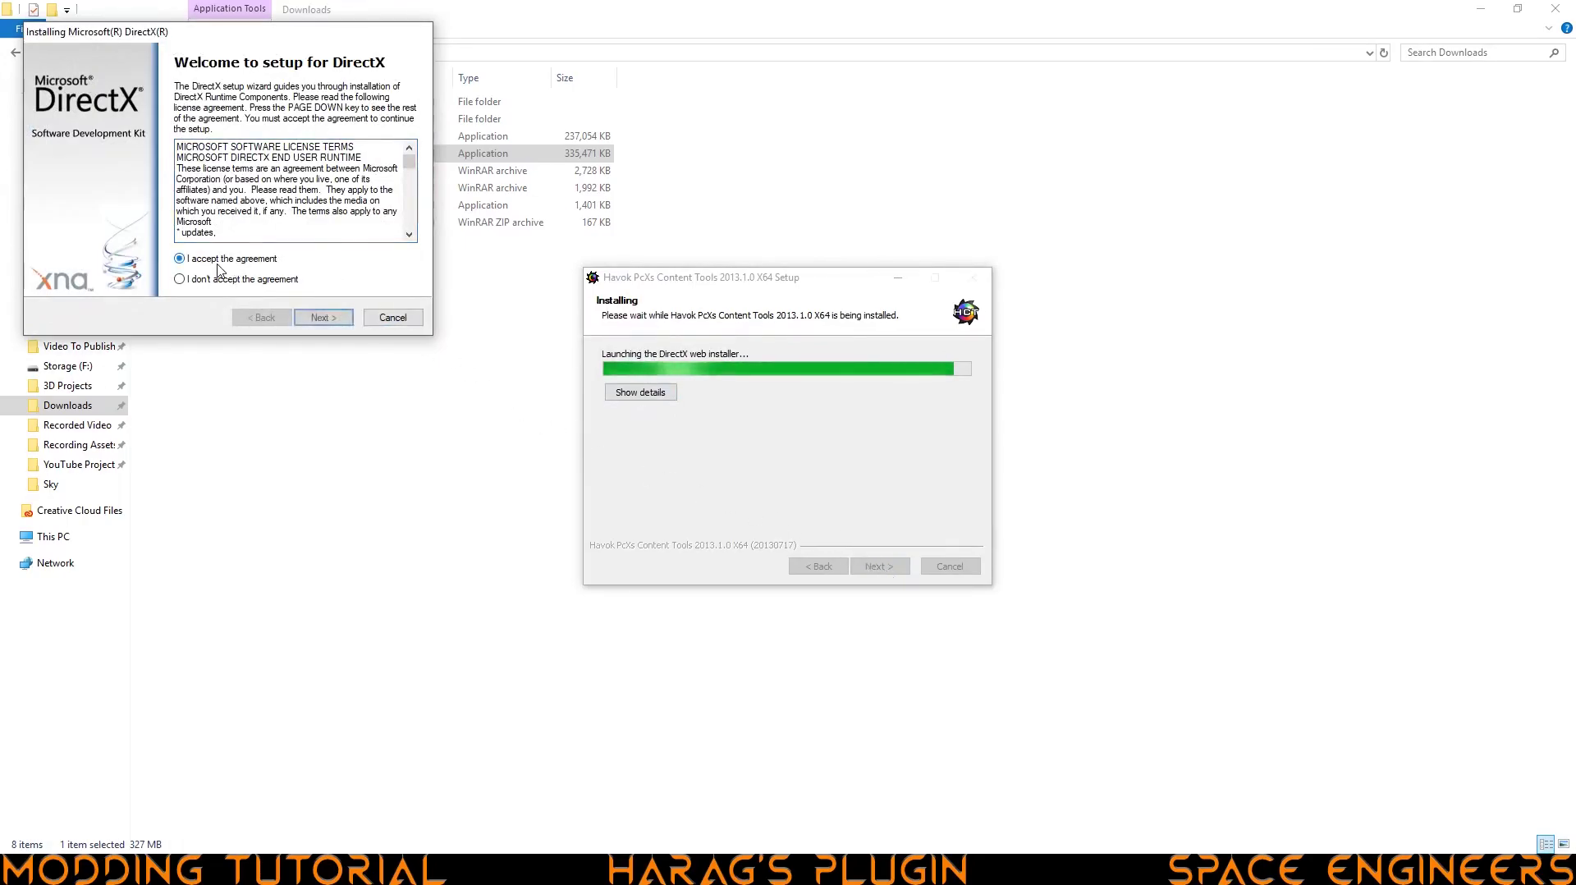
{"action": "left_click", "coordinate": [316, 318]}
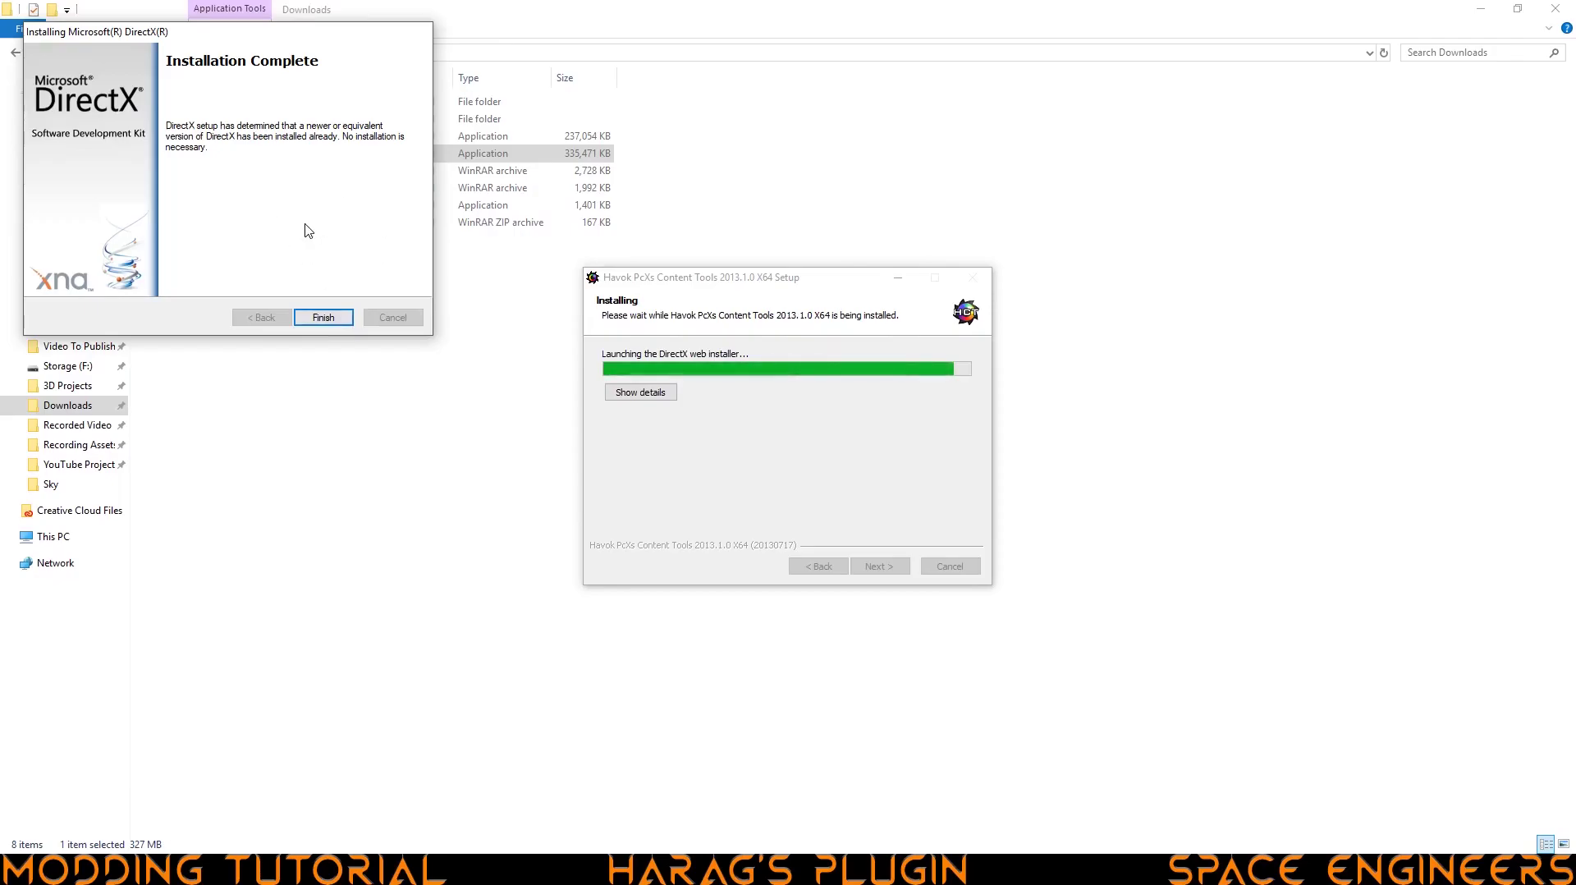
{"action": "left_click", "coordinate": [323, 317]}
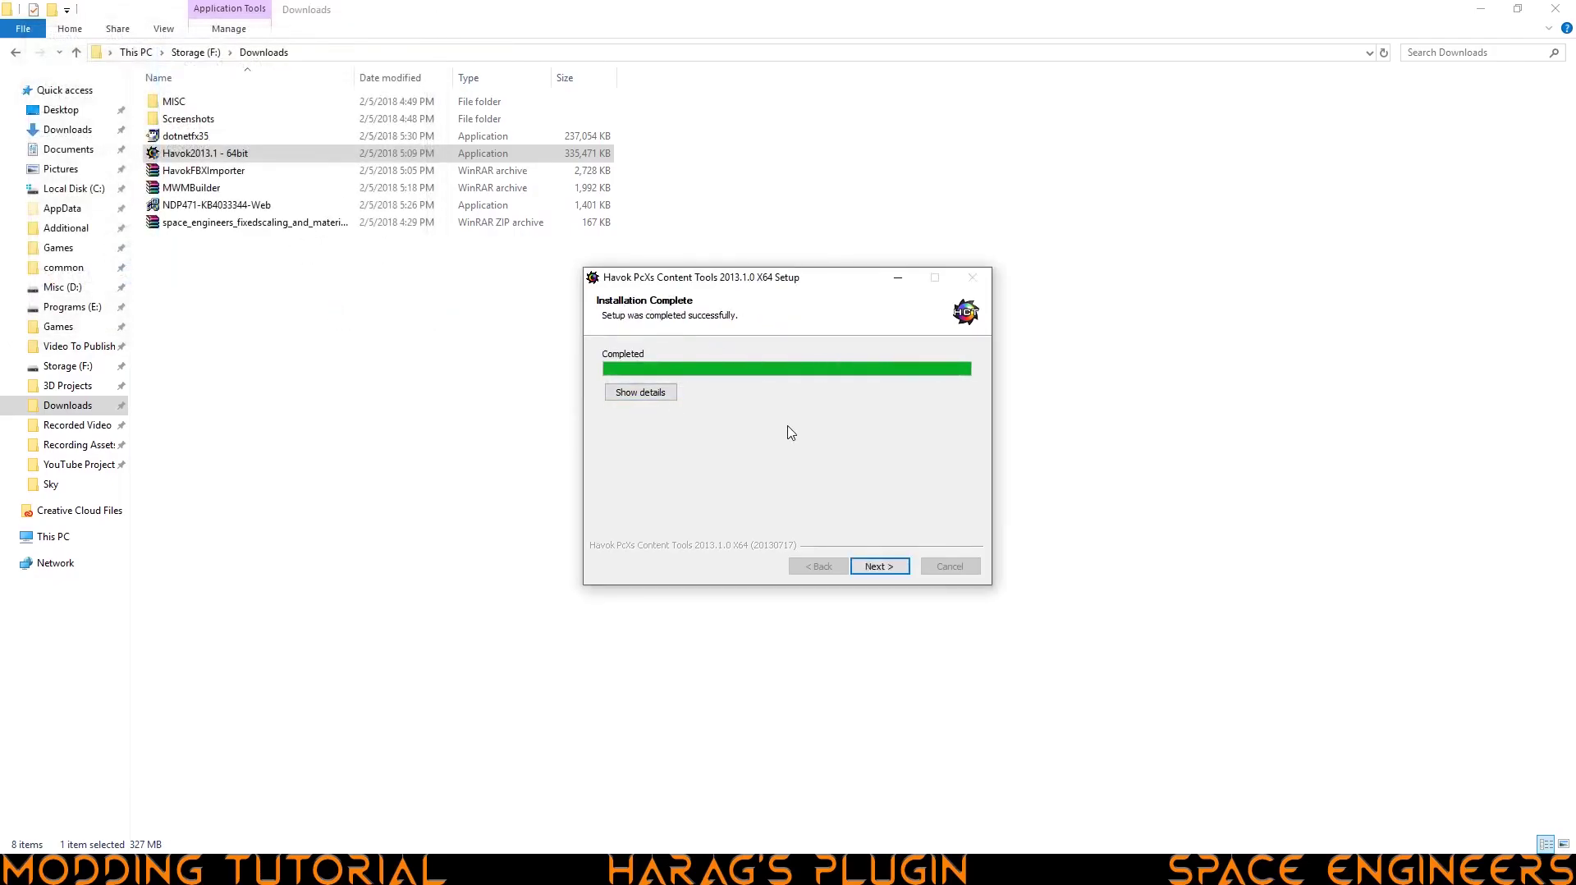
{"action": "left_click", "coordinate": [892, 570]}
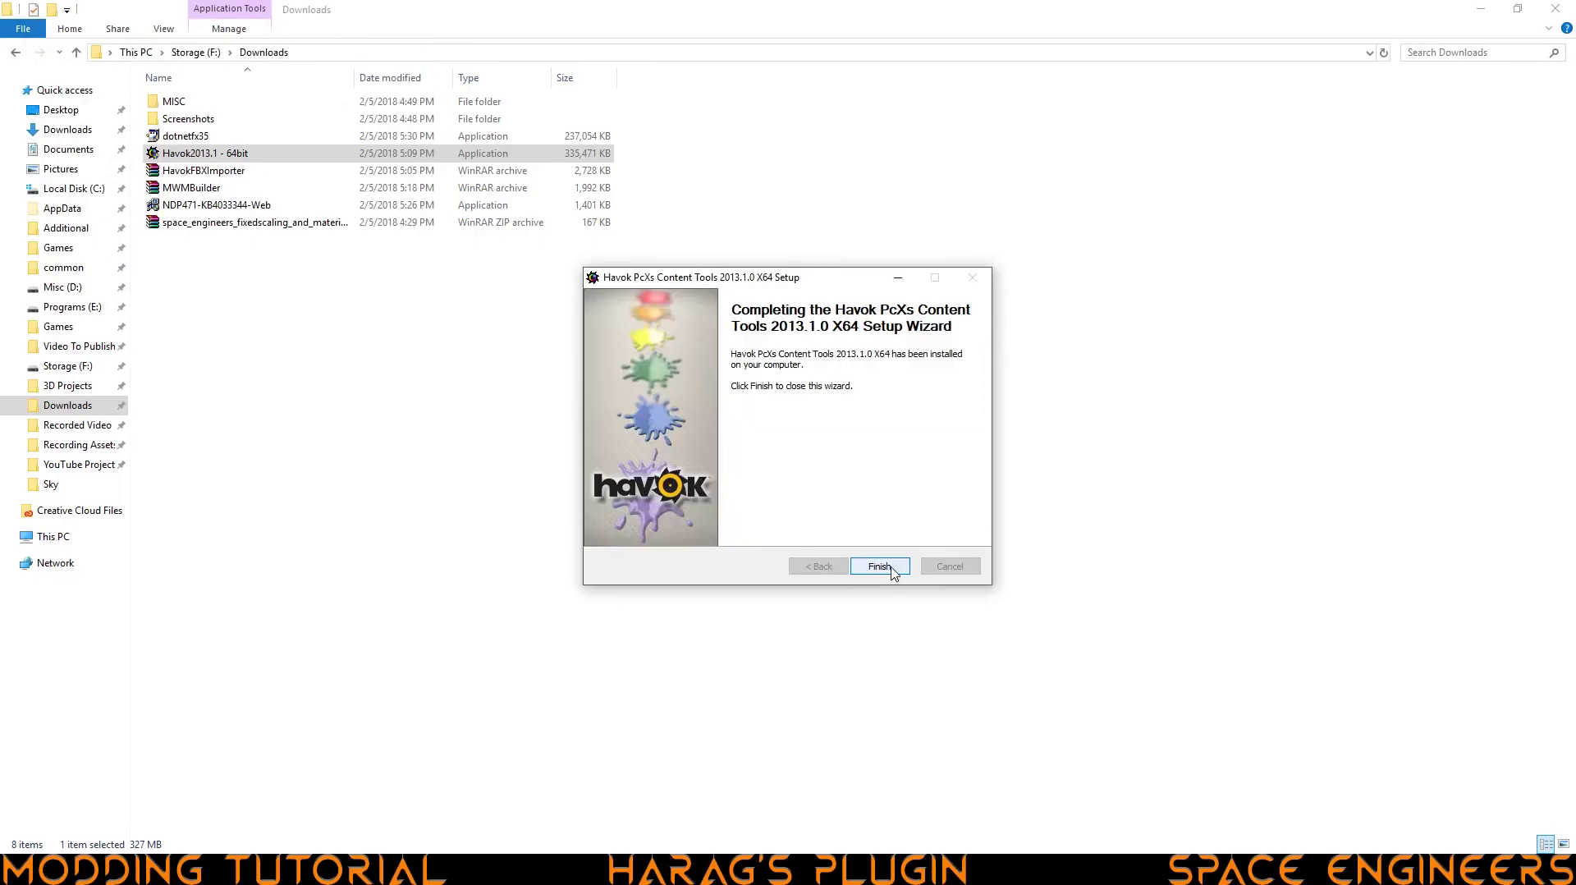
{"action": "left_click", "coordinate": [891, 569]}
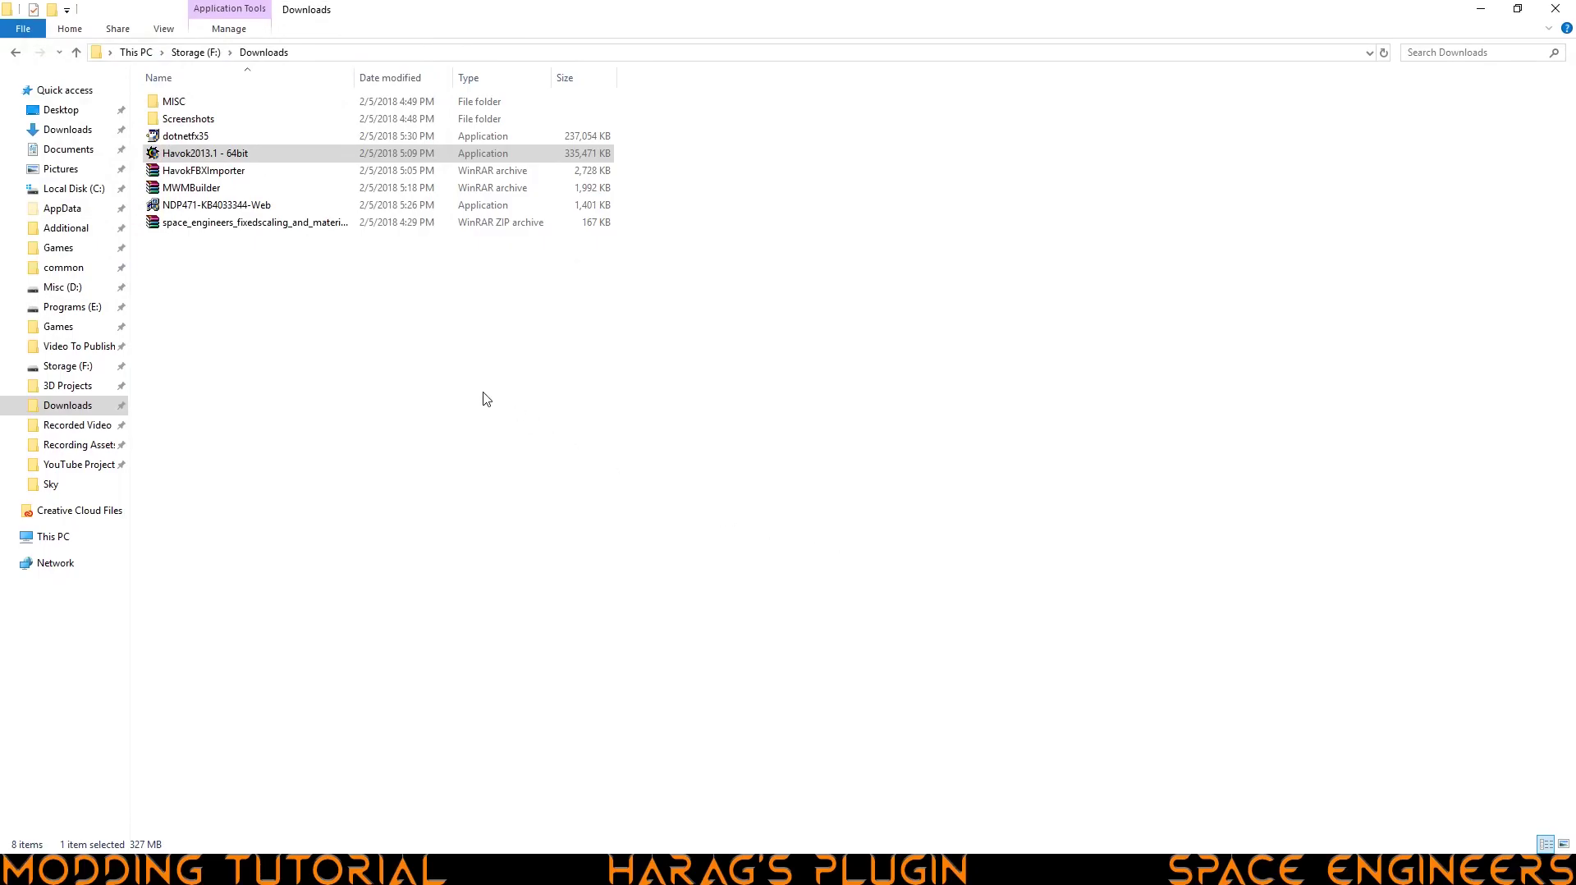
Step: Extract the HavokFBXImporter archive and paste FBXImporter into BlenderPlugins\Havok FBX Import
{"action": "left_click", "coordinate": [202, 172]}
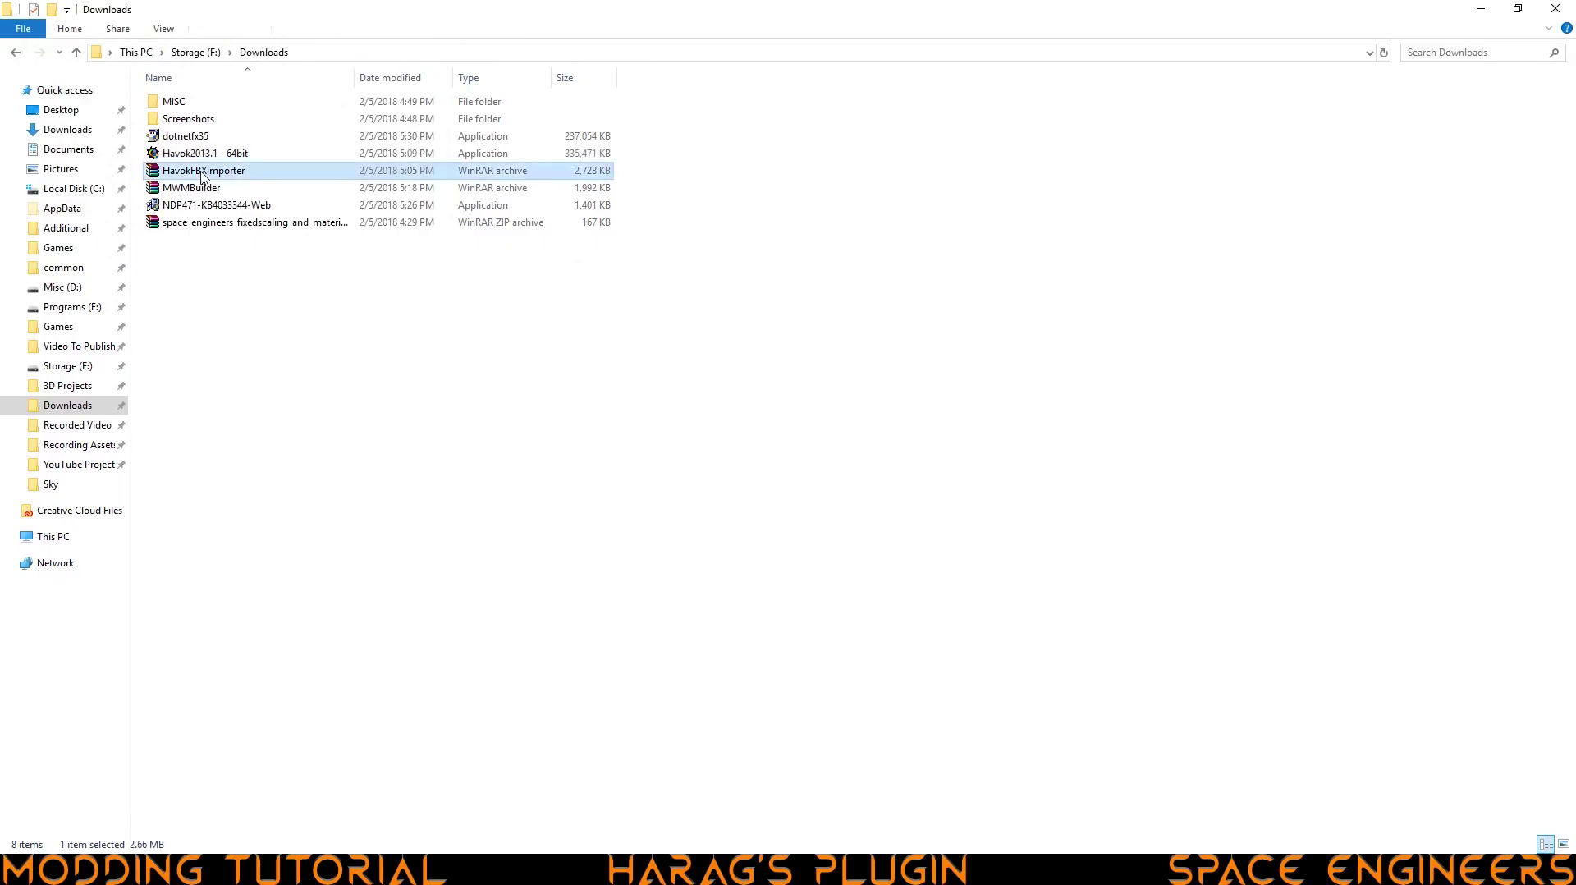
{"action": "right_click", "coordinate": [201, 173]}
{"action": "left_click", "coordinate": [267, 259]}
{"action": "double_click", "coordinate": [184, 101]}
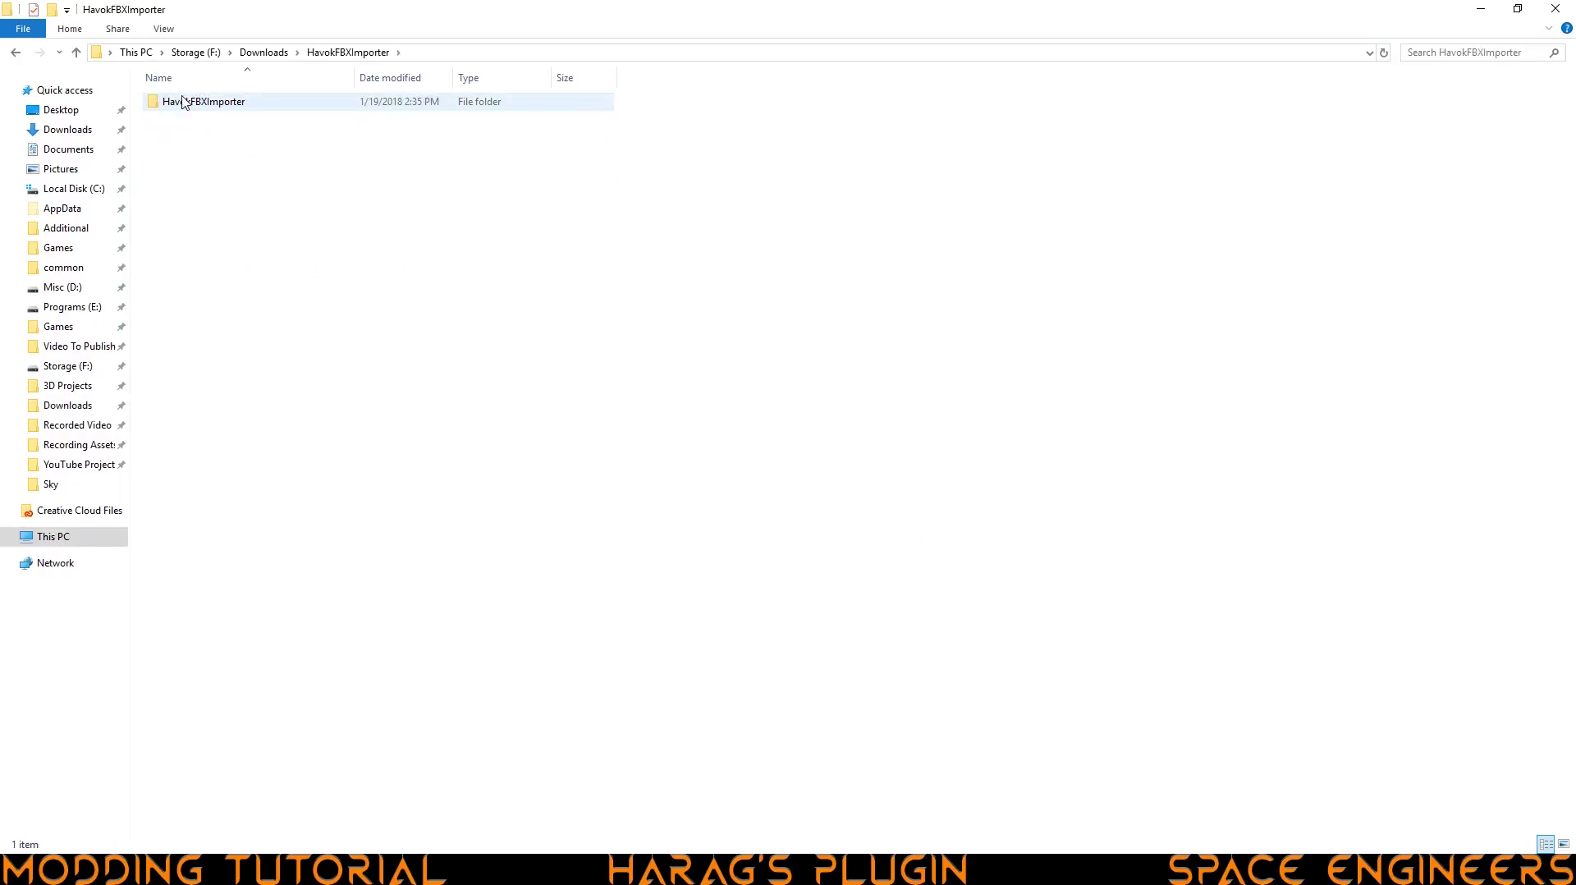
{"action": "double_click", "coordinate": [184, 101]}
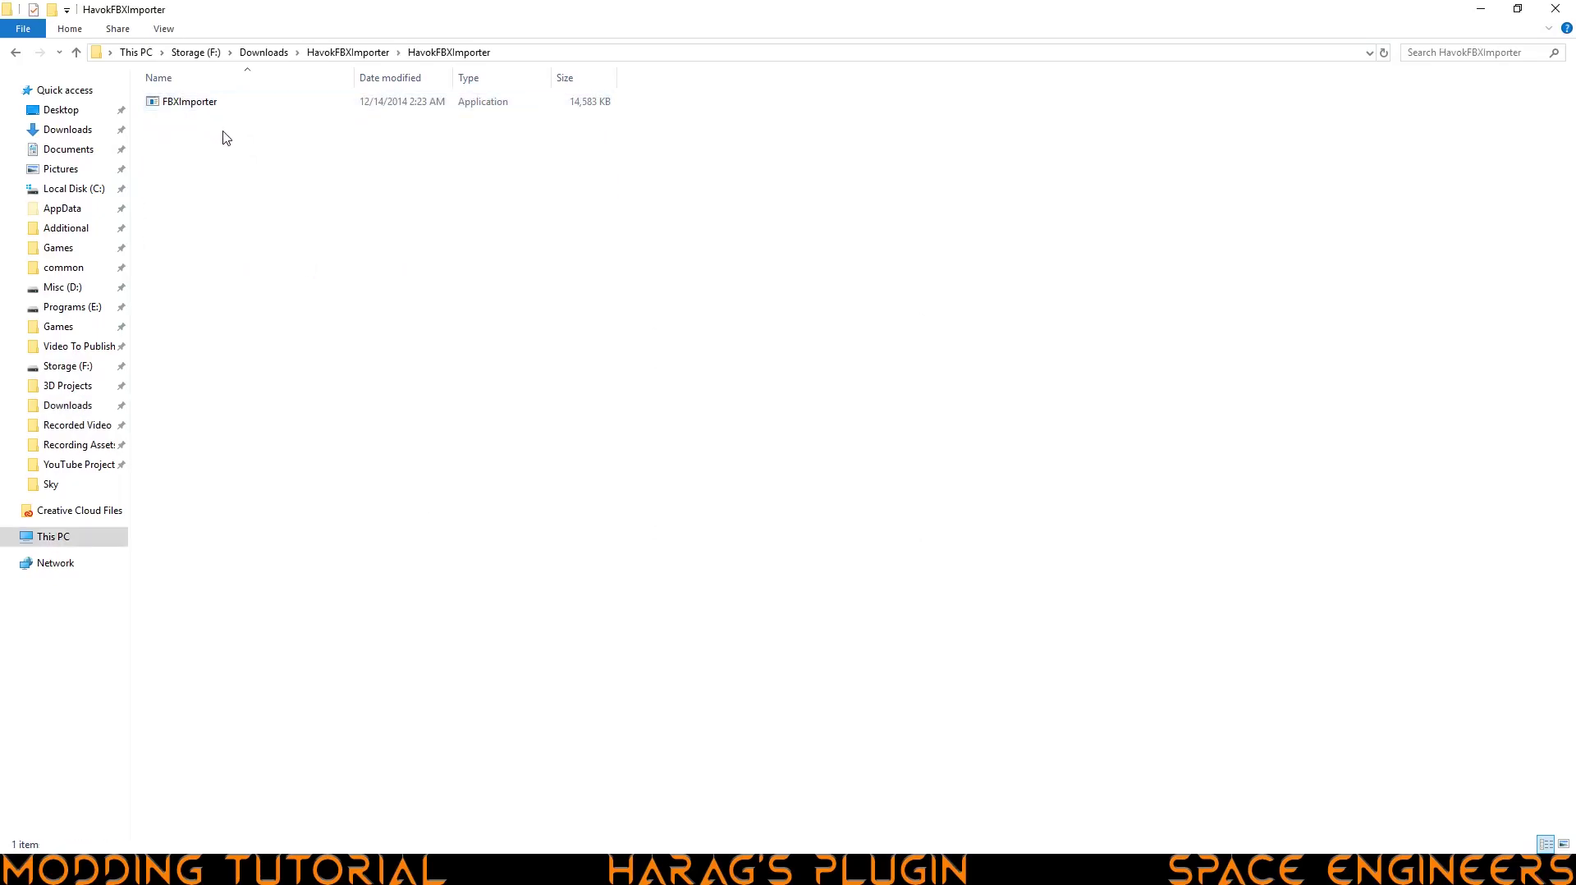
{"action": "left_click", "coordinate": [183, 105]}
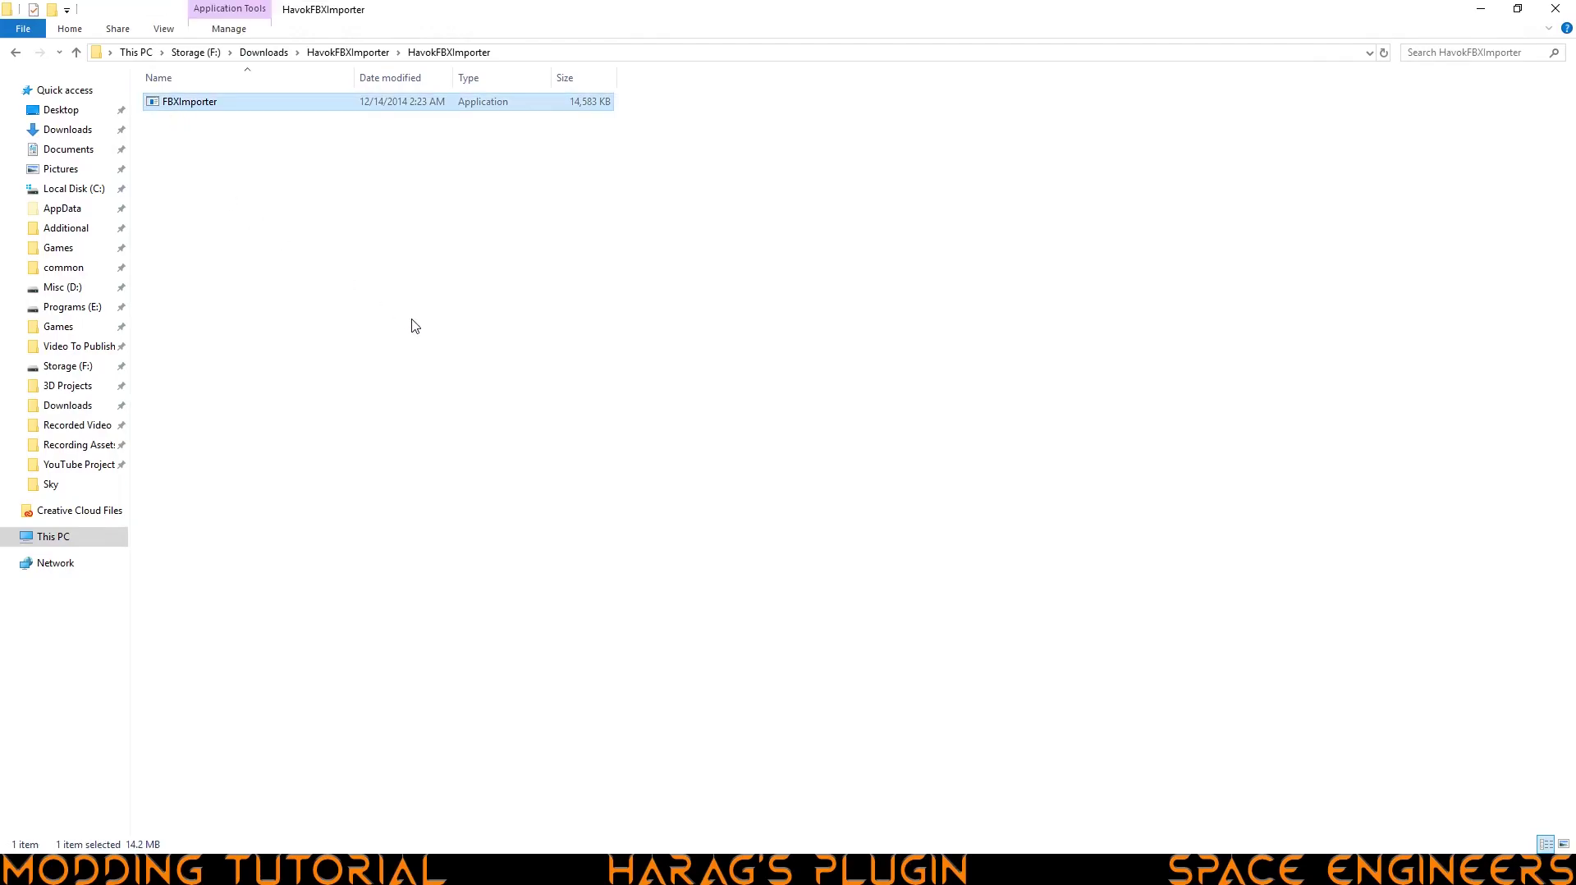
{"action": "left_click", "coordinate": [68, 386]}
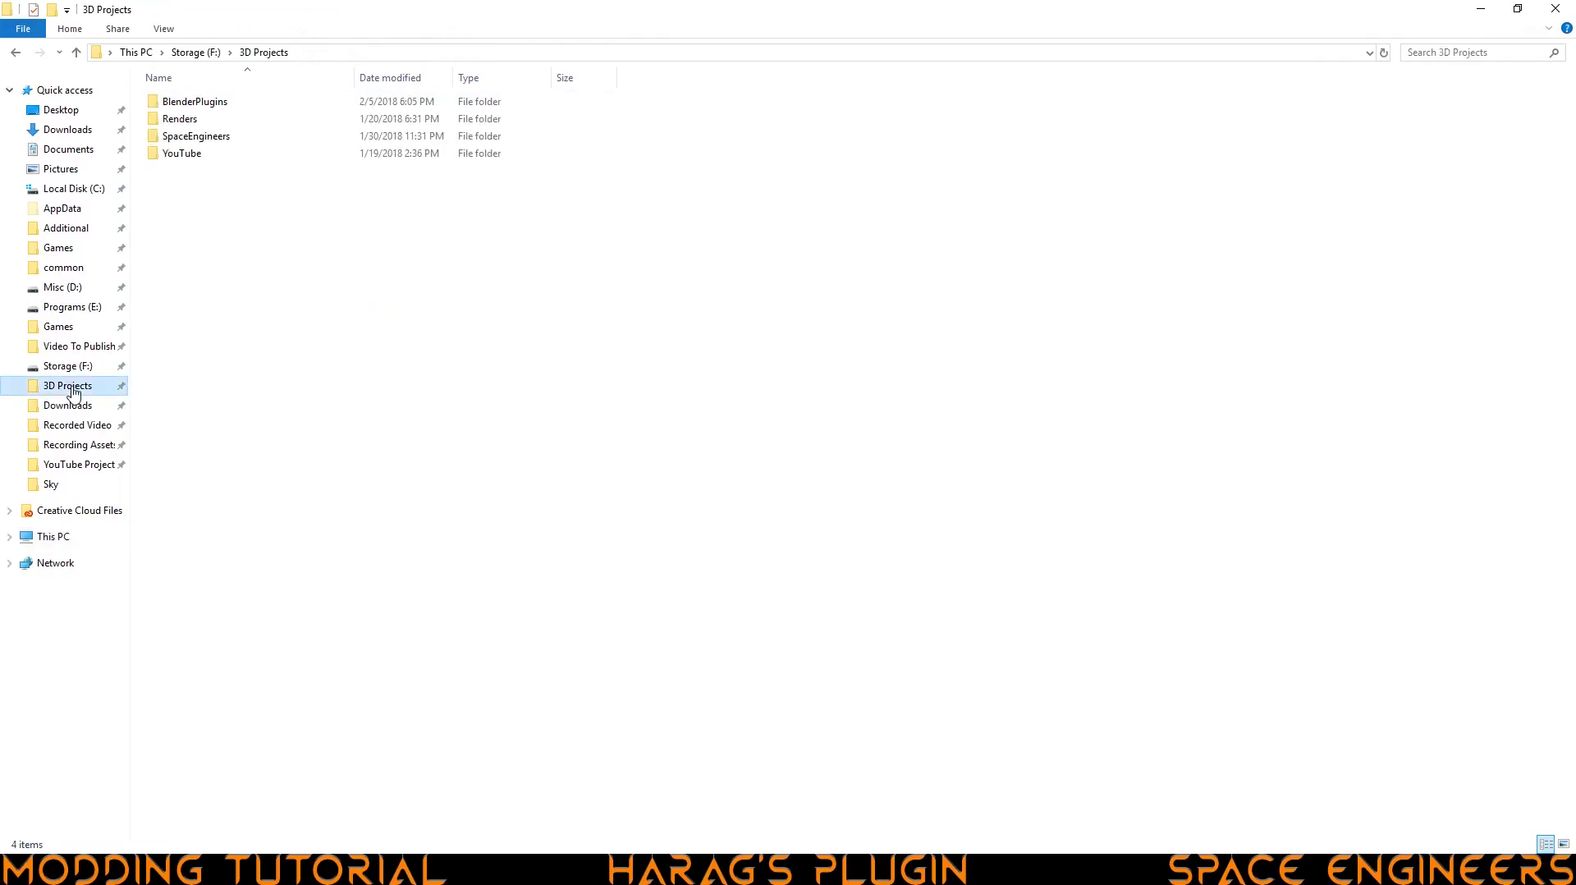
{"action": "double_click", "coordinate": [194, 101]}
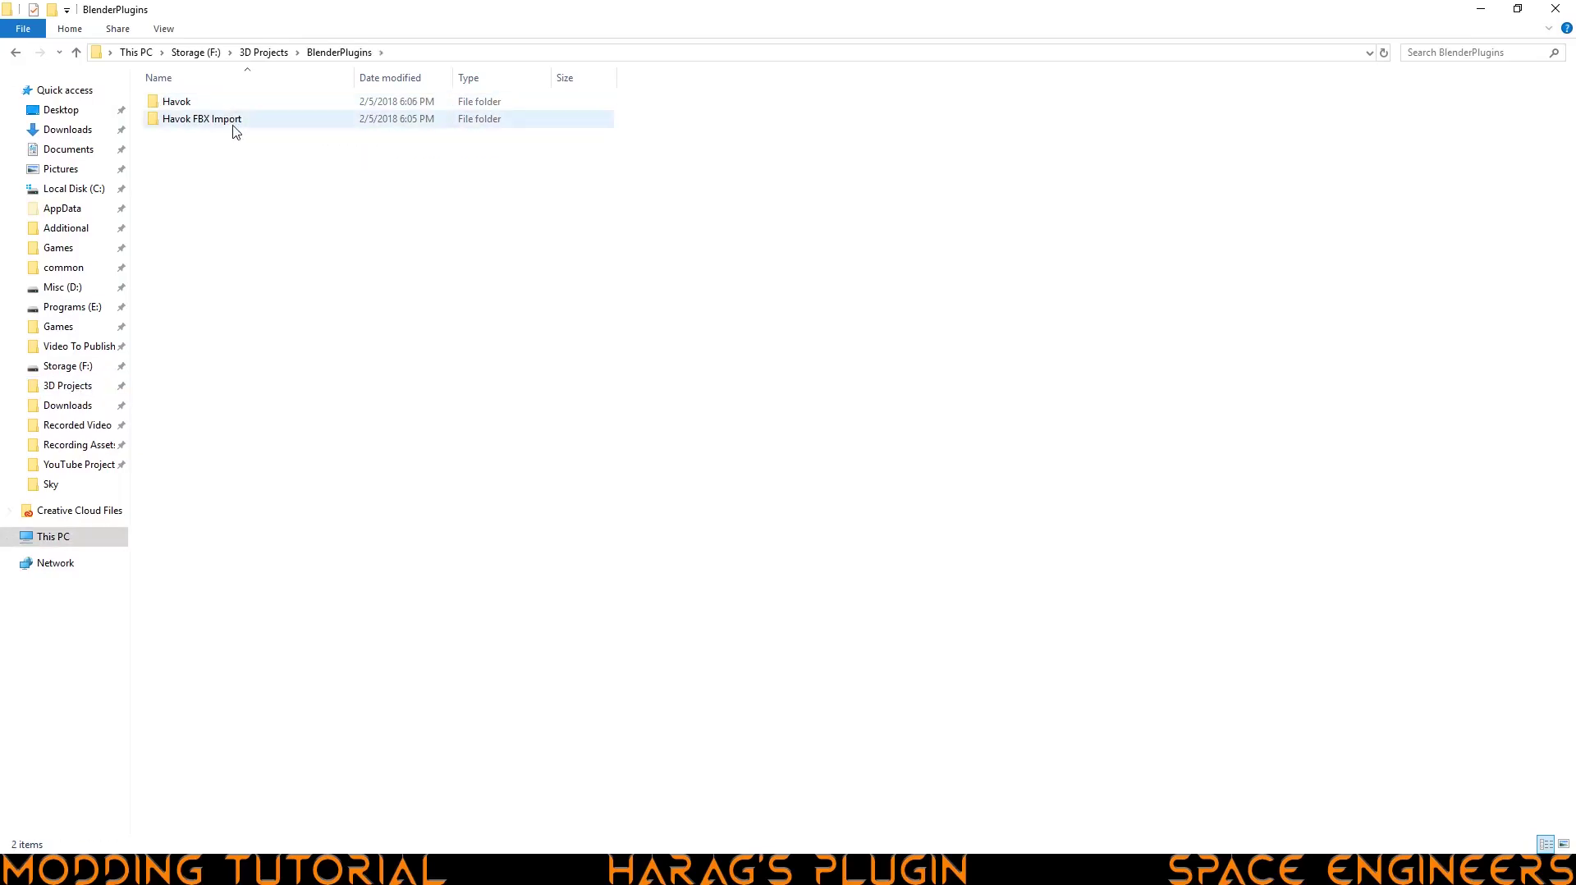
{"action": "double_click", "coordinate": [235, 119]}
{"action": "key", "text": "ctrl+v"}
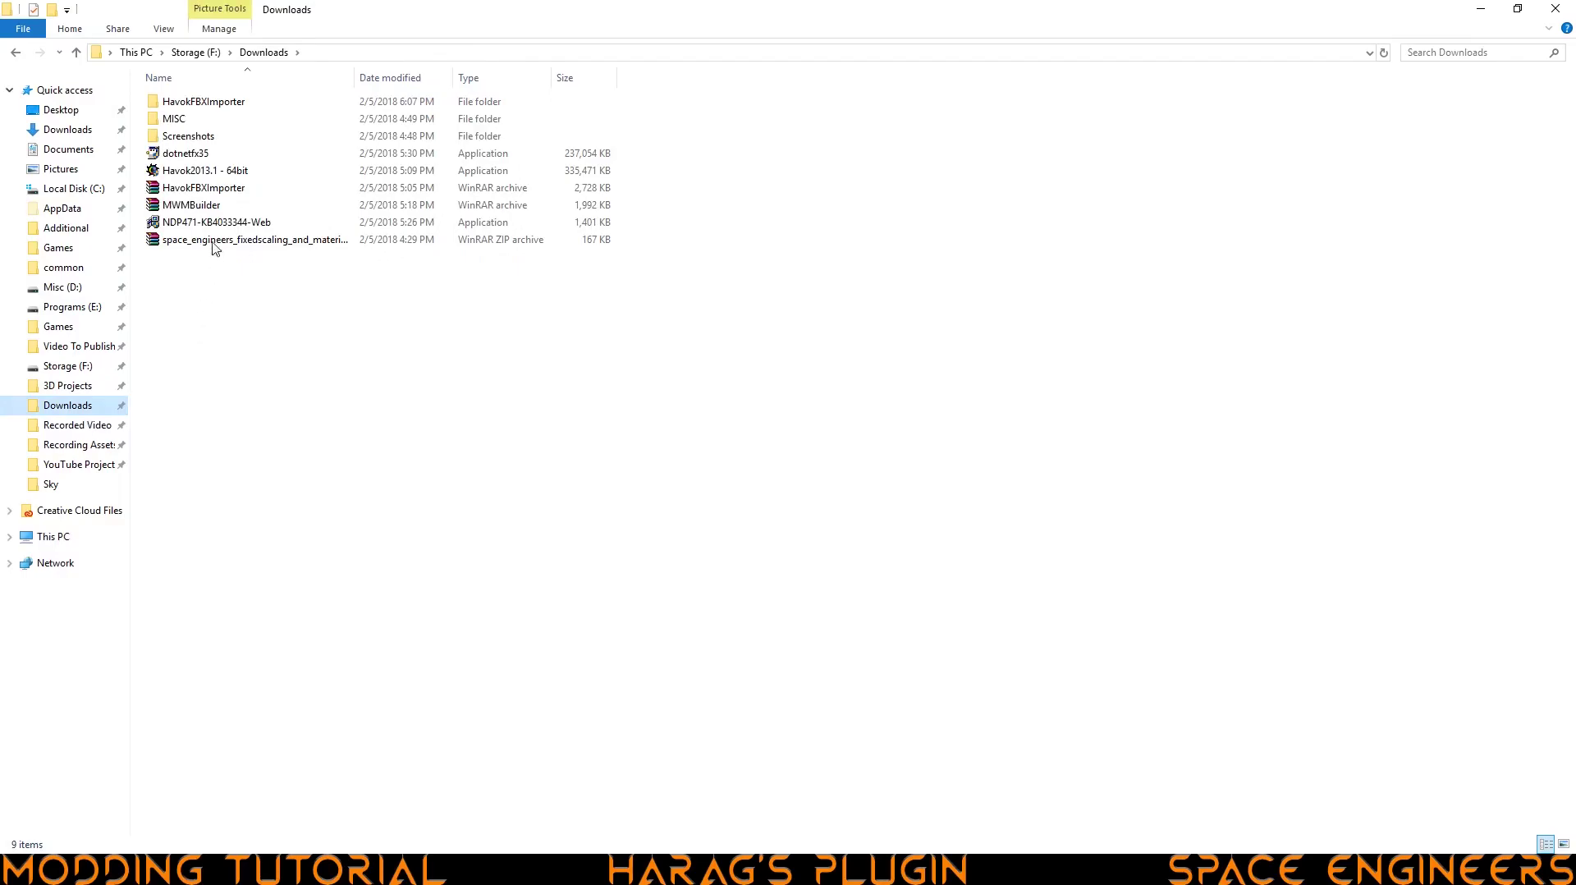
Step: Extract the MWMBuilder archive and paste the MWMBuilder folder into 3D Projects\BlenderPlugins
{"action": "right_click", "coordinate": [197, 210]}
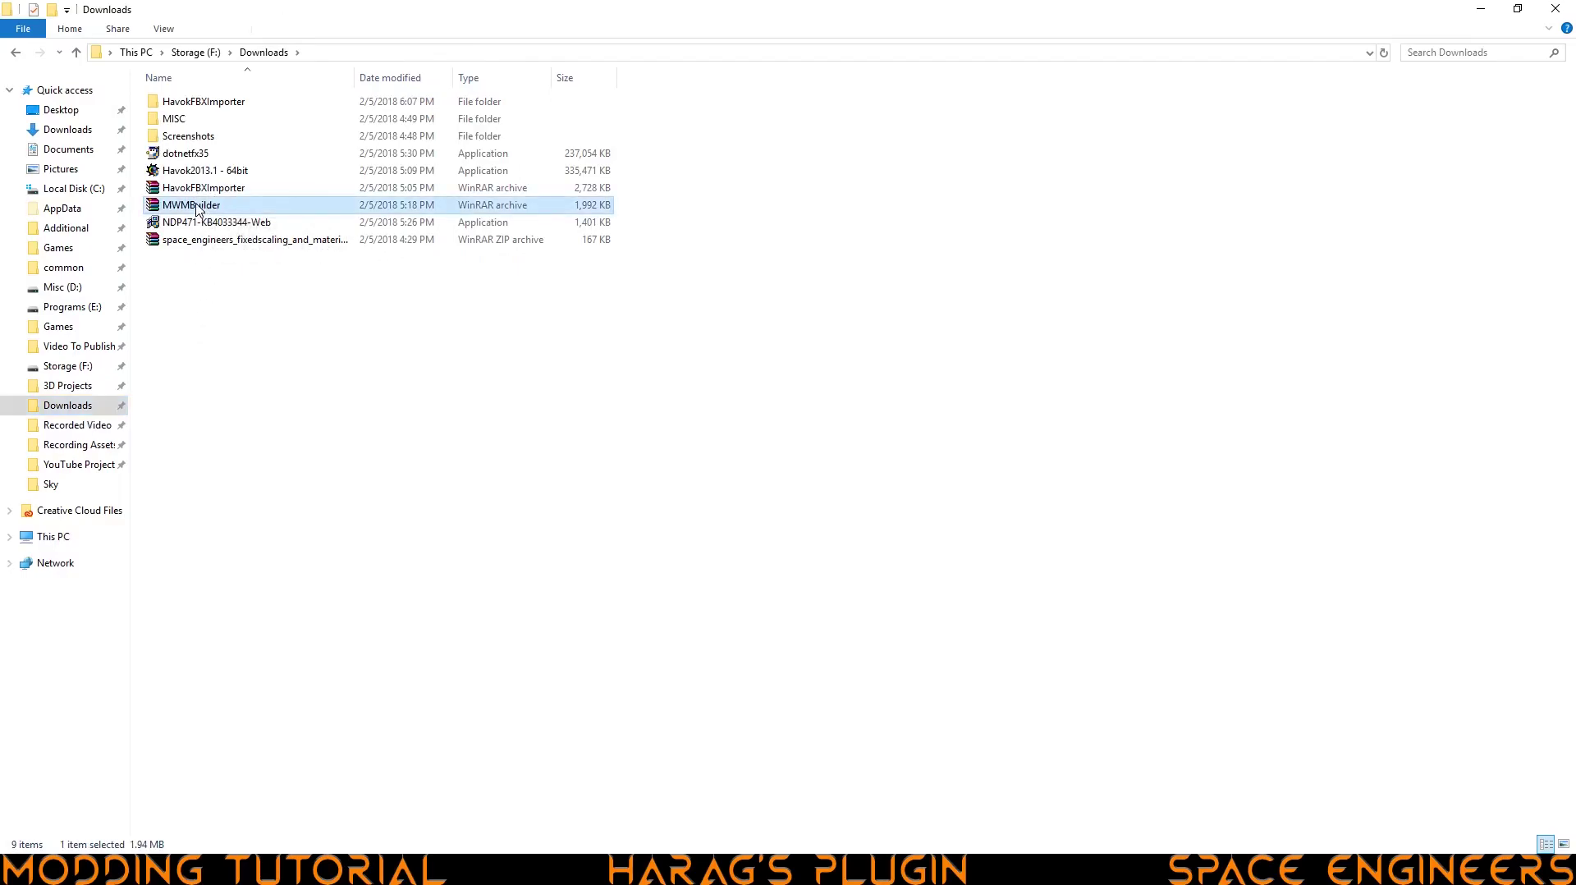
{"action": "left_click", "coordinate": [247, 288]}
{"action": "double_click", "coordinate": [197, 138]}
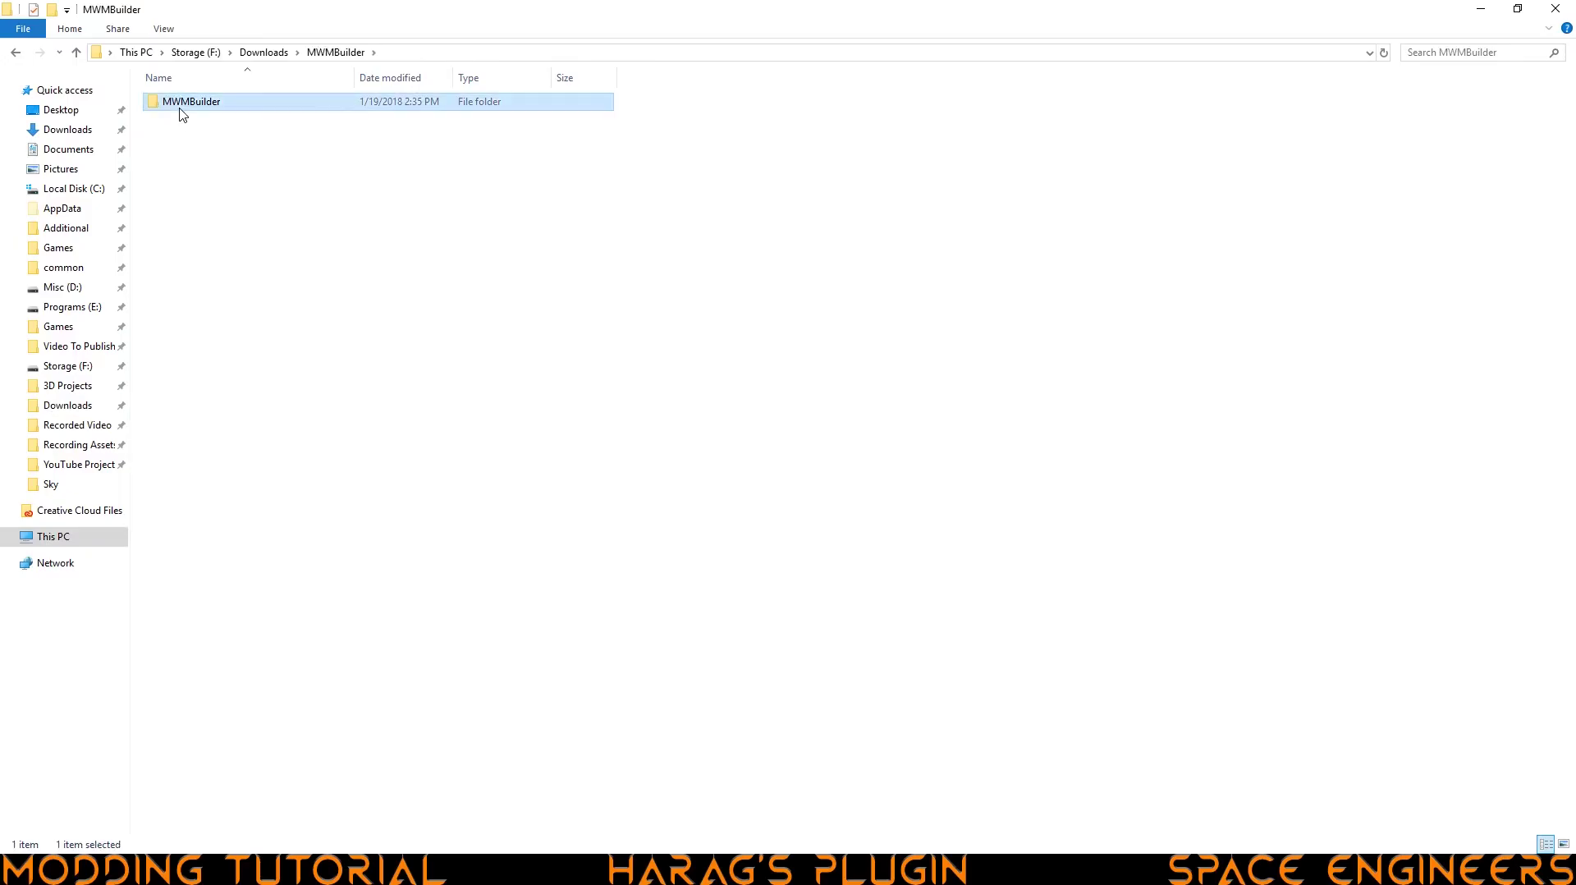
{"action": "double_click", "coordinate": [184, 105]}
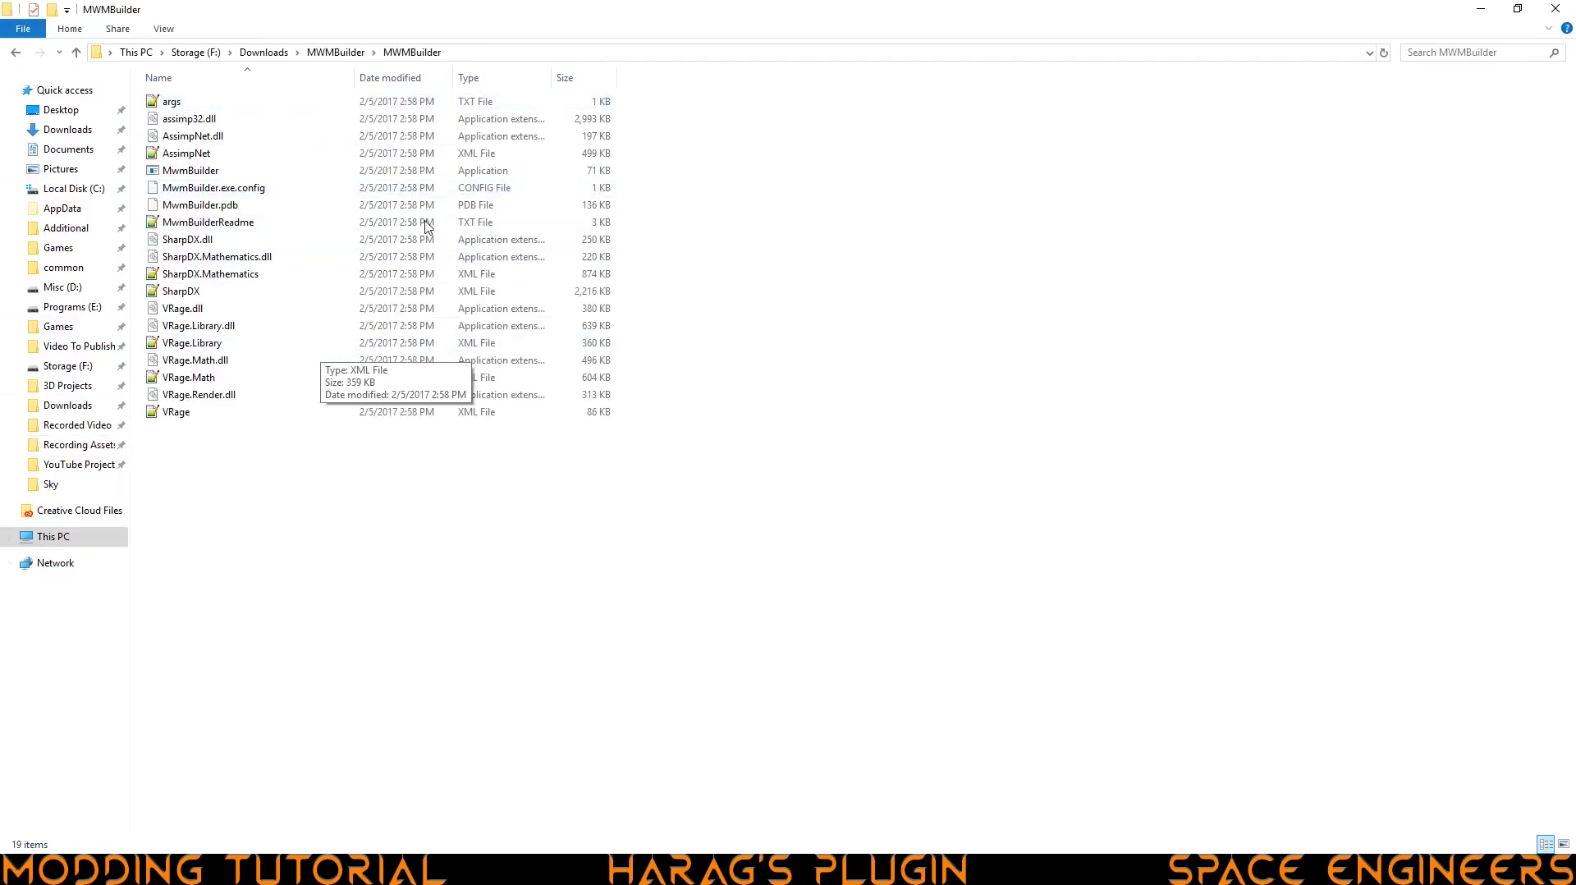
{"action": "key", "text": "alt+Left"}
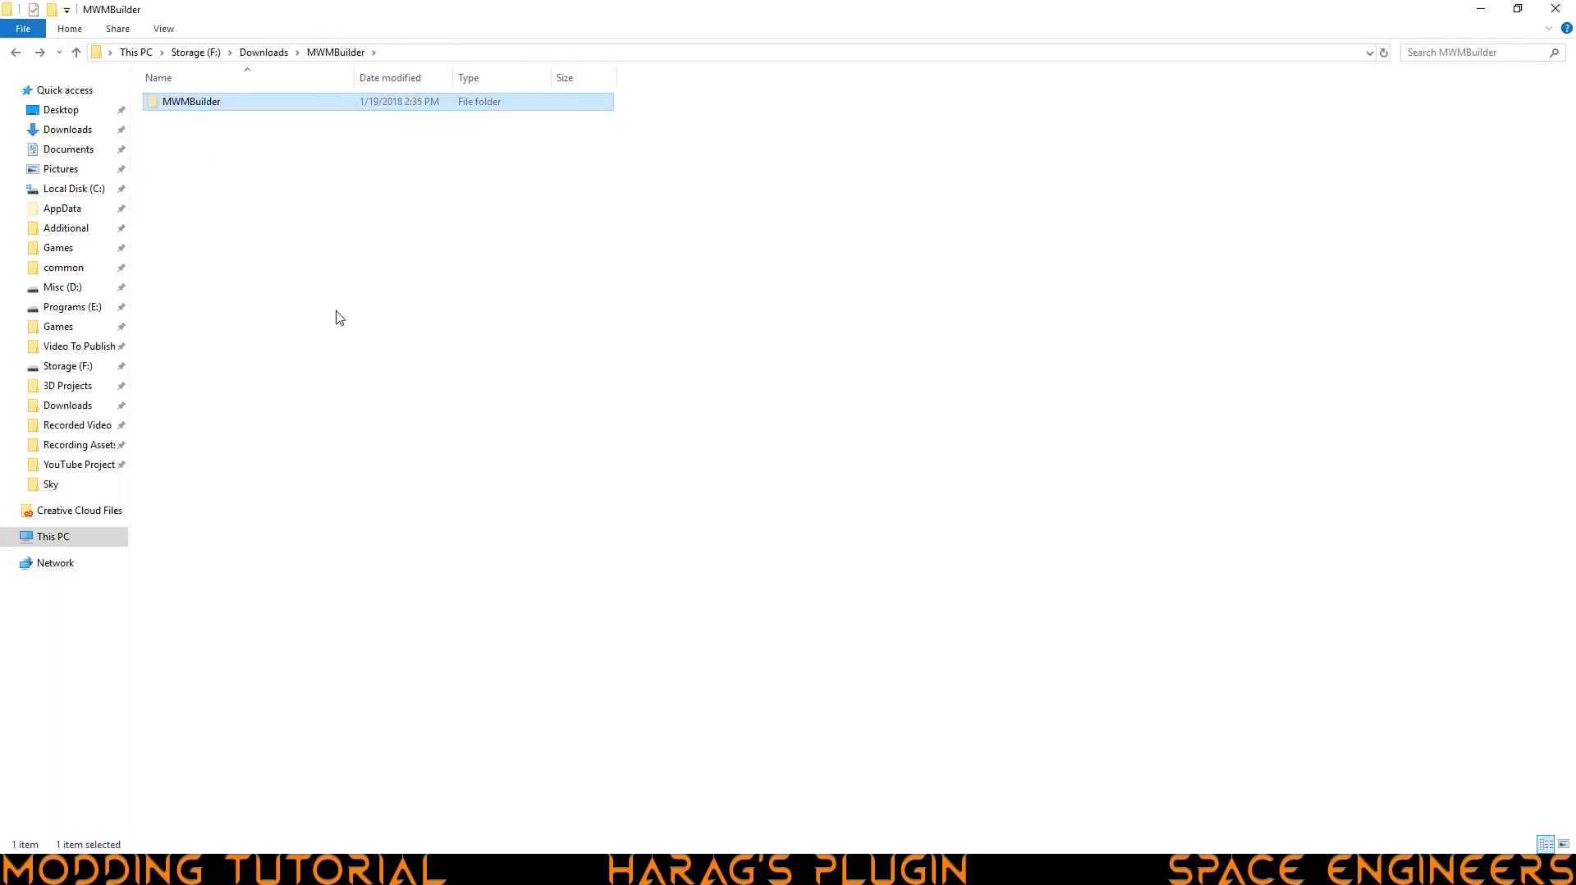
{"action": "left_click", "coordinate": [72, 388]}
{"action": "double_click", "coordinate": [184, 102]}
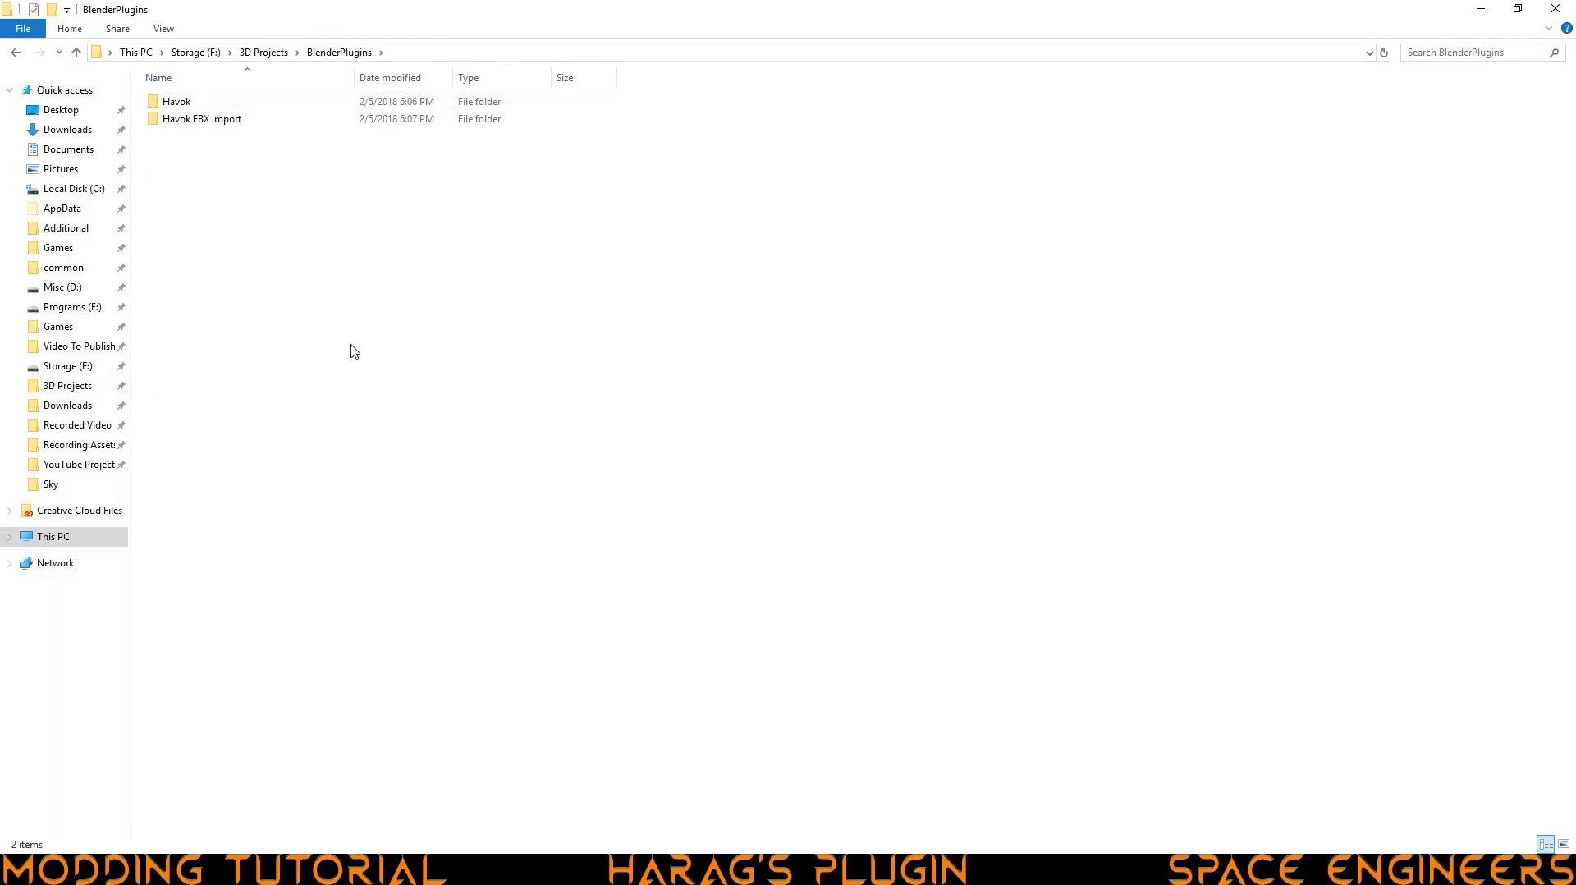
{"action": "key", "text": "ctrl+v"}
{"action": "left_click", "coordinate": [419, 368]}
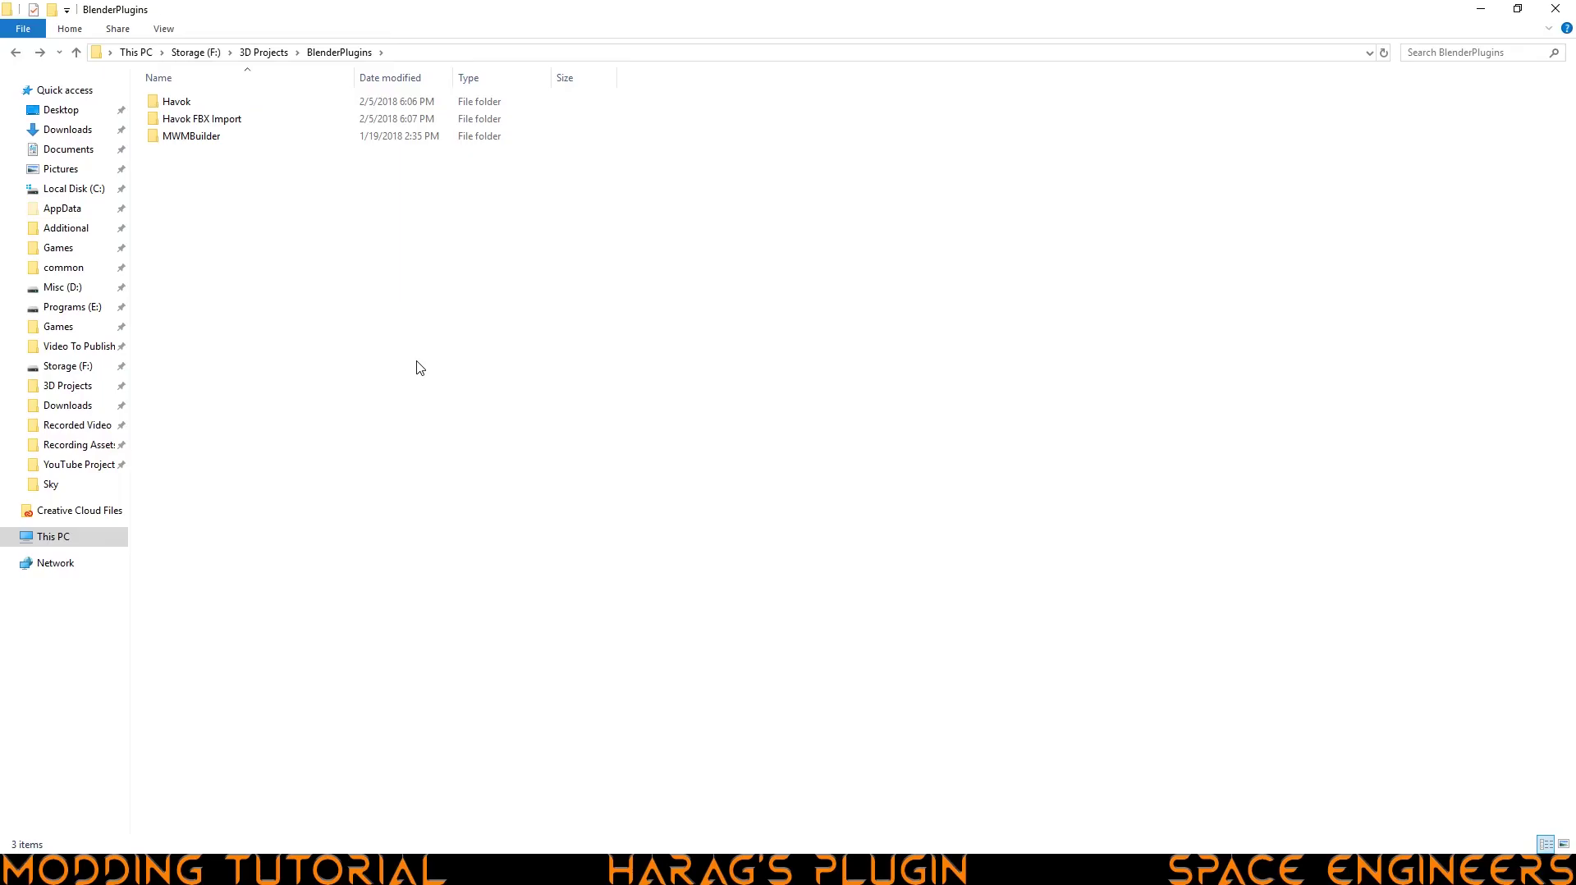
{"action": "left_click", "coordinate": [1005, 869]}
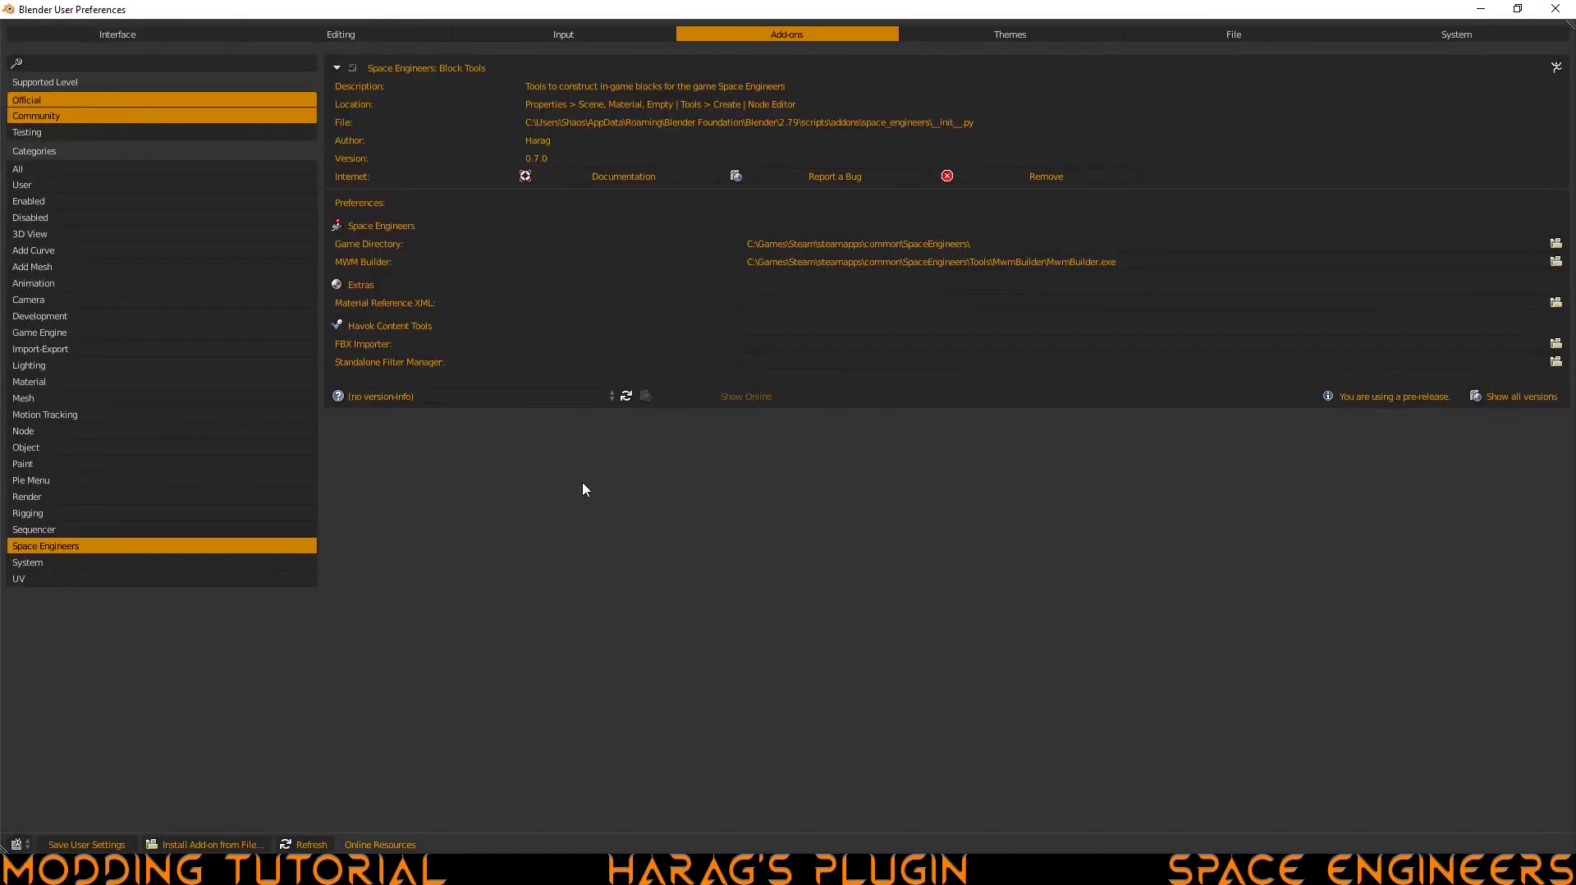
Step: Point MWM Builder to F:\3D Projects\BlenderPlugins\MWMBuilder\MwmBuilder.exe
{"action": "left_click", "coordinate": [1556, 262]}
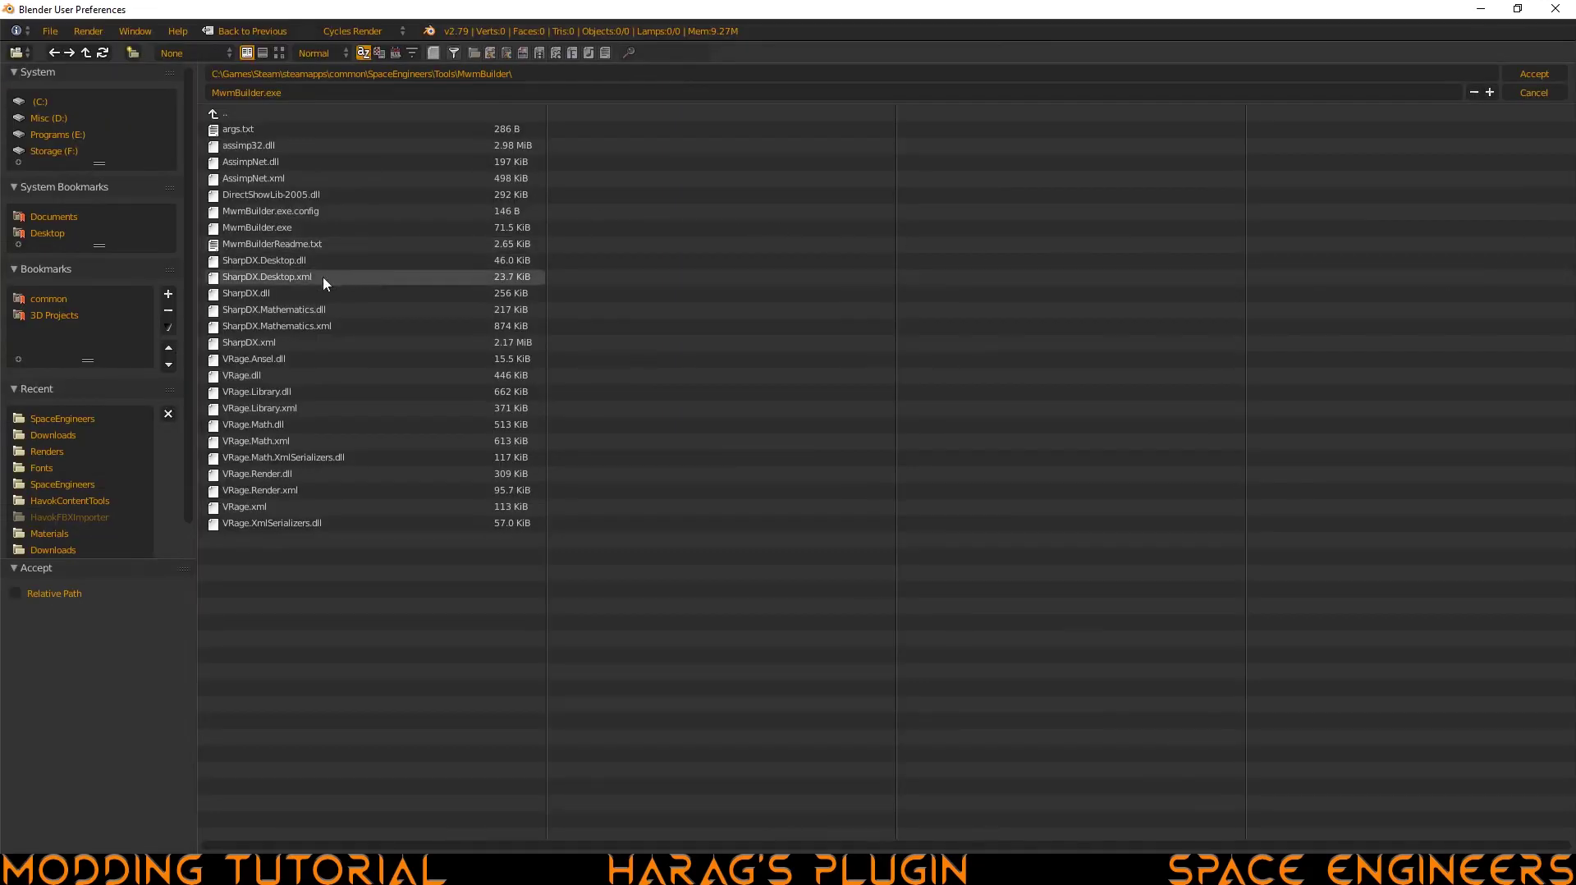
{"action": "left_click", "coordinate": [74, 316]}
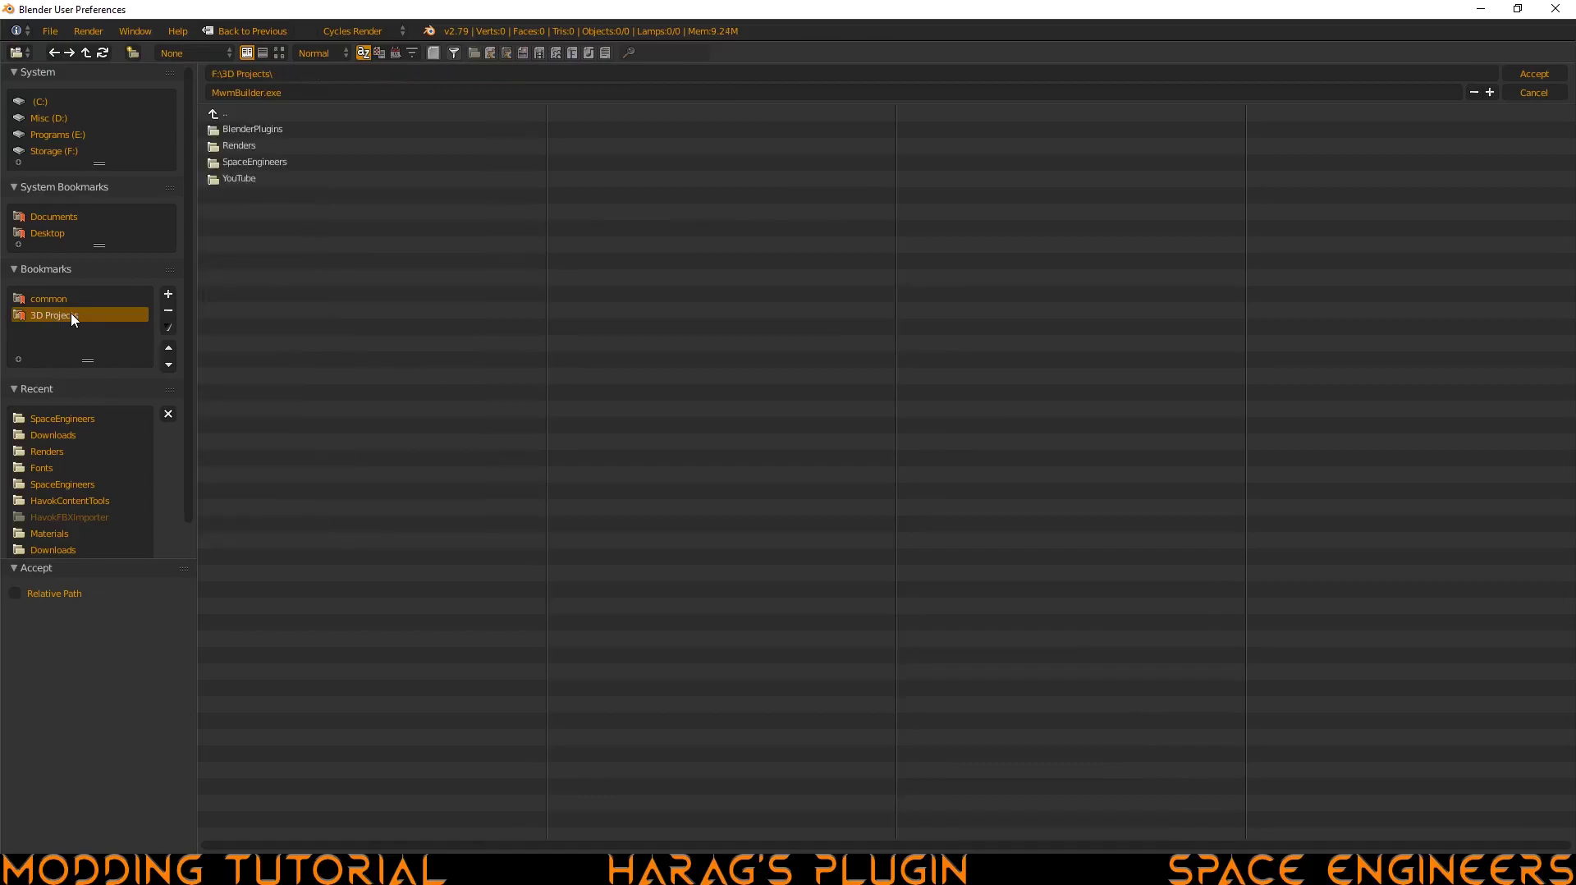
{"action": "left_click", "coordinate": [251, 130]}
{"action": "left_click", "coordinate": [277, 163]}
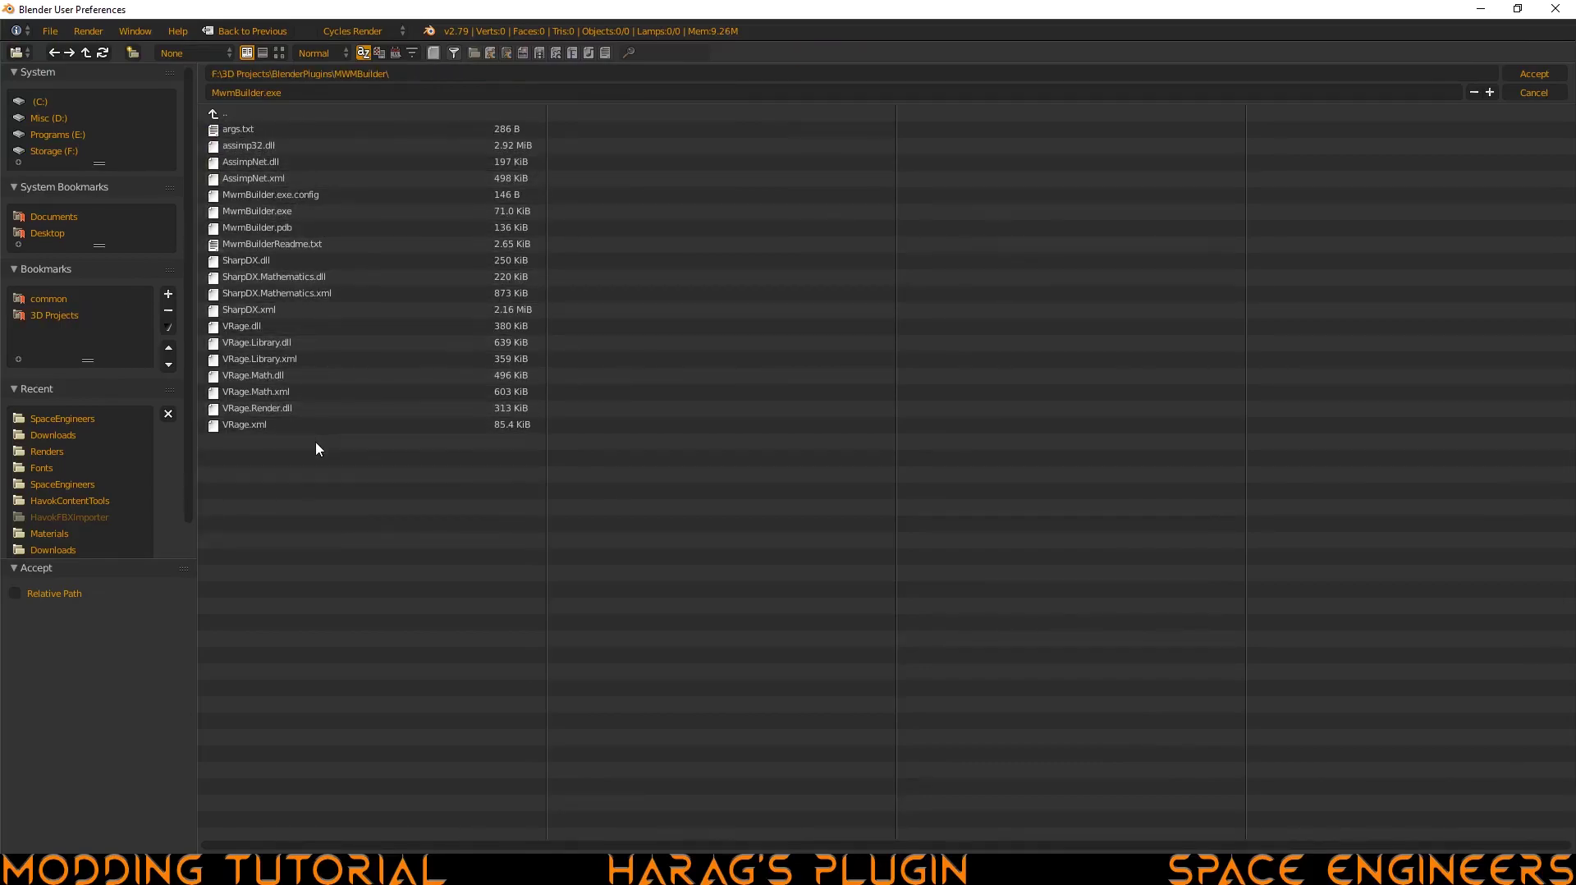
{"action": "left_click", "coordinate": [277, 213]}
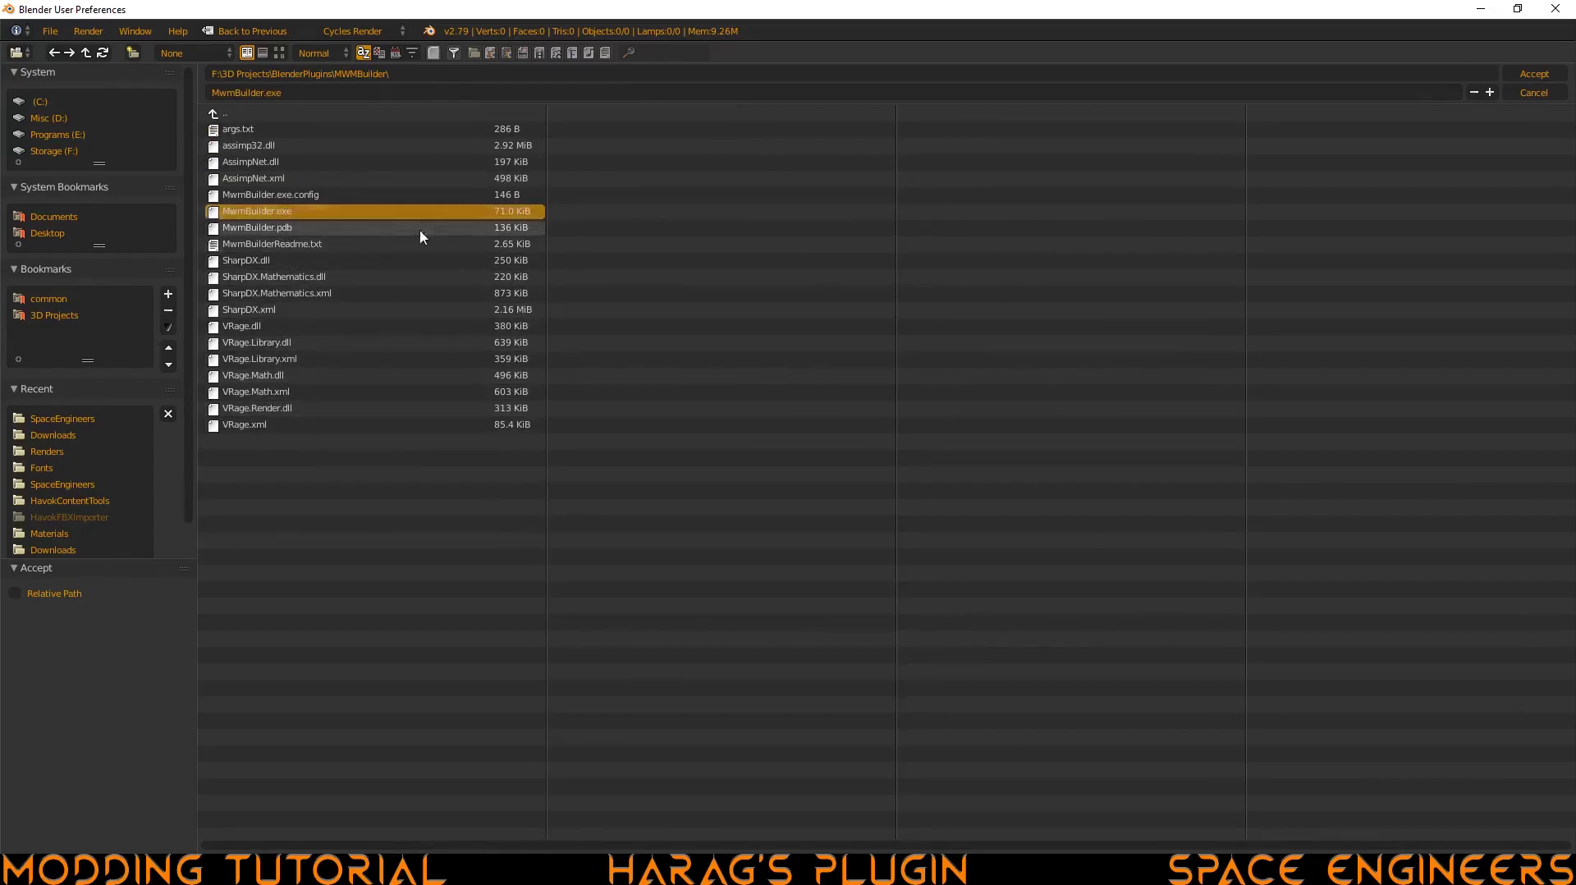
{"action": "left_click", "coordinate": [1534, 74]}
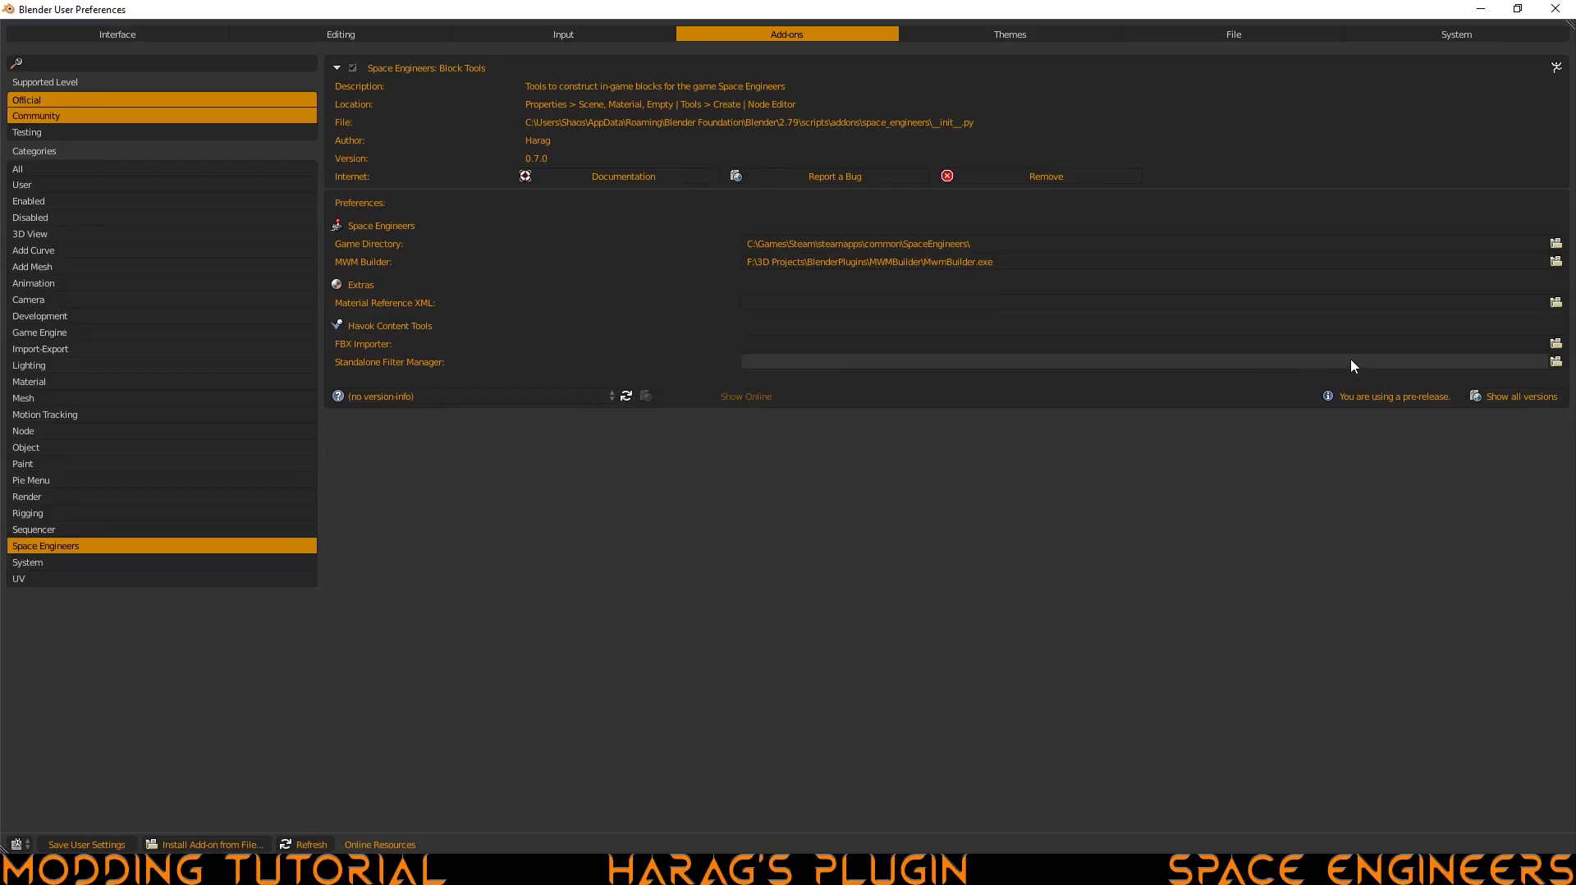
Step: Set Material Reference to Materials.xml from SpaceEngineersModSDK\OriginalContent\Materials
{"action": "left_click", "coordinate": [1556, 302]}
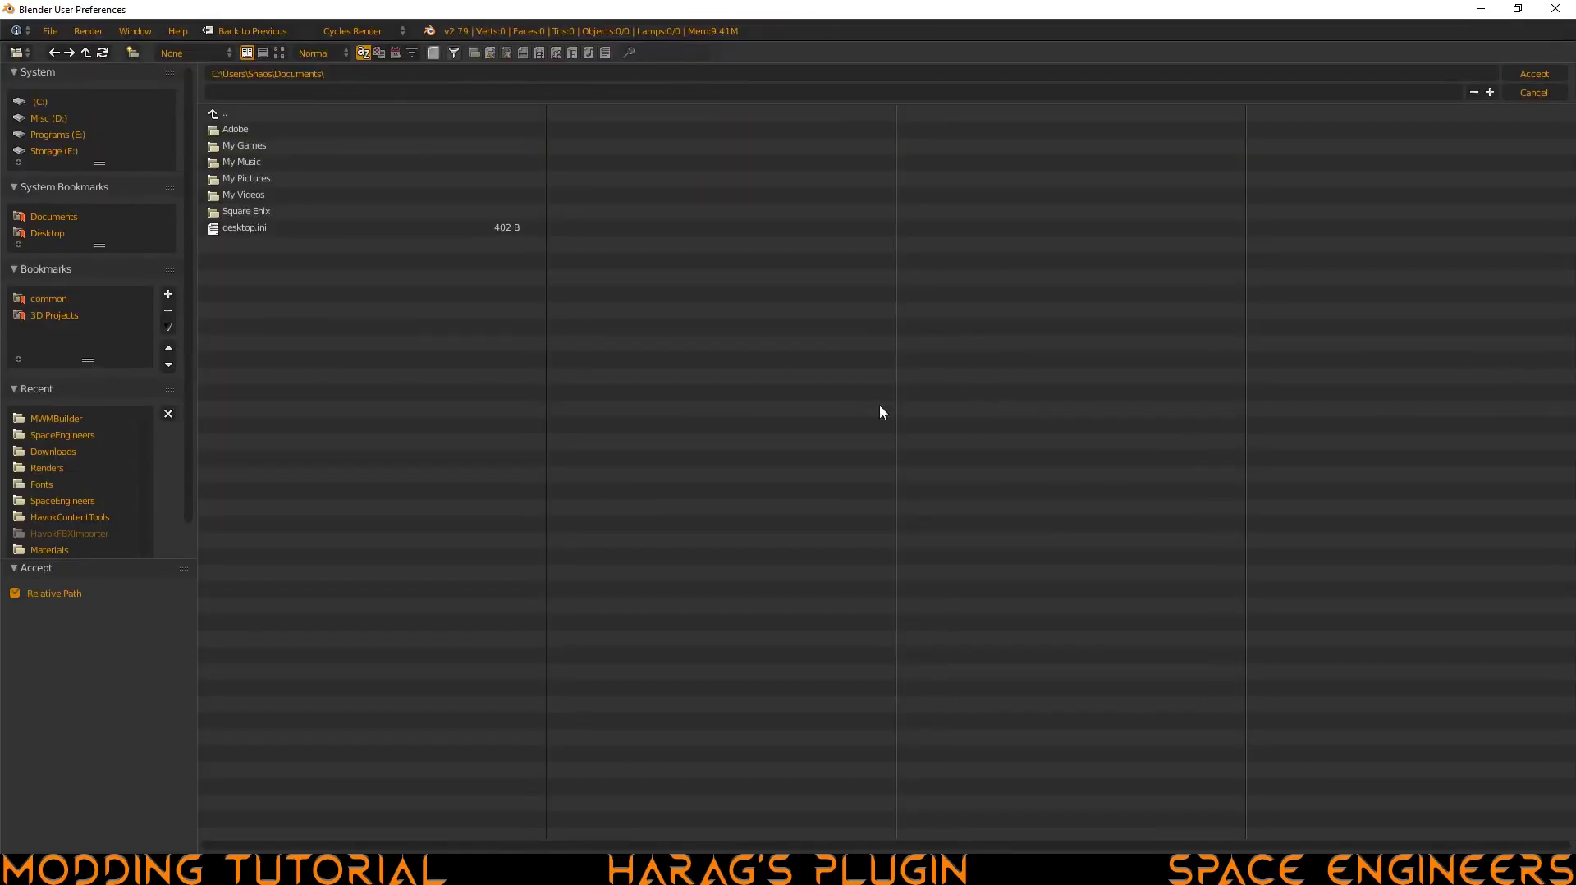
{"action": "left_click", "coordinate": [65, 300]}
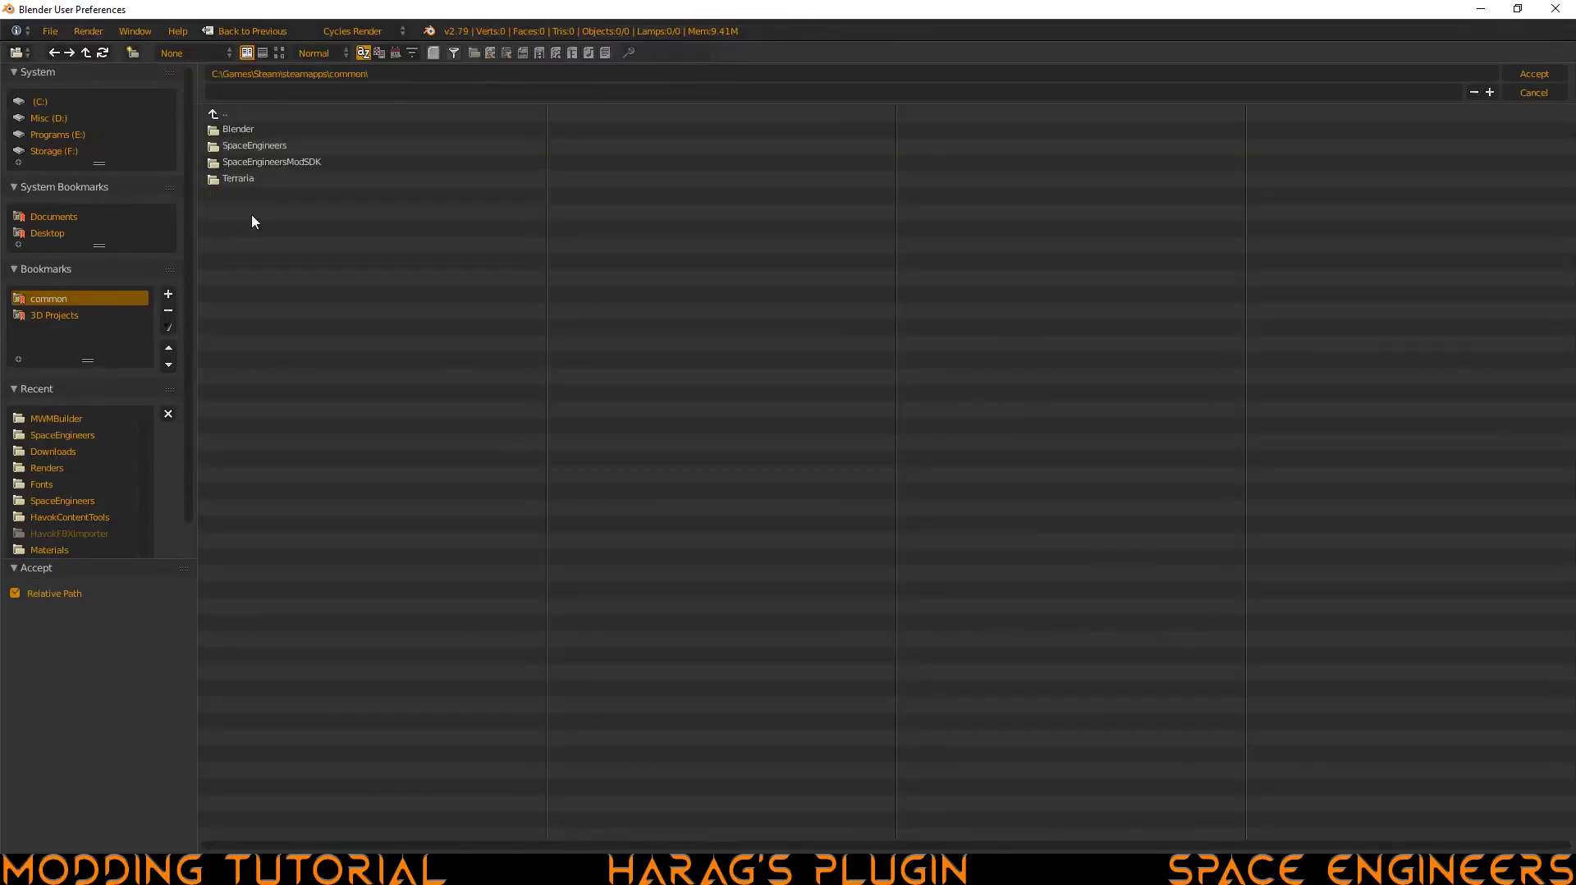
{"action": "left_click", "coordinate": [312, 160]}
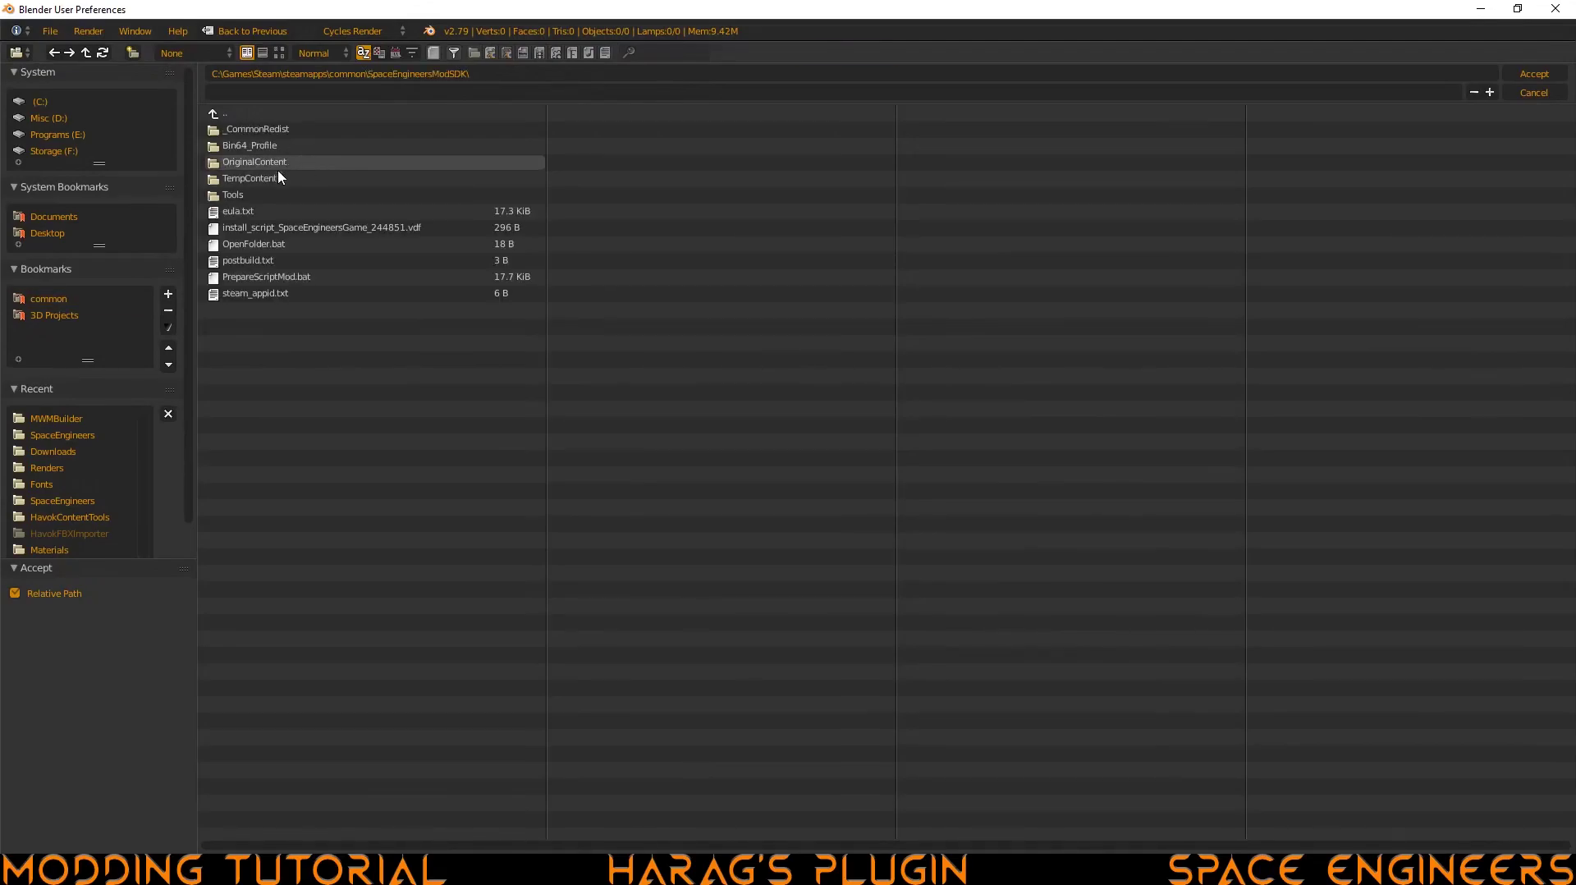
{"action": "left_click", "coordinate": [281, 164]}
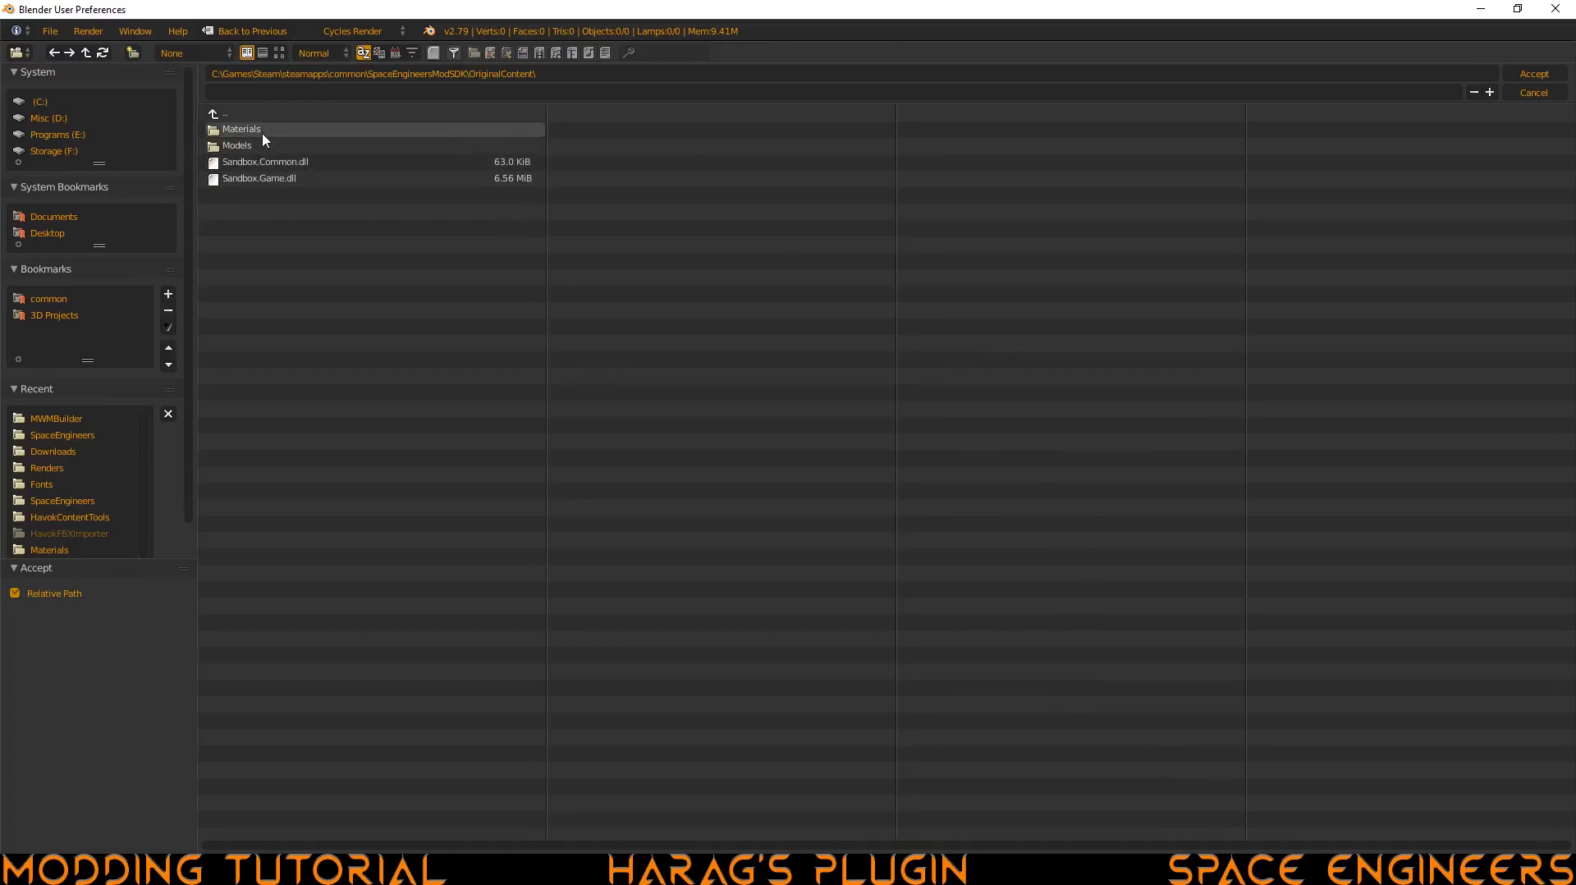
{"action": "left_click", "coordinate": [264, 131]}
{"action": "left_click", "coordinate": [291, 184]}
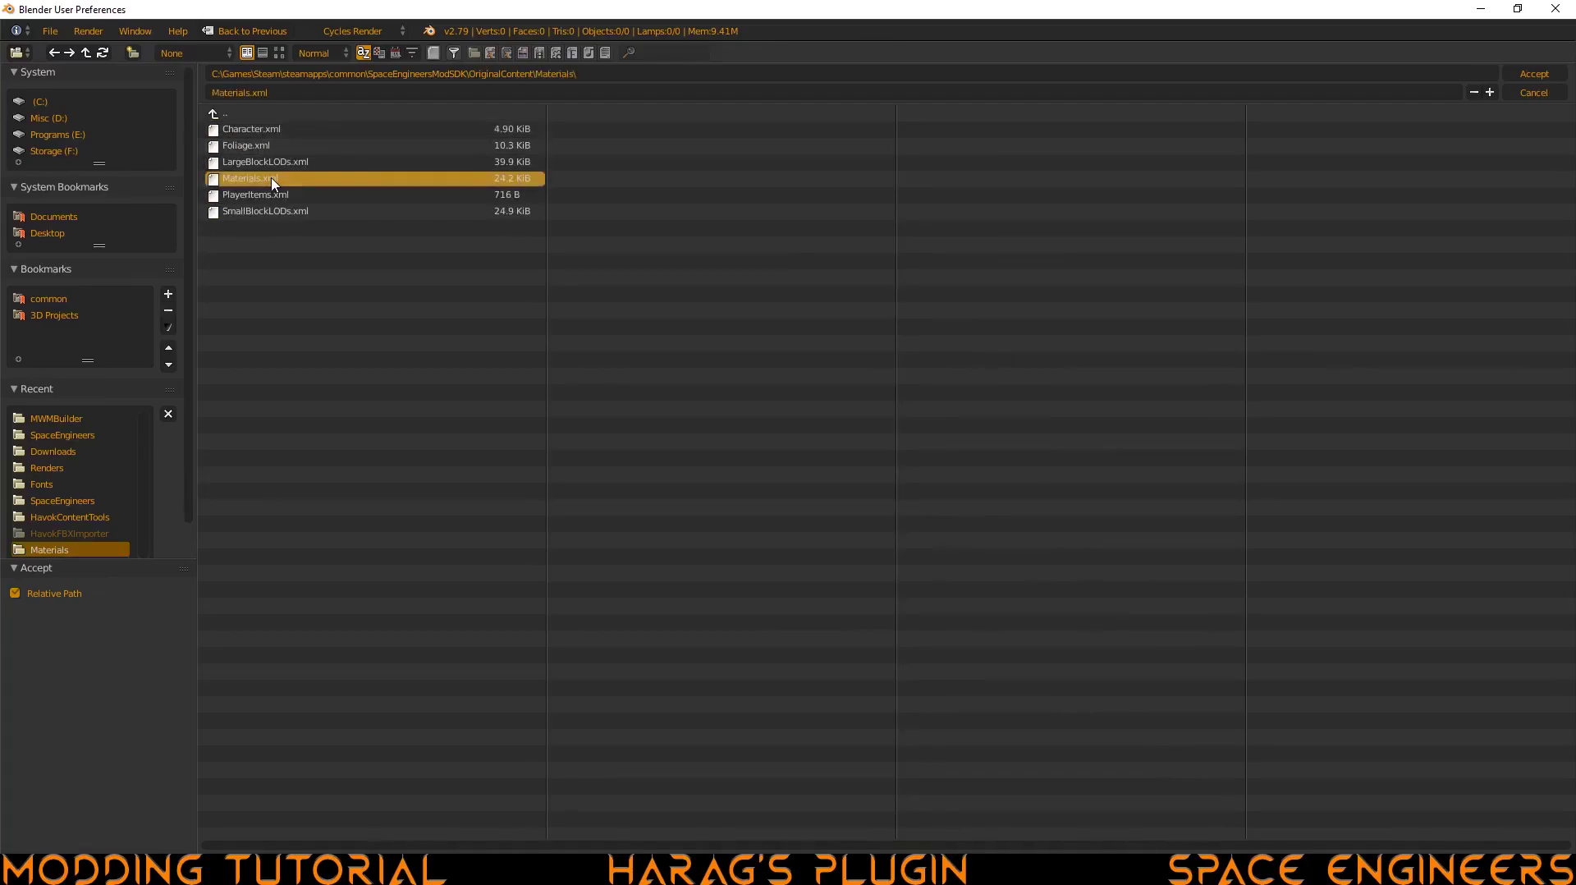
{"action": "left_click", "coordinate": [1515, 72]}
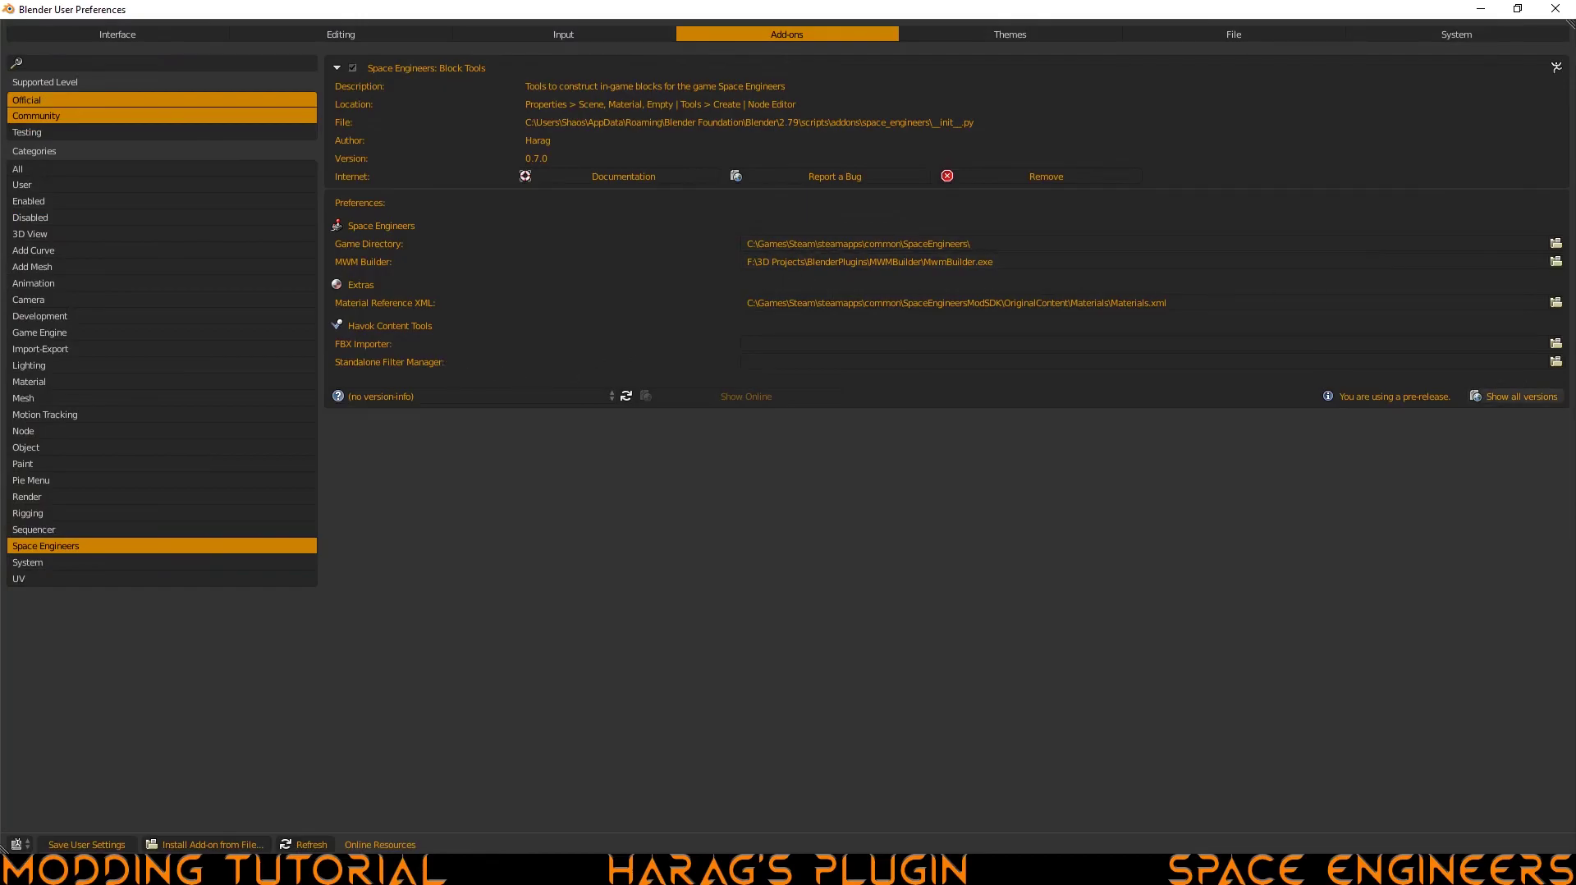
Step: Set FBX Importer to FBXImporter.exe in BlenderPlugins\Havok FBX Import
{"action": "left_click", "coordinate": [1556, 344]}
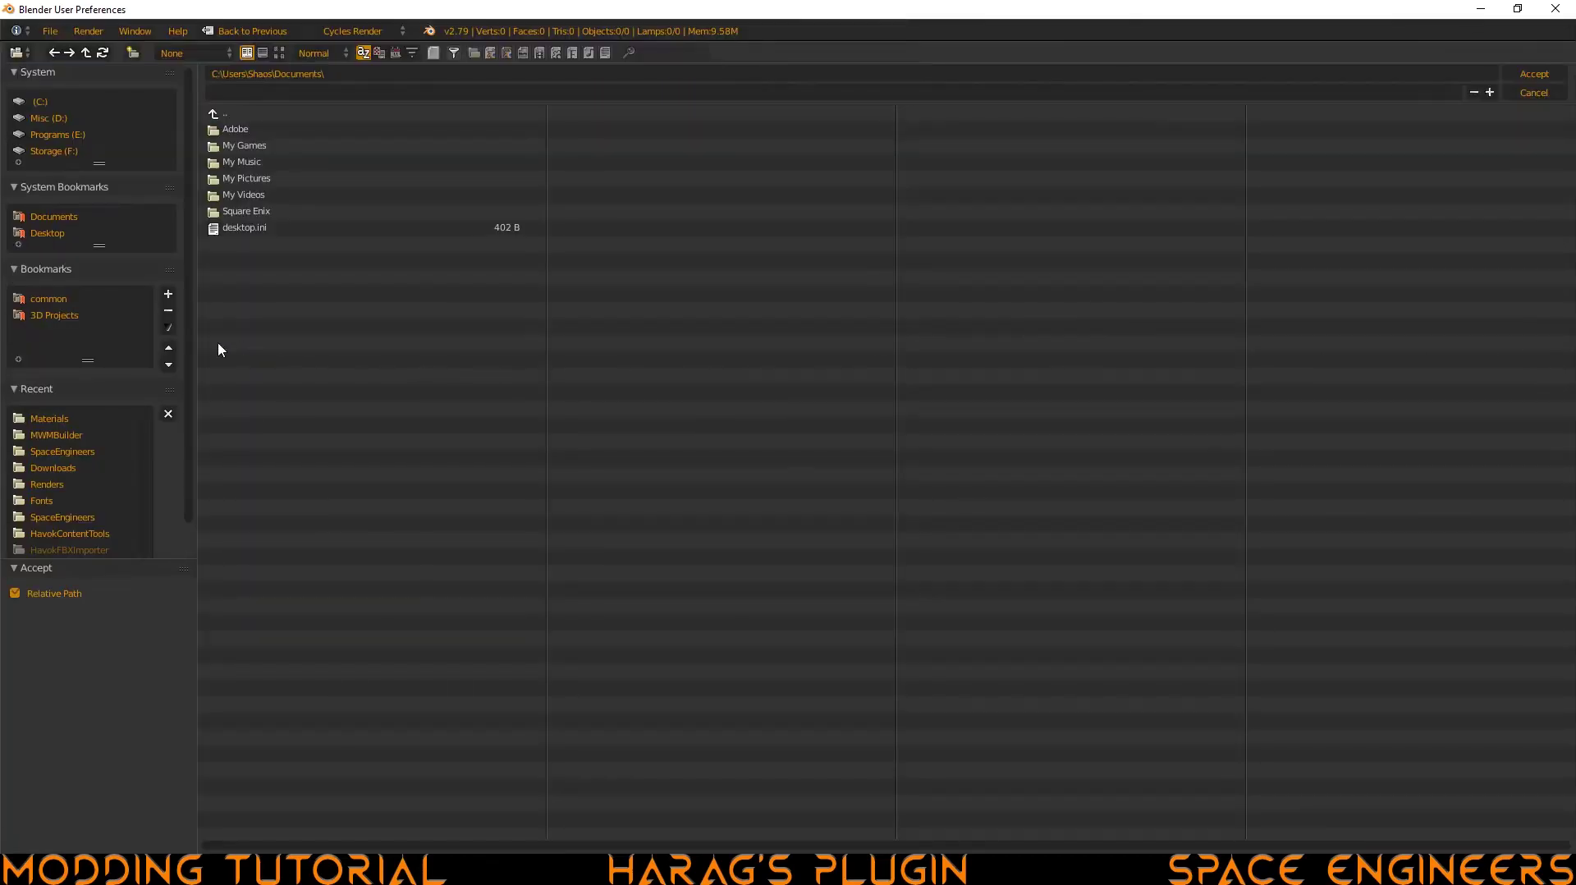
{"action": "left_click", "coordinate": [66, 317]}
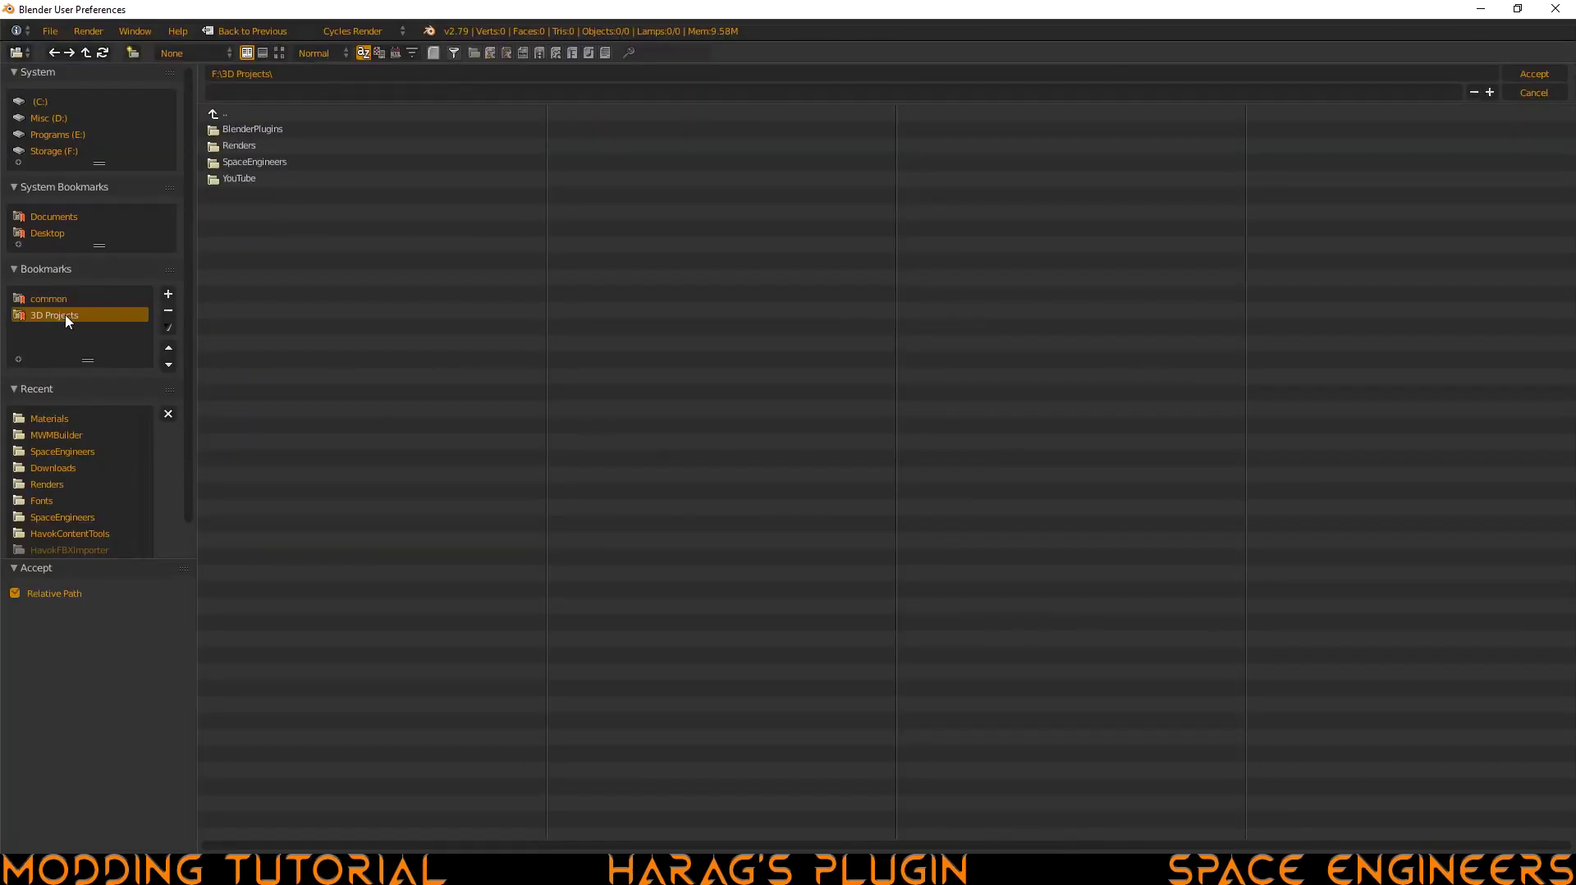
{"action": "left_click", "coordinate": [234, 129]}
{"action": "left_click", "coordinate": [246, 146]}
{"action": "double_click", "coordinate": [251, 131]}
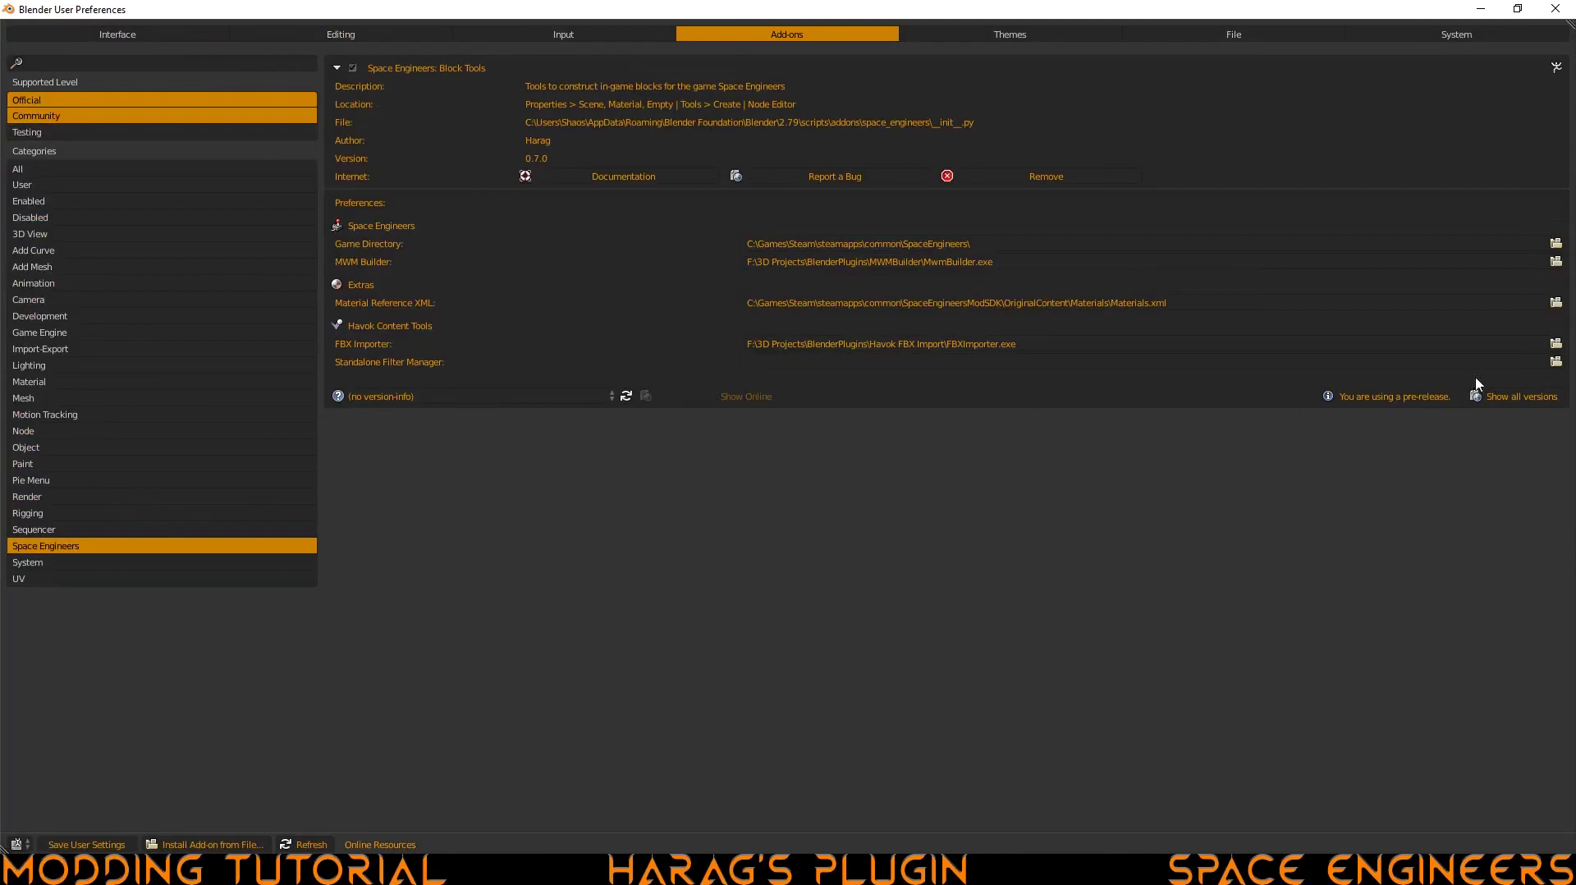
Step: Set Standalone Filter Manager to hctStandAloneFilterManager.exe in Havok\HavokContentTools
{"action": "left_click", "coordinate": [1556, 362]}
{"action": "left_click", "coordinate": [49, 319]}
{"action": "left_click", "coordinate": [256, 129]}
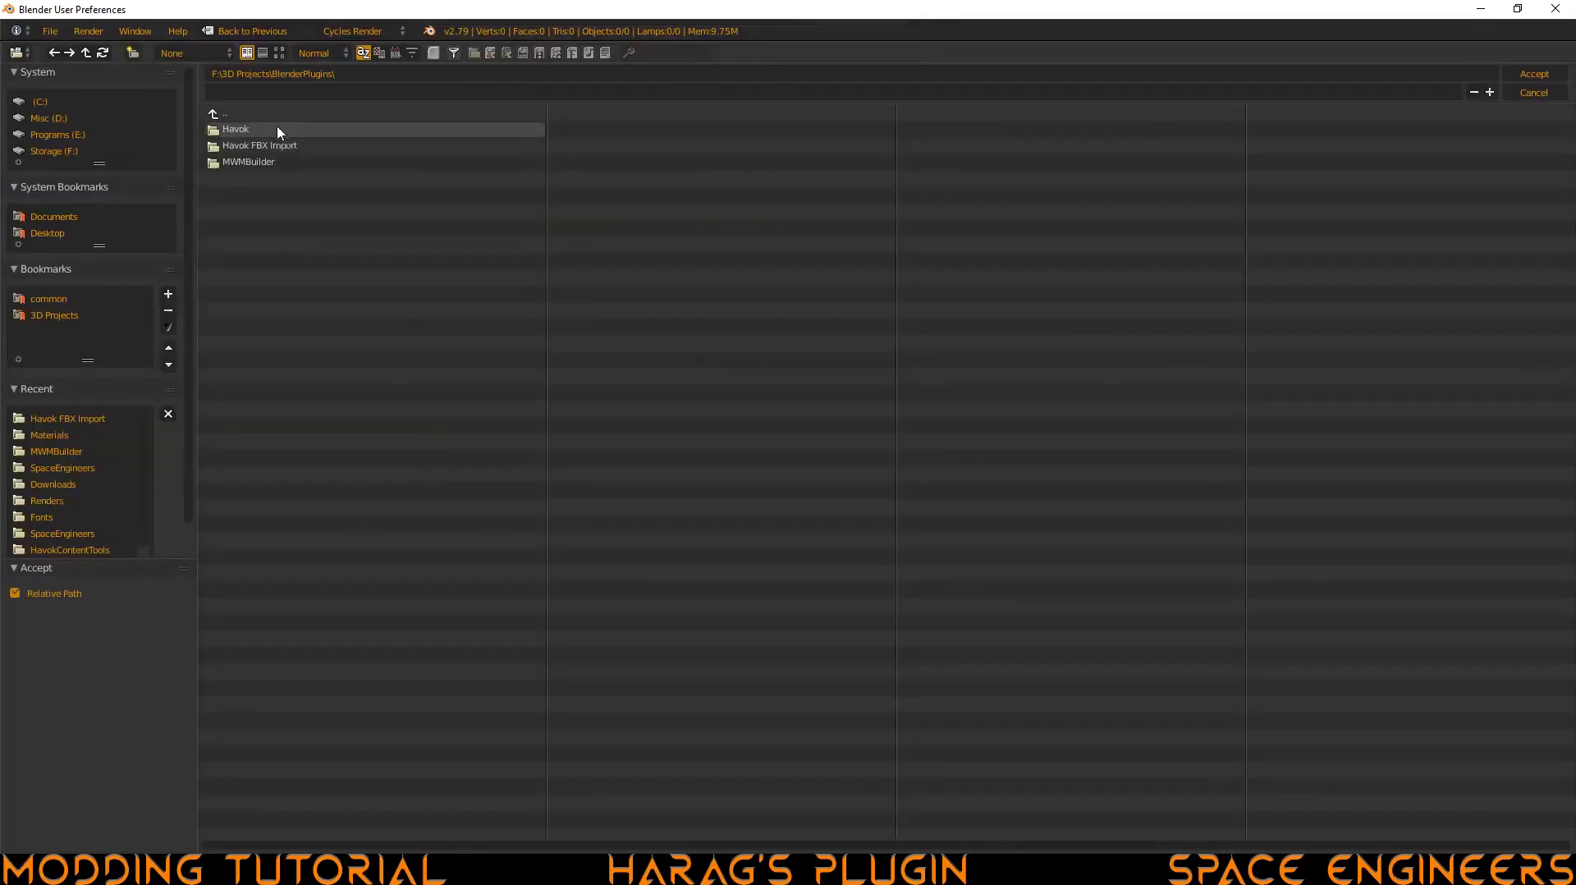
{"action": "left_click", "coordinate": [316, 146]}
{"action": "left_click", "coordinate": [299, 131]}
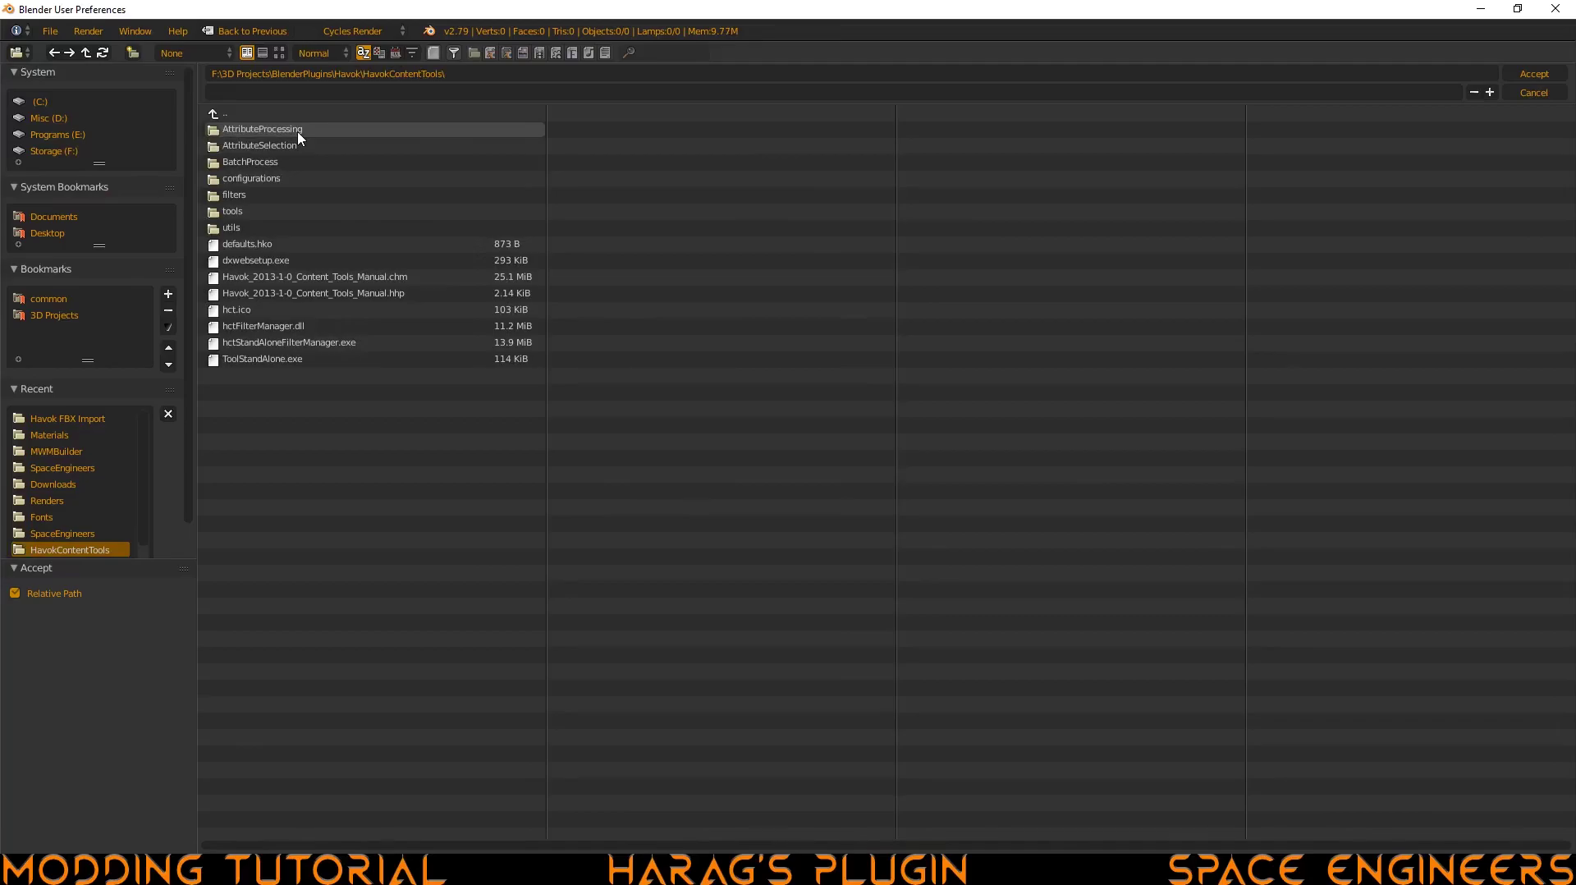
{"action": "left_click", "coordinate": [312, 343]}
{"action": "left_click", "coordinate": [1534, 74]}
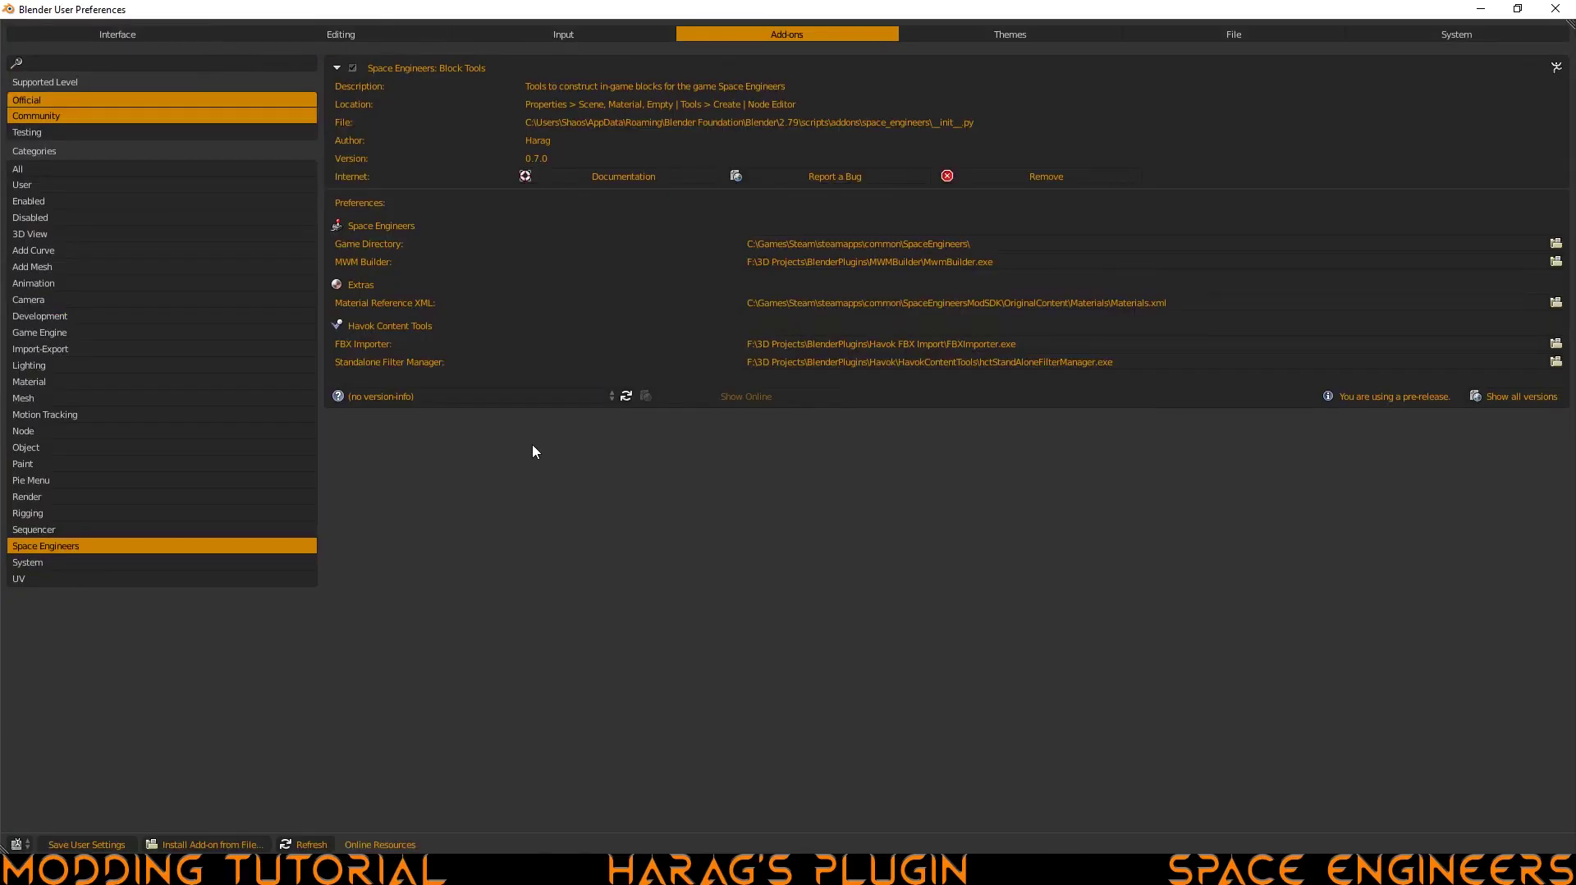
Step: Save the user preferences and return to the main window's Scene properties
{"action": "left_click", "coordinate": [87, 845]}
{"action": "left_click", "coordinate": [1553, 10]}
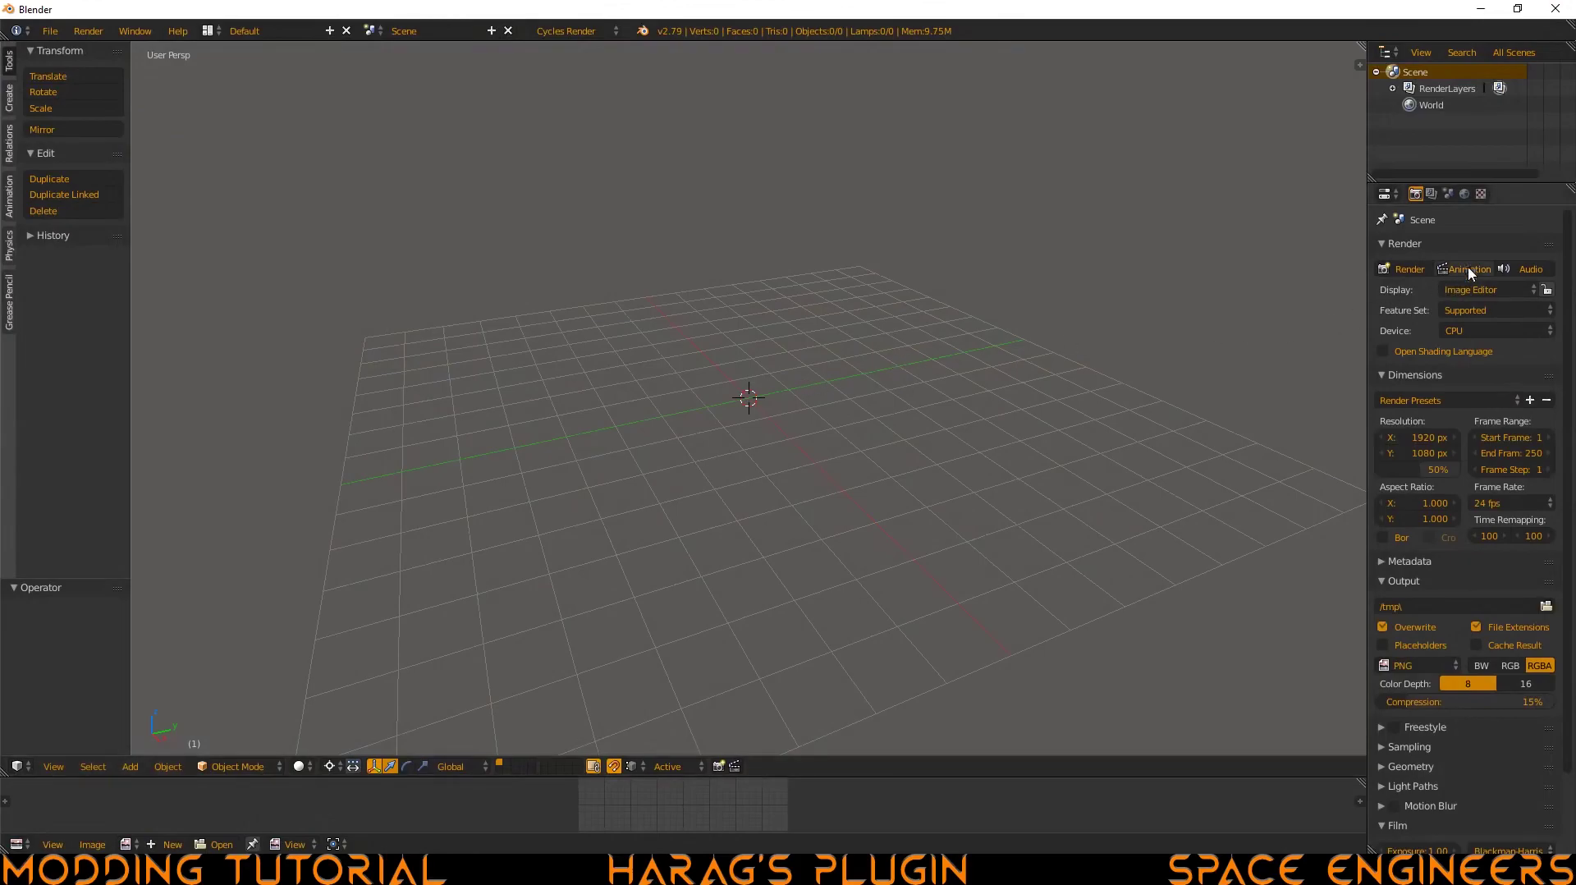
{"action": "left_click", "coordinate": [1449, 195]}
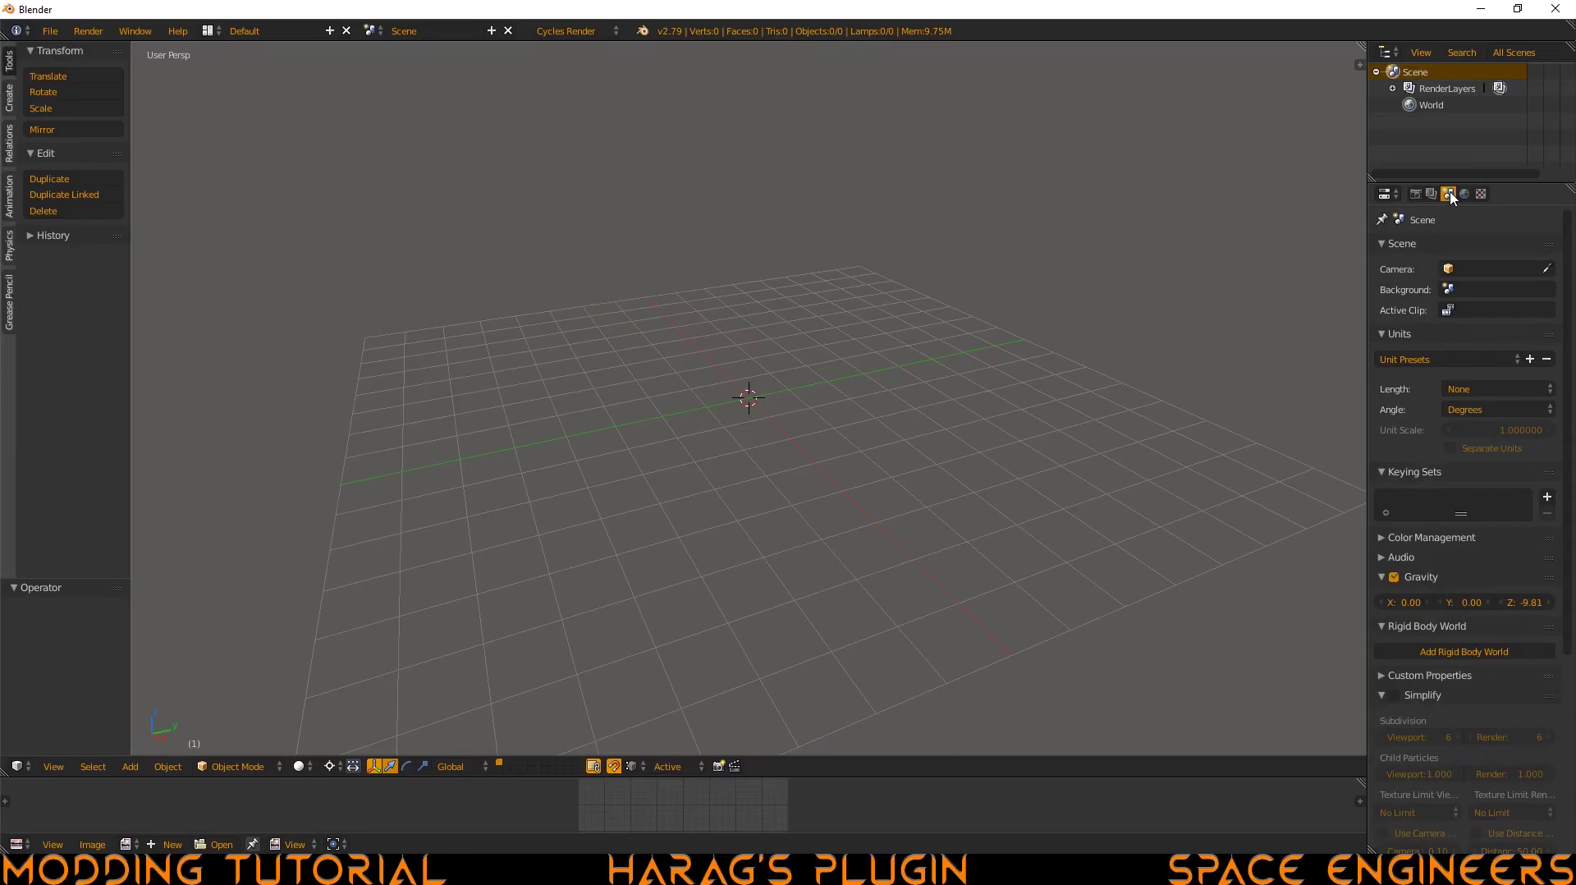
Step: Collapse the other scene panels, disable gravity, and enable Space Engineers Block moved to the top
{"action": "left_click", "coordinate": [1382, 243]}
{"action": "left_click", "coordinate": [1382, 264]}
{"action": "left_click", "coordinate": [1383, 283]}
{"action": "left_click", "coordinate": [1394, 343]}
{"action": "left_click", "coordinate": [1382, 343]}
{"action": "left_click", "coordinate": [1382, 362]}
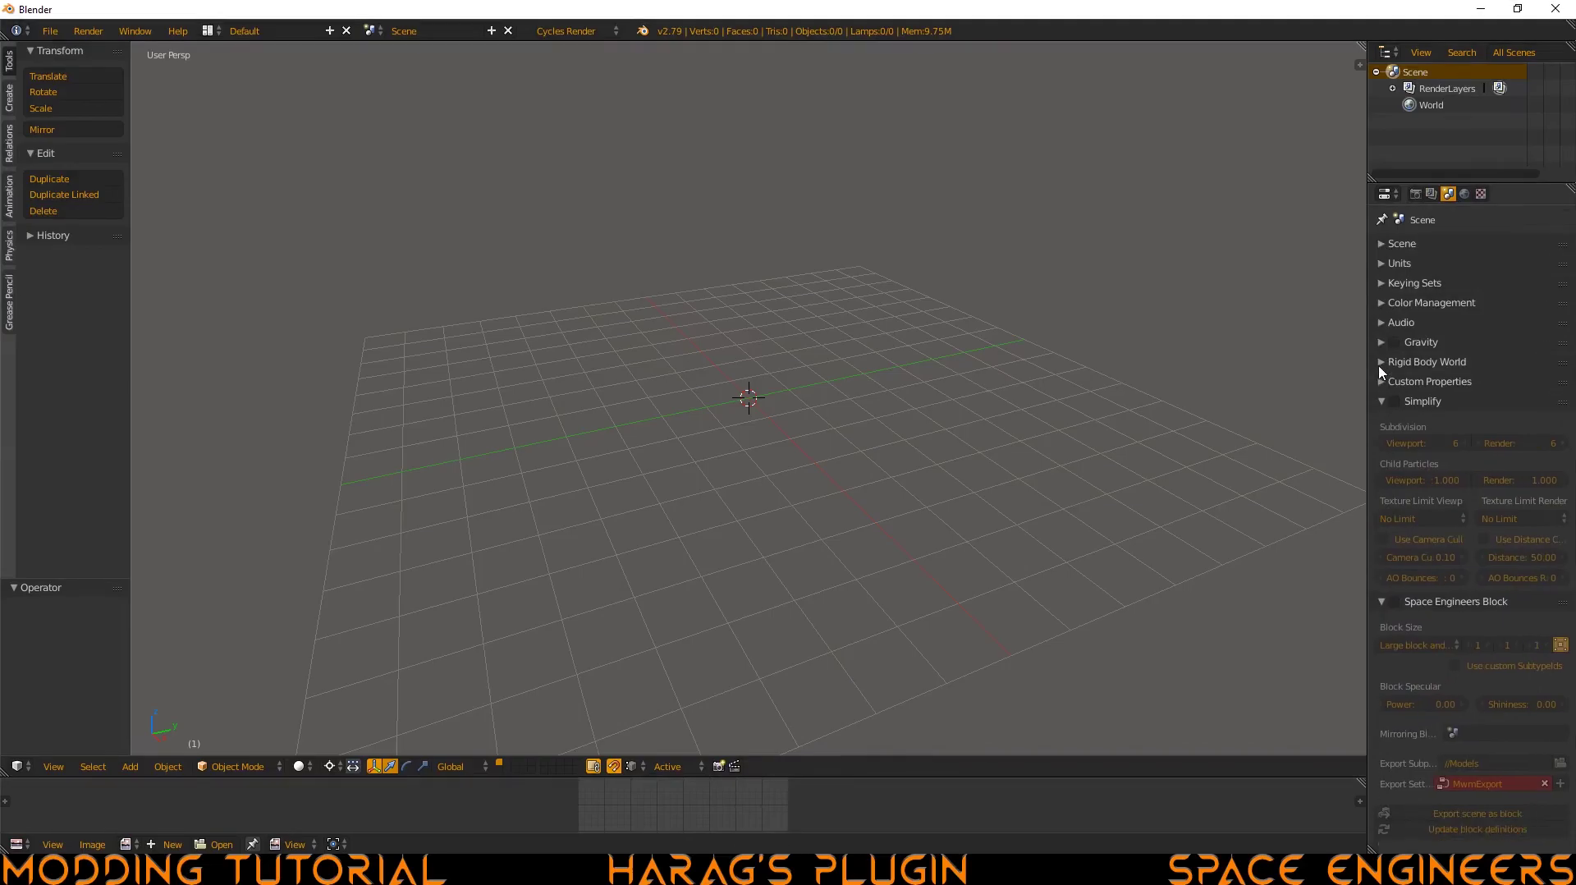
{"action": "left_click", "coordinate": [1383, 402]}
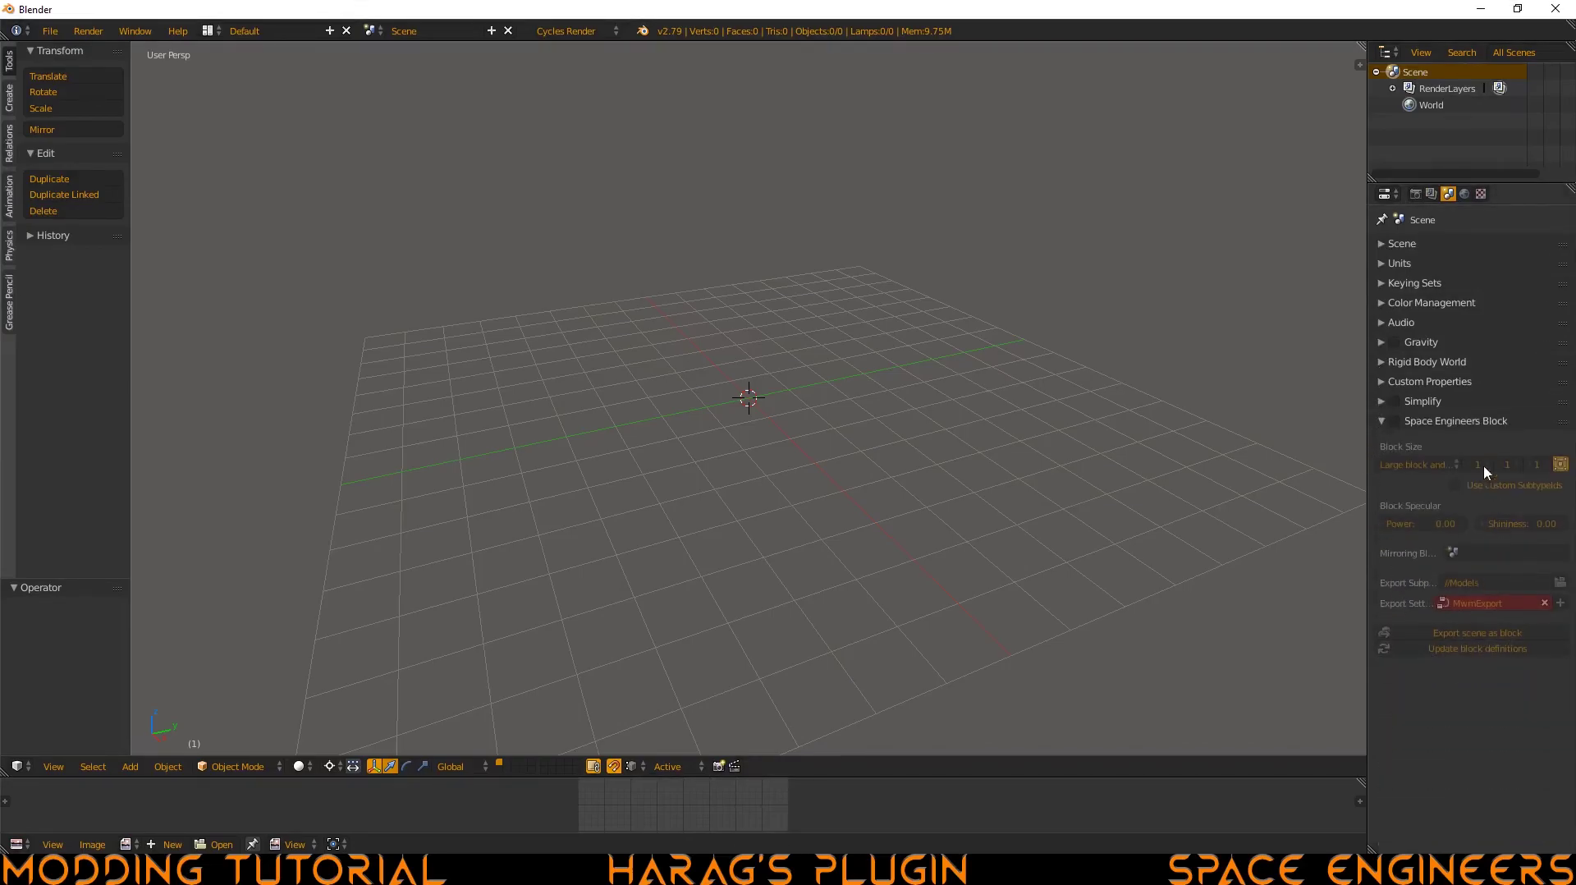
{"action": "left_click_drag", "start_coordinate": [1560, 426], "coordinate": [1569, 250]}
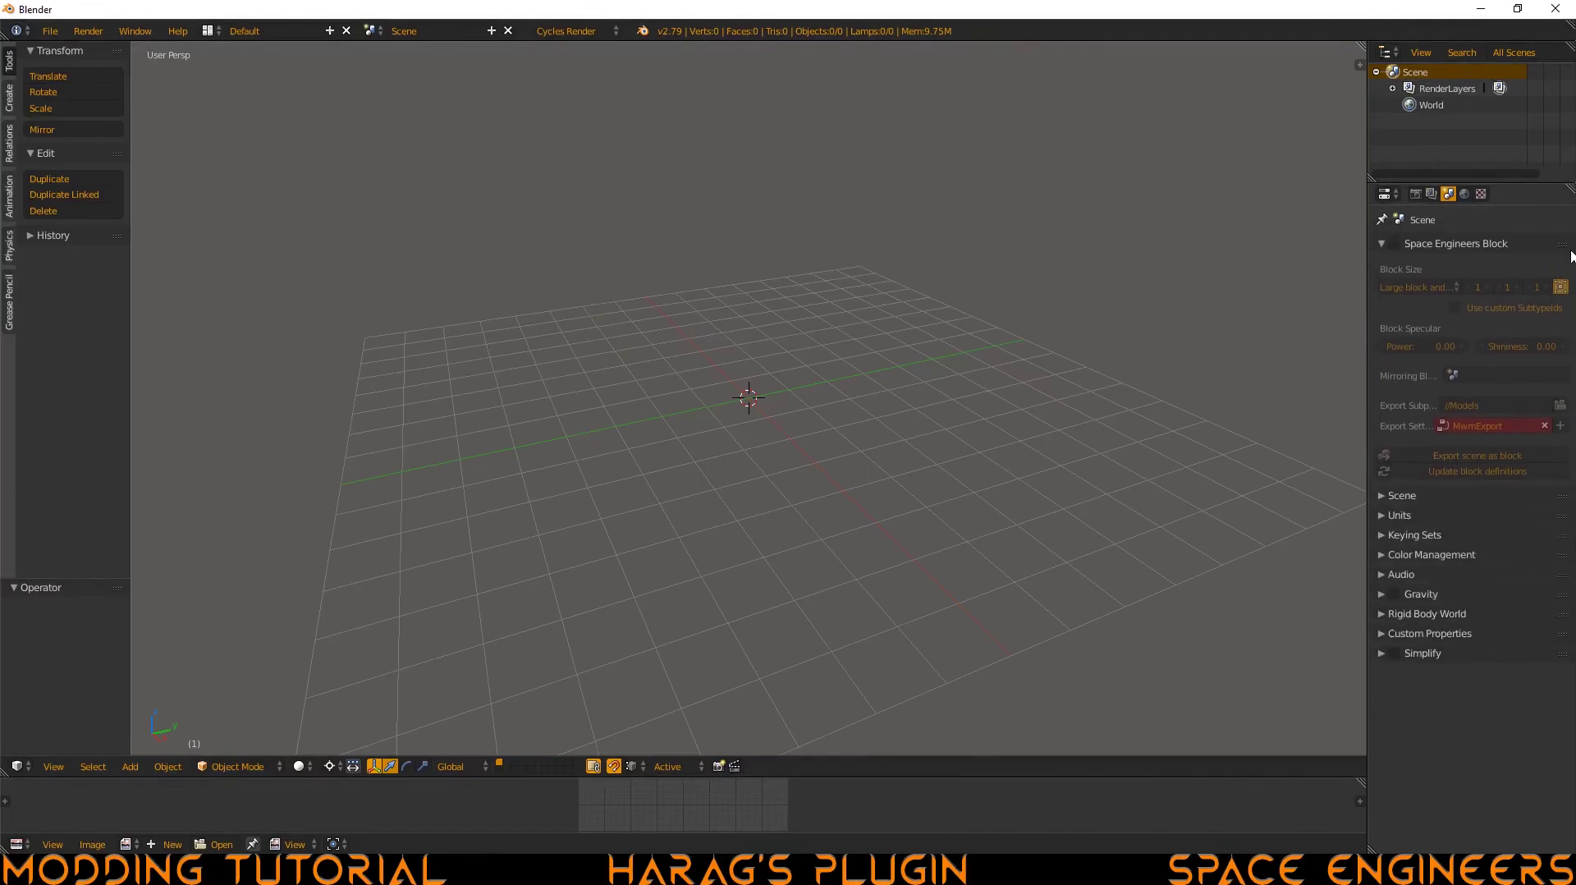
{"action": "left_click", "coordinate": [1395, 244]}
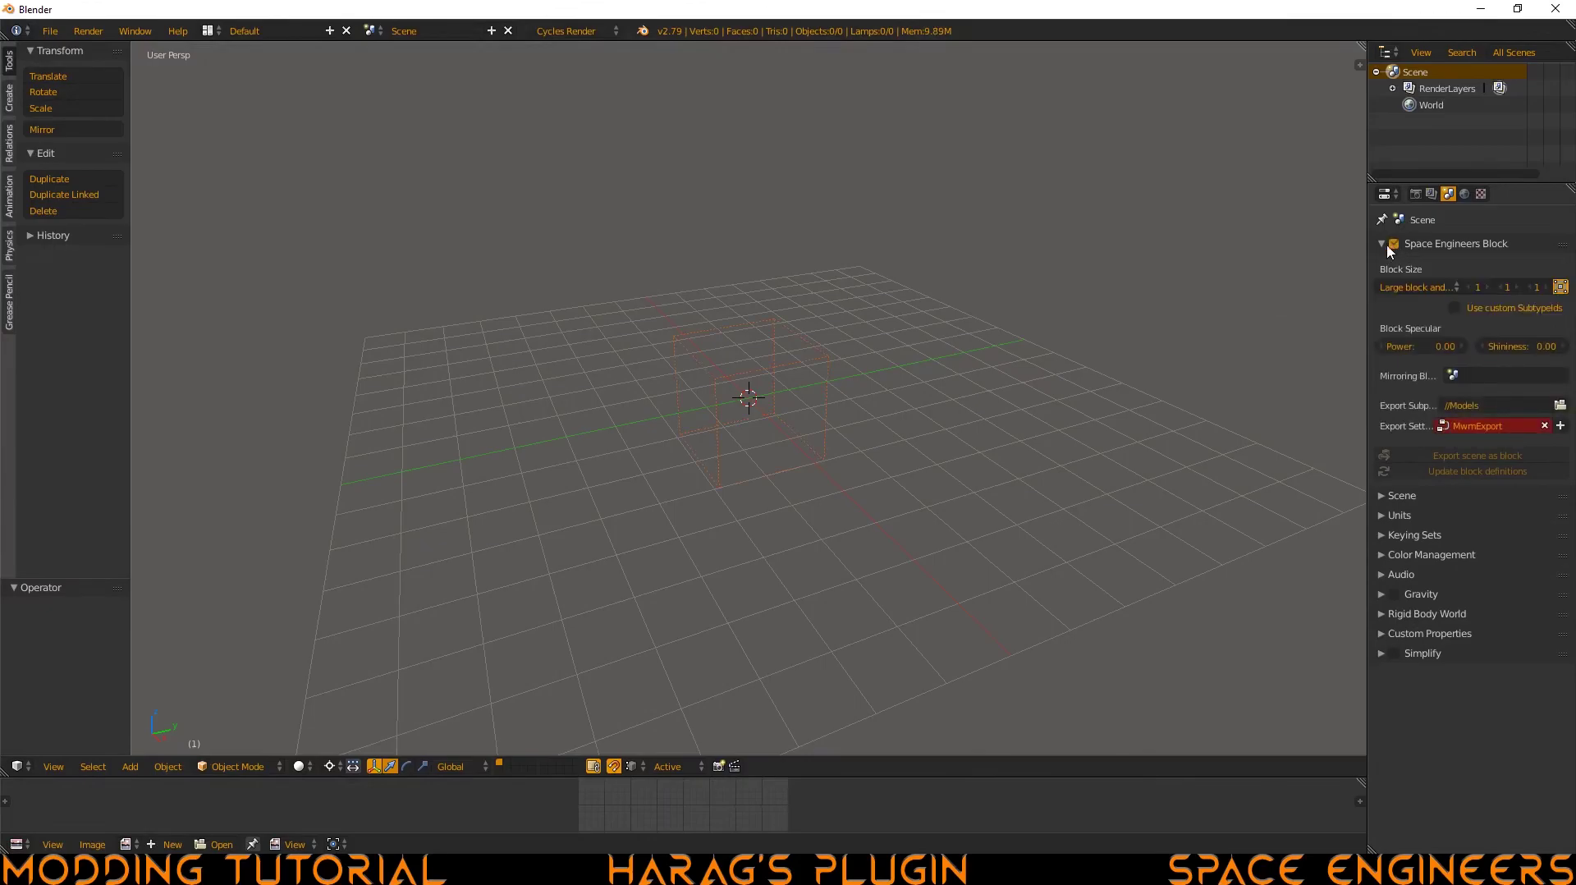
Step: Keep Block Size at Large block and scale down and tick Use custom SubtypeIds, leaving Large empty
{"action": "left_click_drag", "start_coordinate": [1367, 243], "coordinate": [1242, 238]}
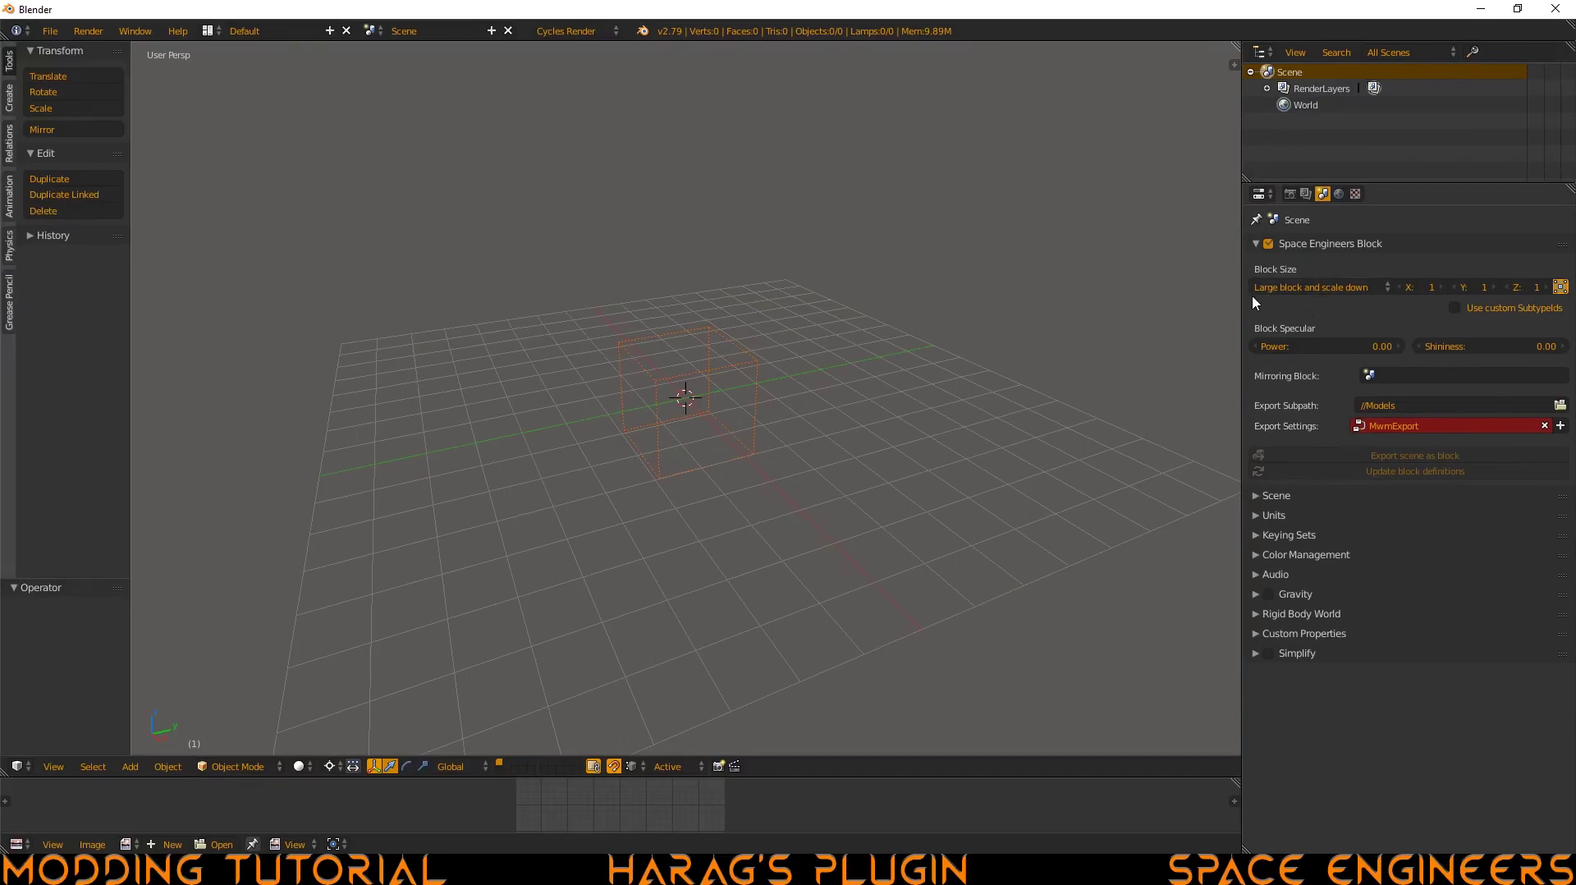
{"action": "left_click", "coordinate": [1285, 291]}
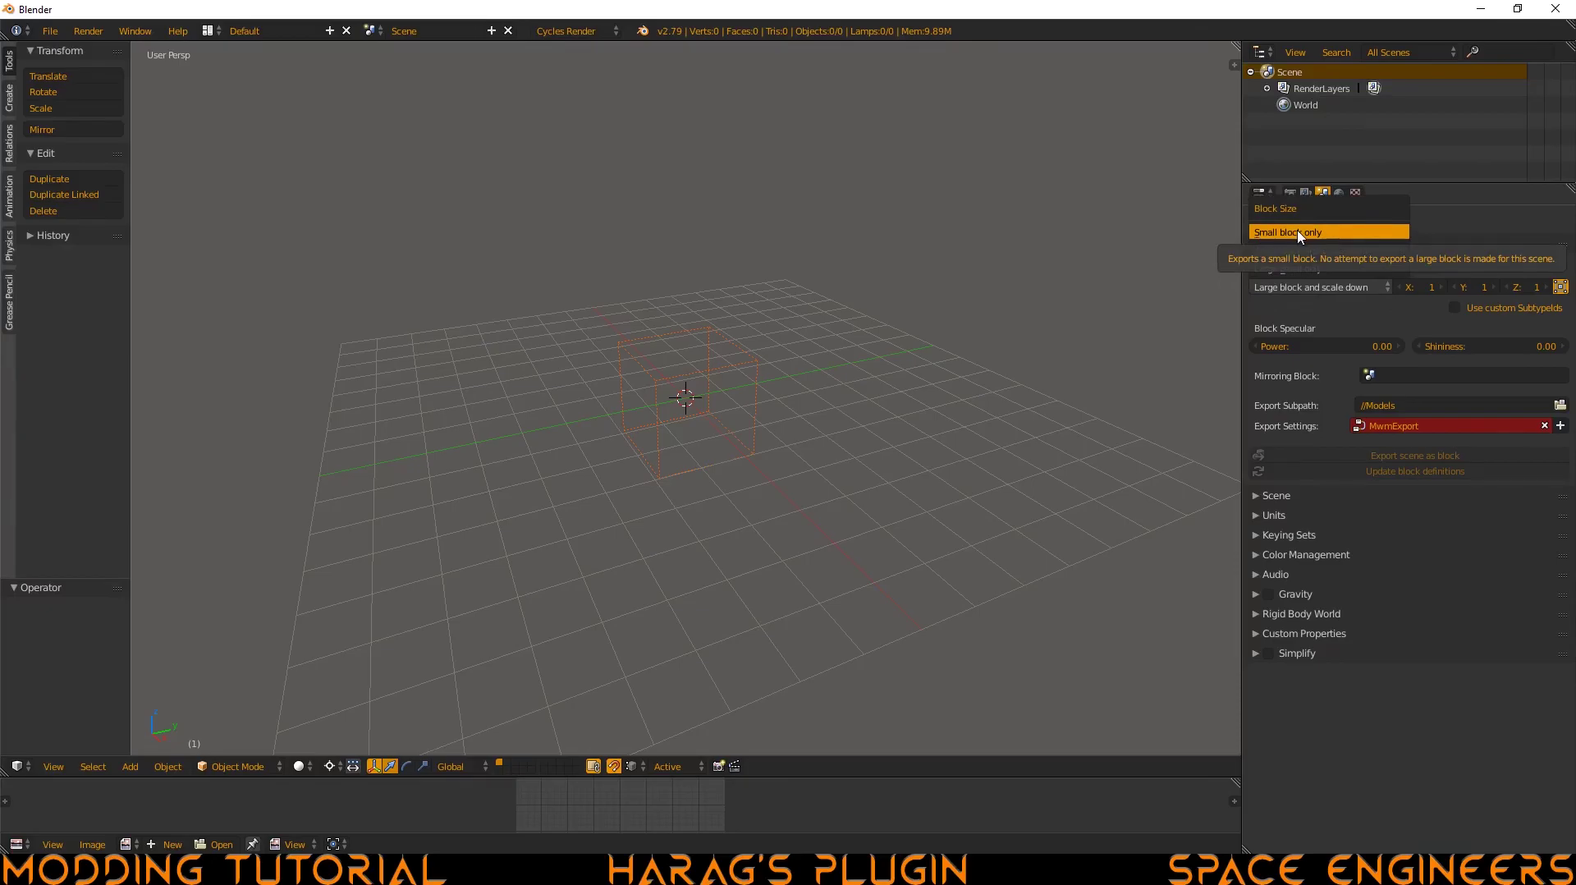
{"action": "left_click", "coordinate": [1288, 270]}
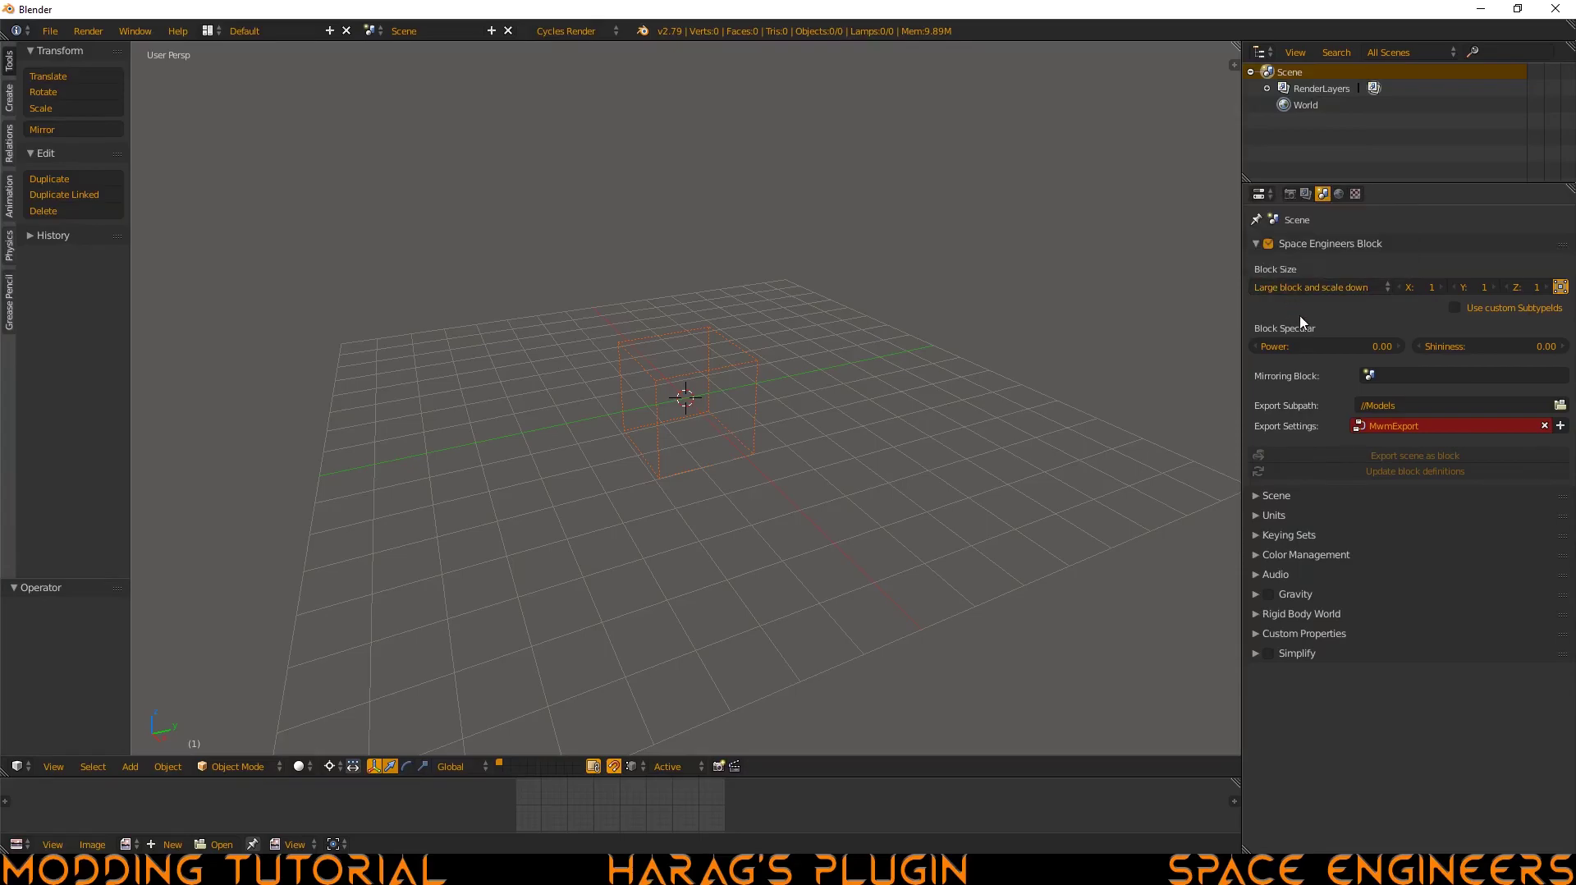
{"action": "left_click", "coordinate": [1460, 313]}
{"action": "left_click", "coordinate": [1281, 351]}
{"action": "left_click", "coordinate": [1453, 356]}
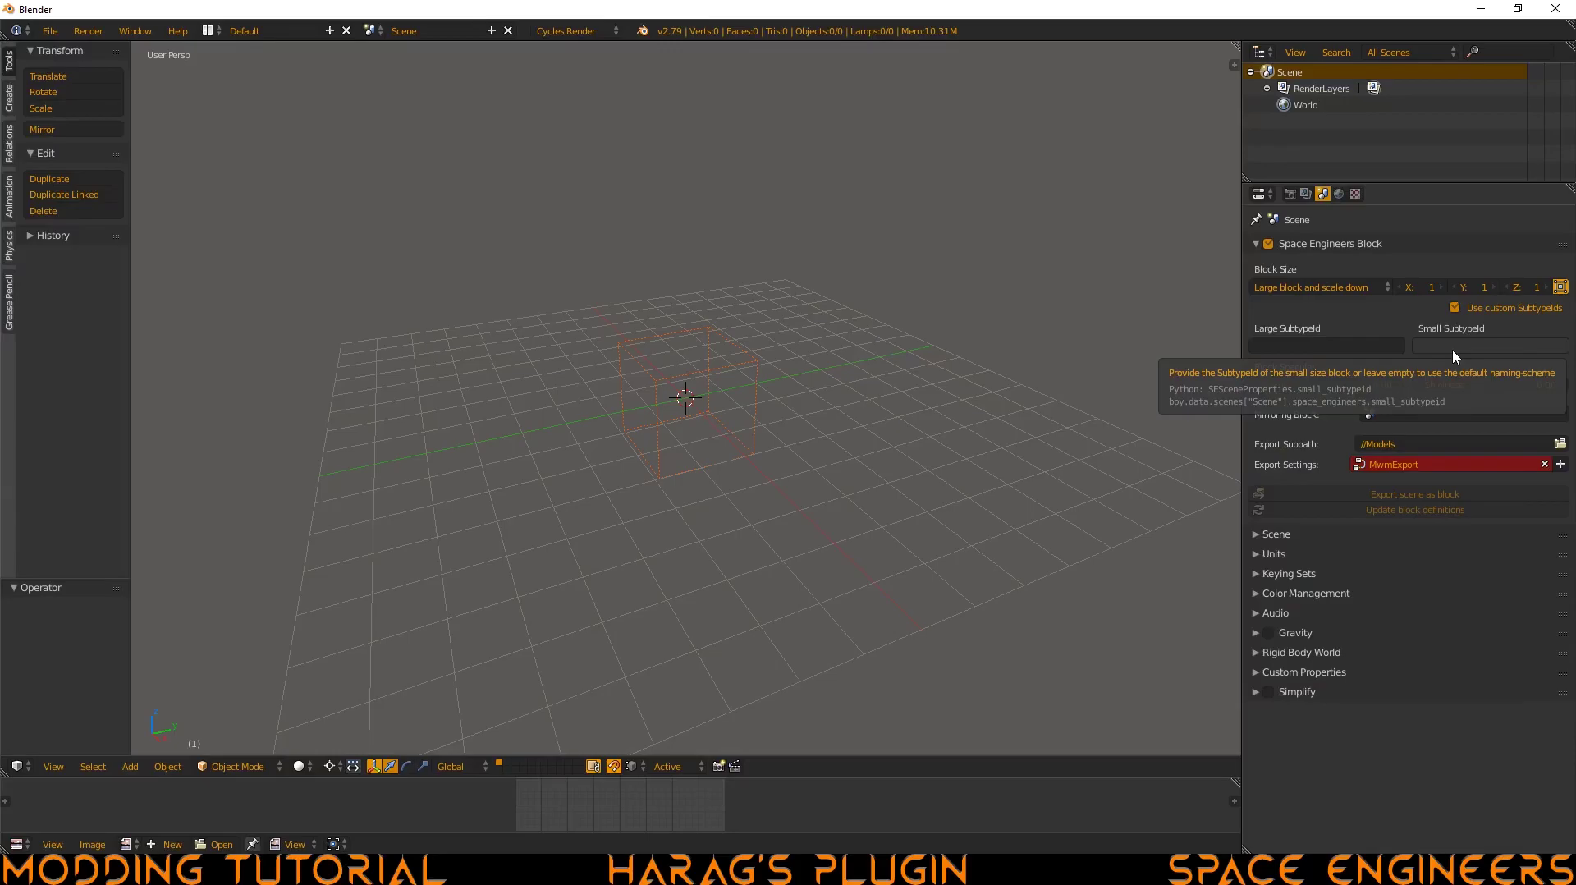
Step: Untick Use custom SubtypeIds in the Space Engineers Block panel
{"action": "left_click", "coordinate": [1456, 308]}
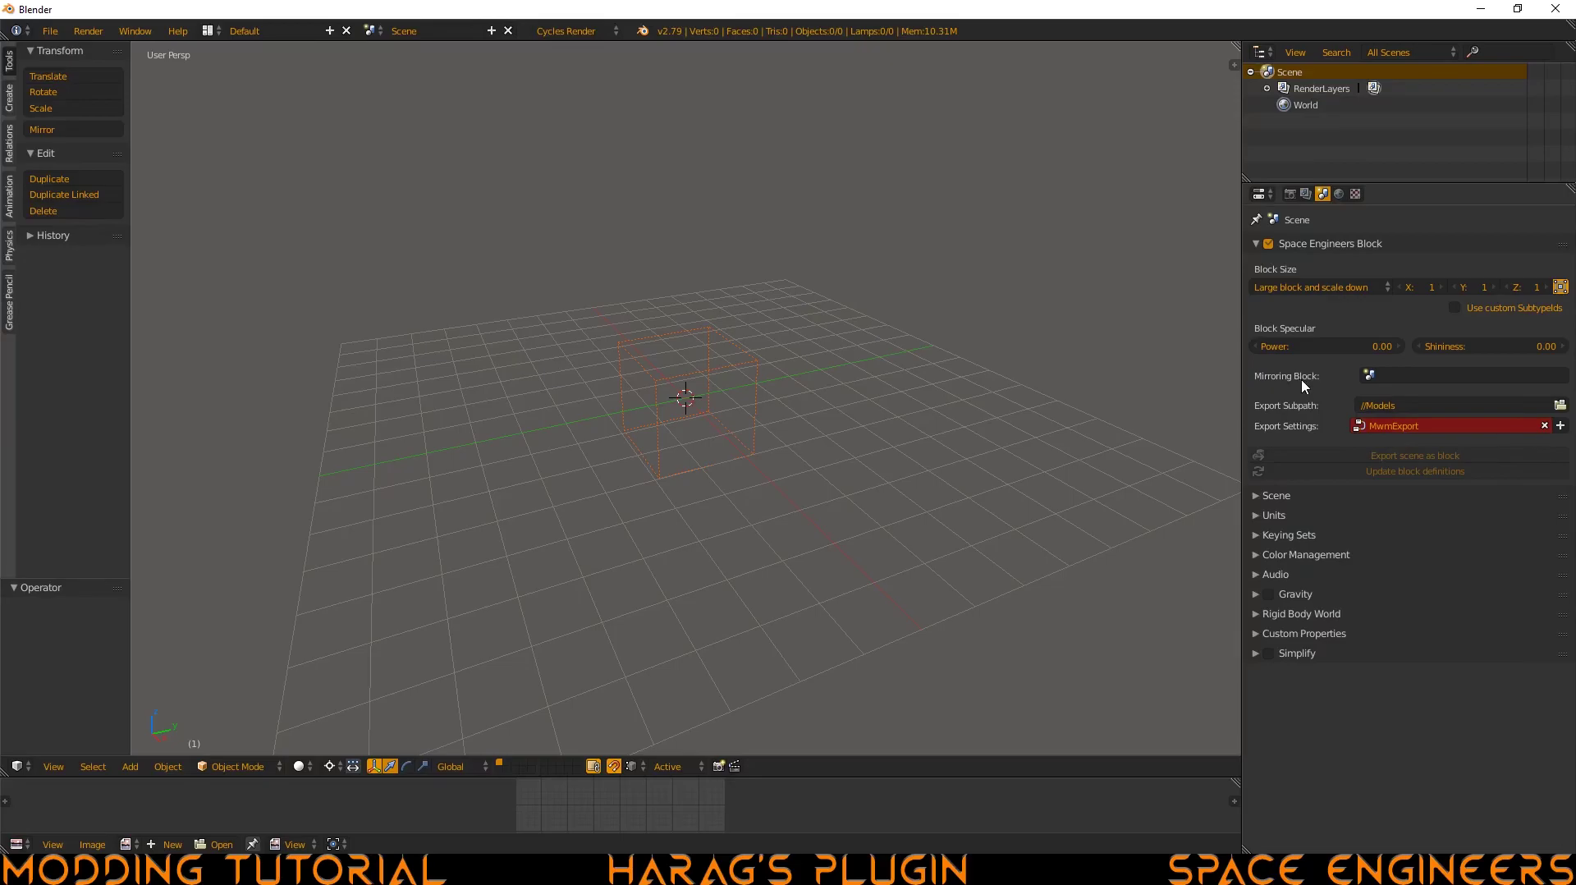
Step: Add new default MwmExport export settings and reveal the Space Engineers tools in the Create tab
{"action": "left_click", "coordinate": [1561, 426]}
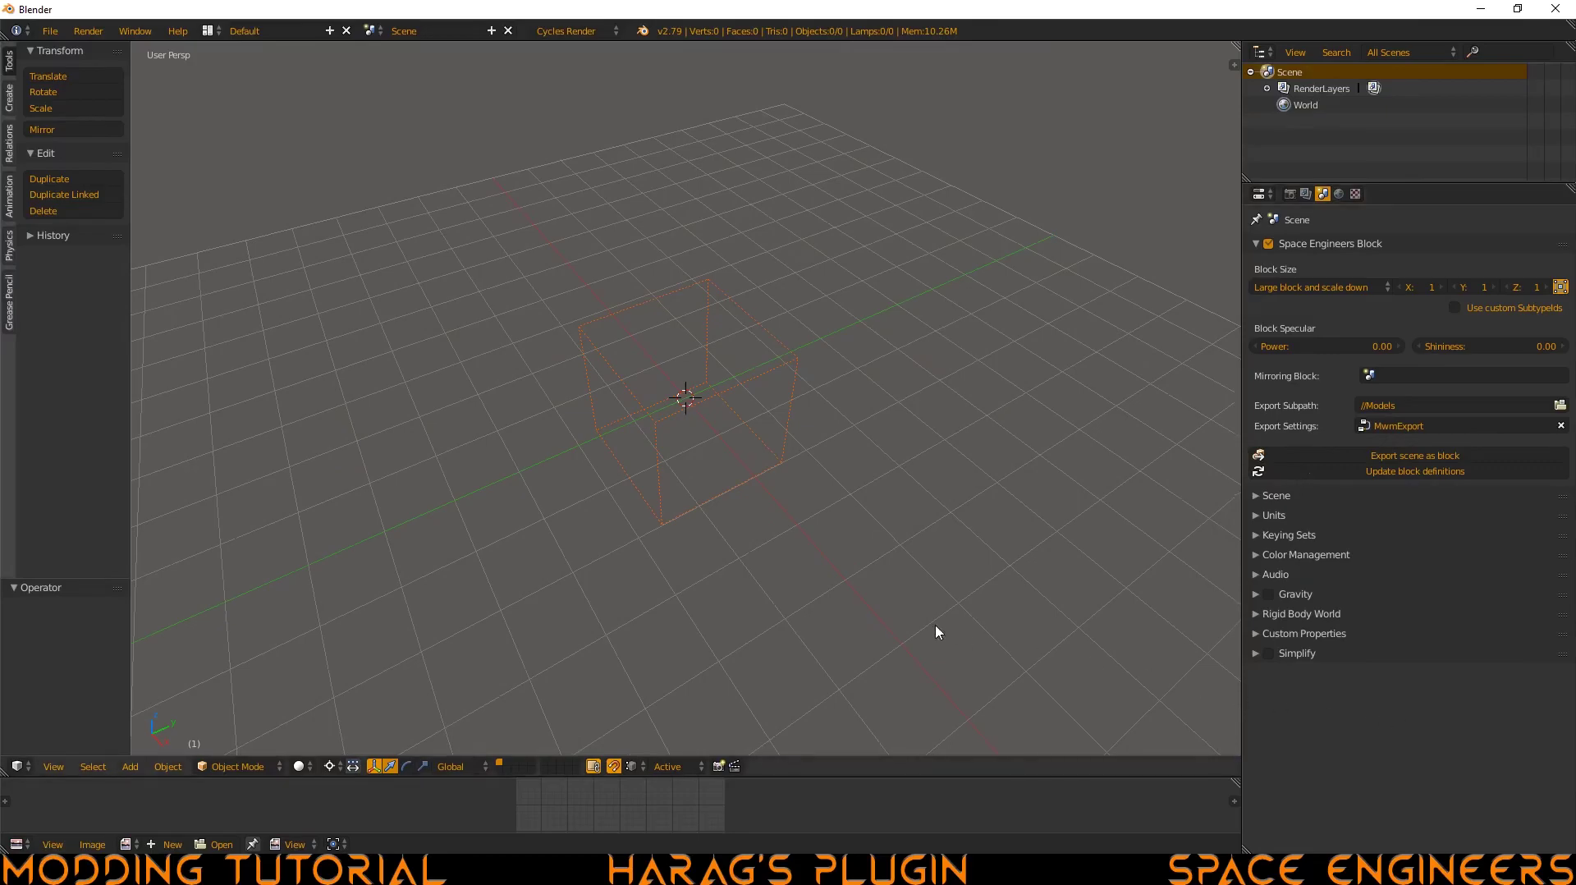
{"action": "left_click", "coordinate": [10, 112]}
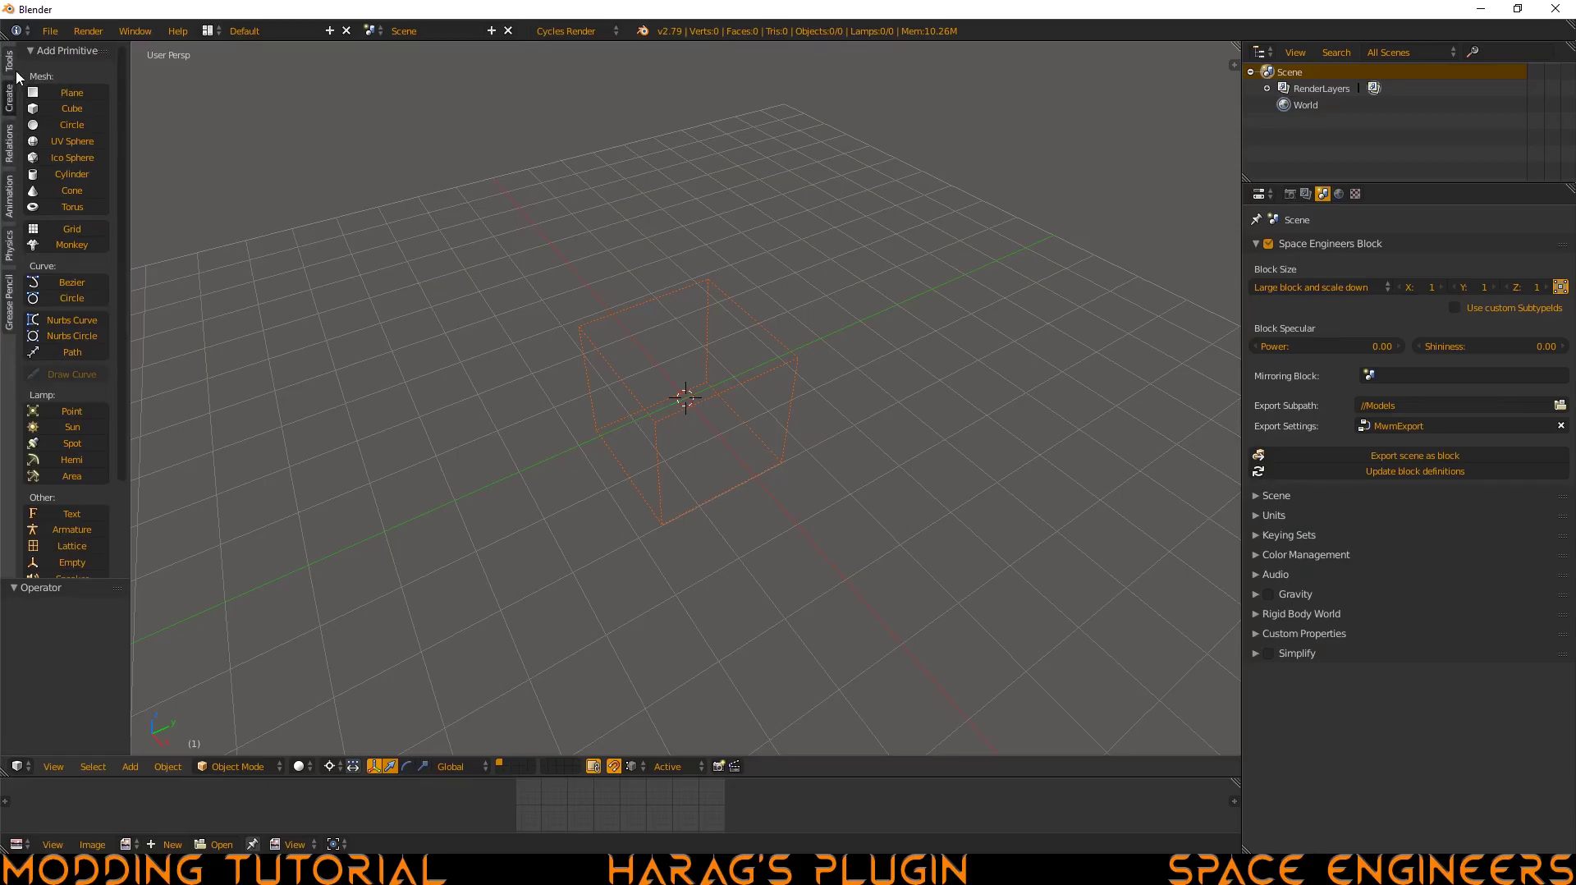
{"action": "left_click", "coordinate": [34, 51]}
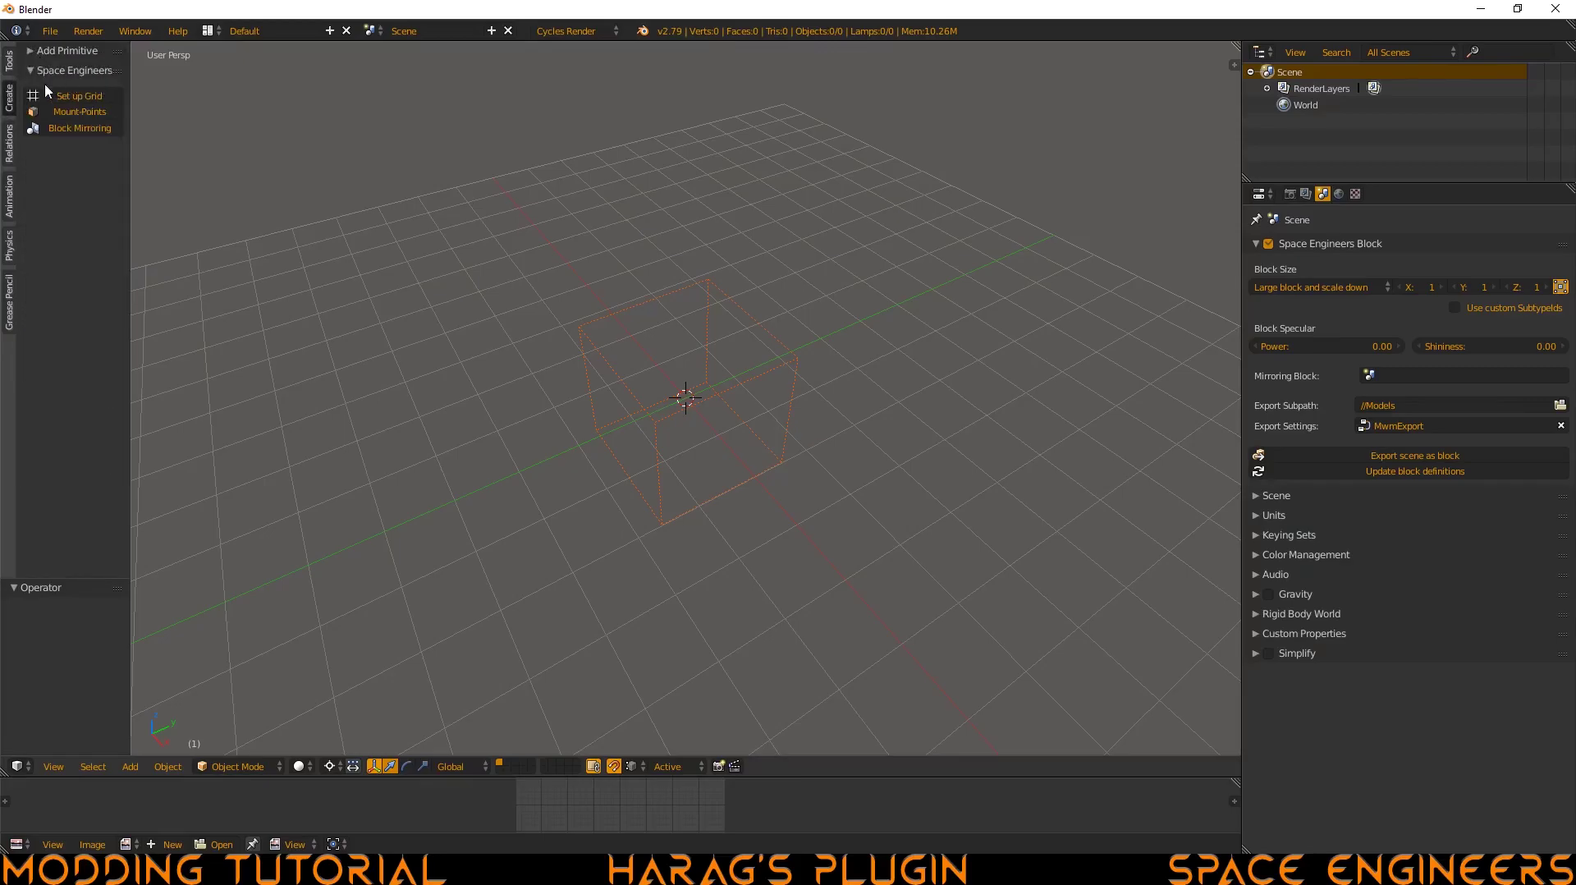
Step: Apply Set up Grid for grid scale 1.250, then reduce the grid floor to 4 lines
{"action": "left_click", "coordinate": [71, 99]}
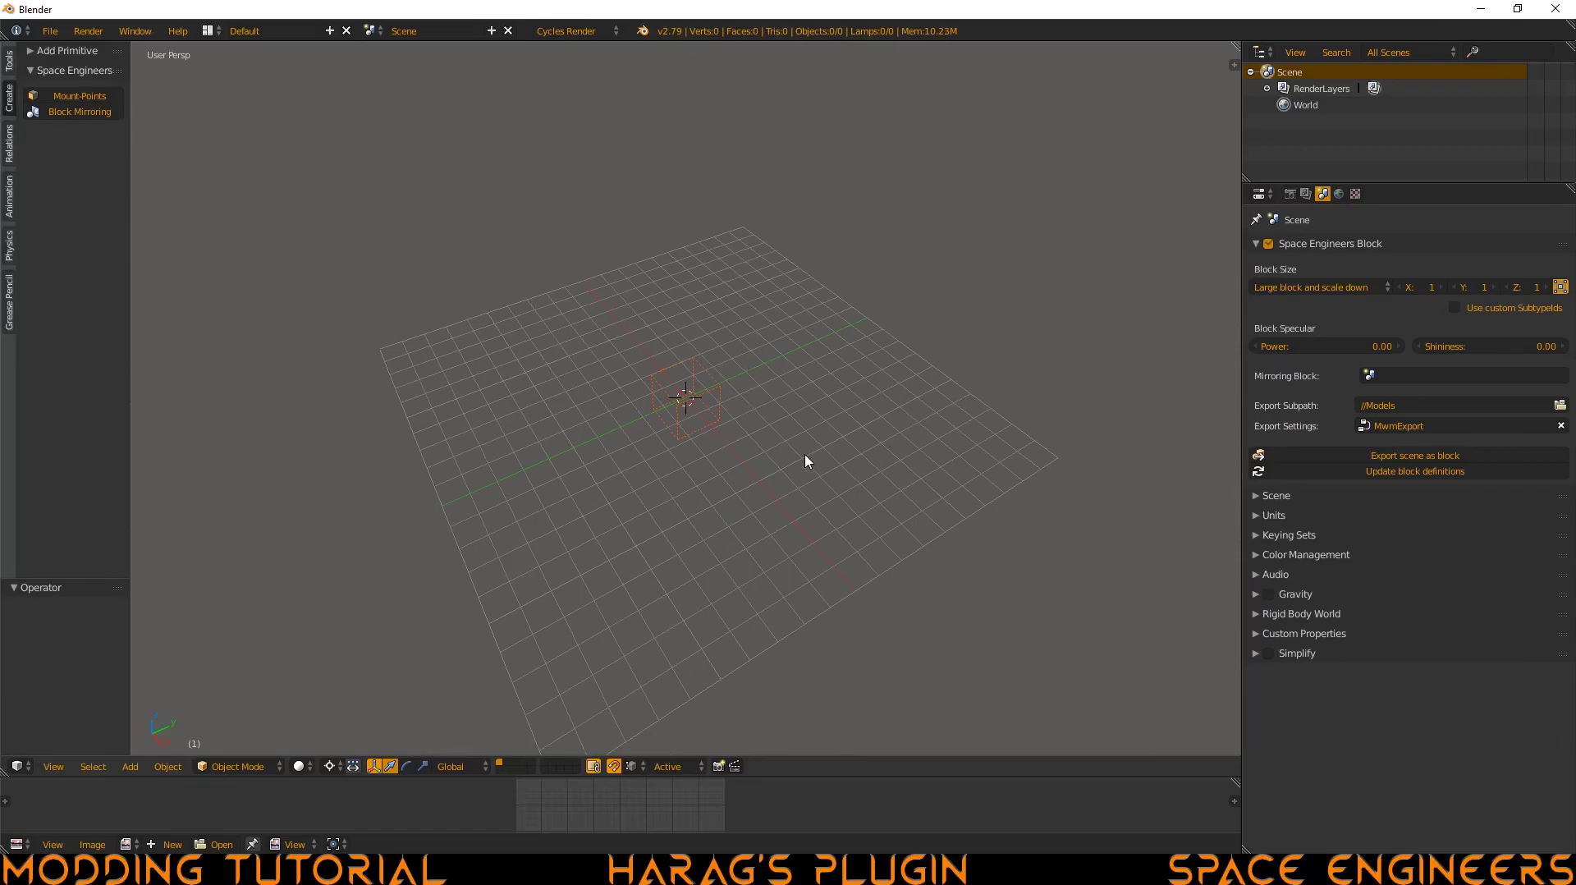
{"action": "key", "text": "n"}
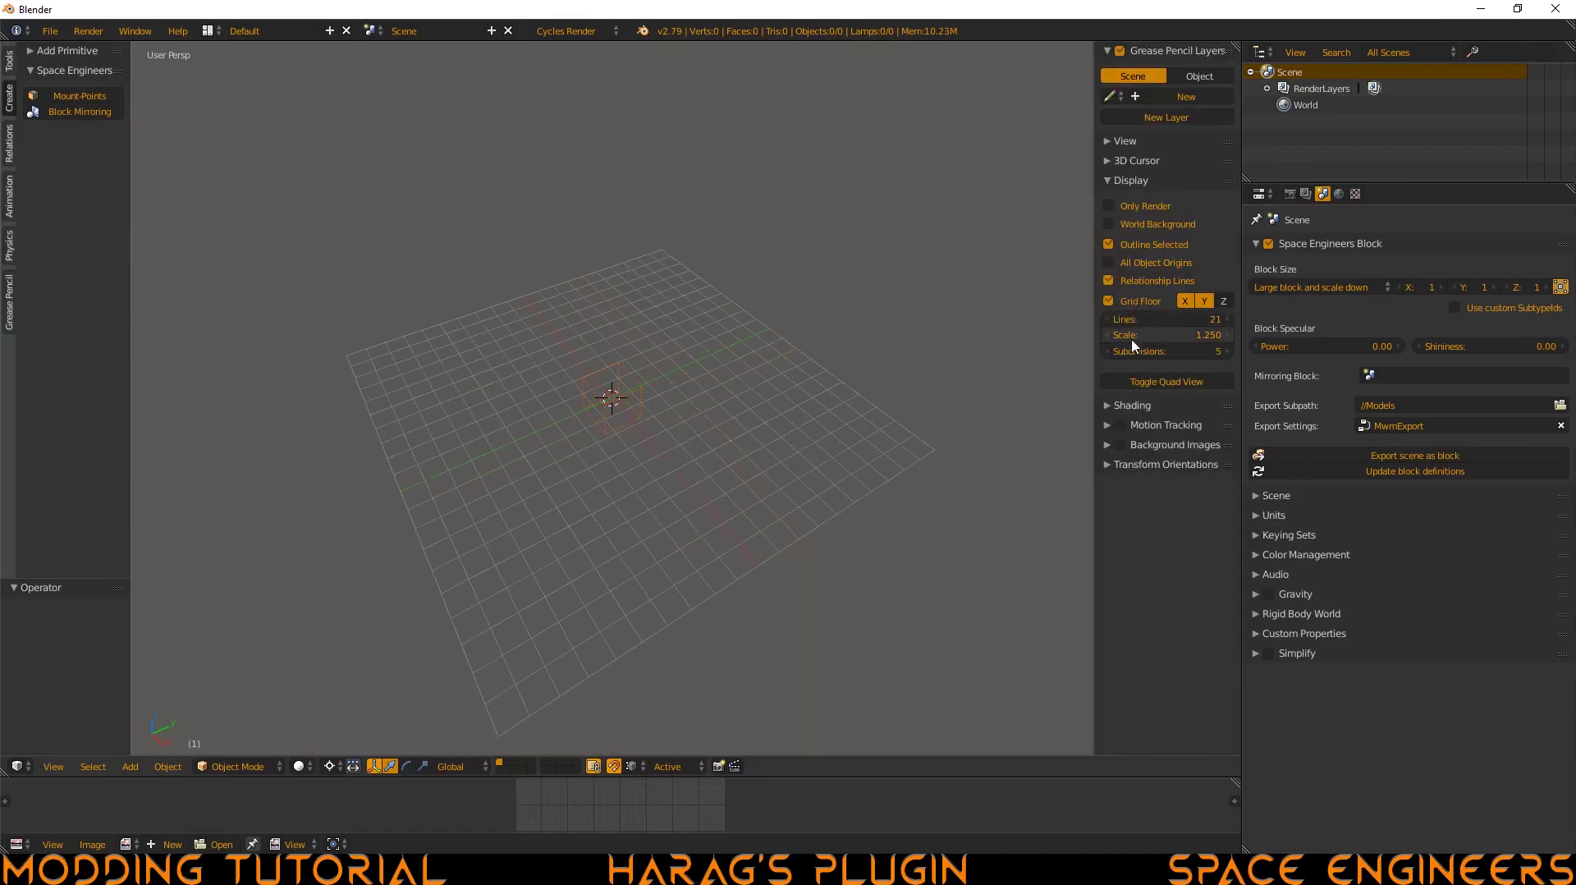
{"action": "left_click_drag", "start_coordinate": [1140, 336], "coordinate": [313, 293]}
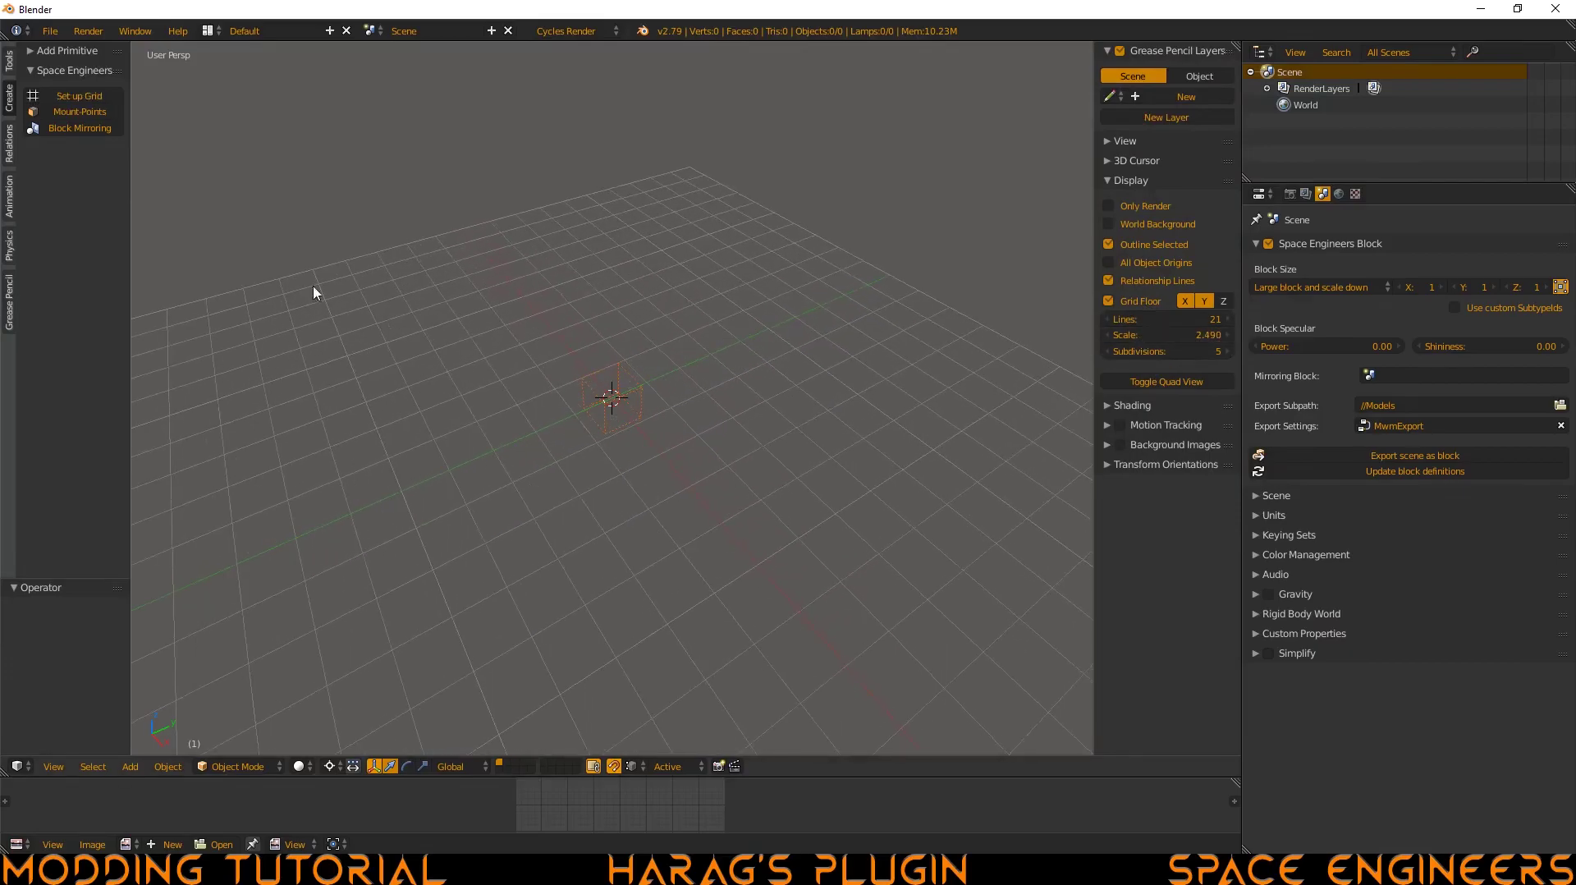
{"action": "left_click", "coordinate": [69, 102]}
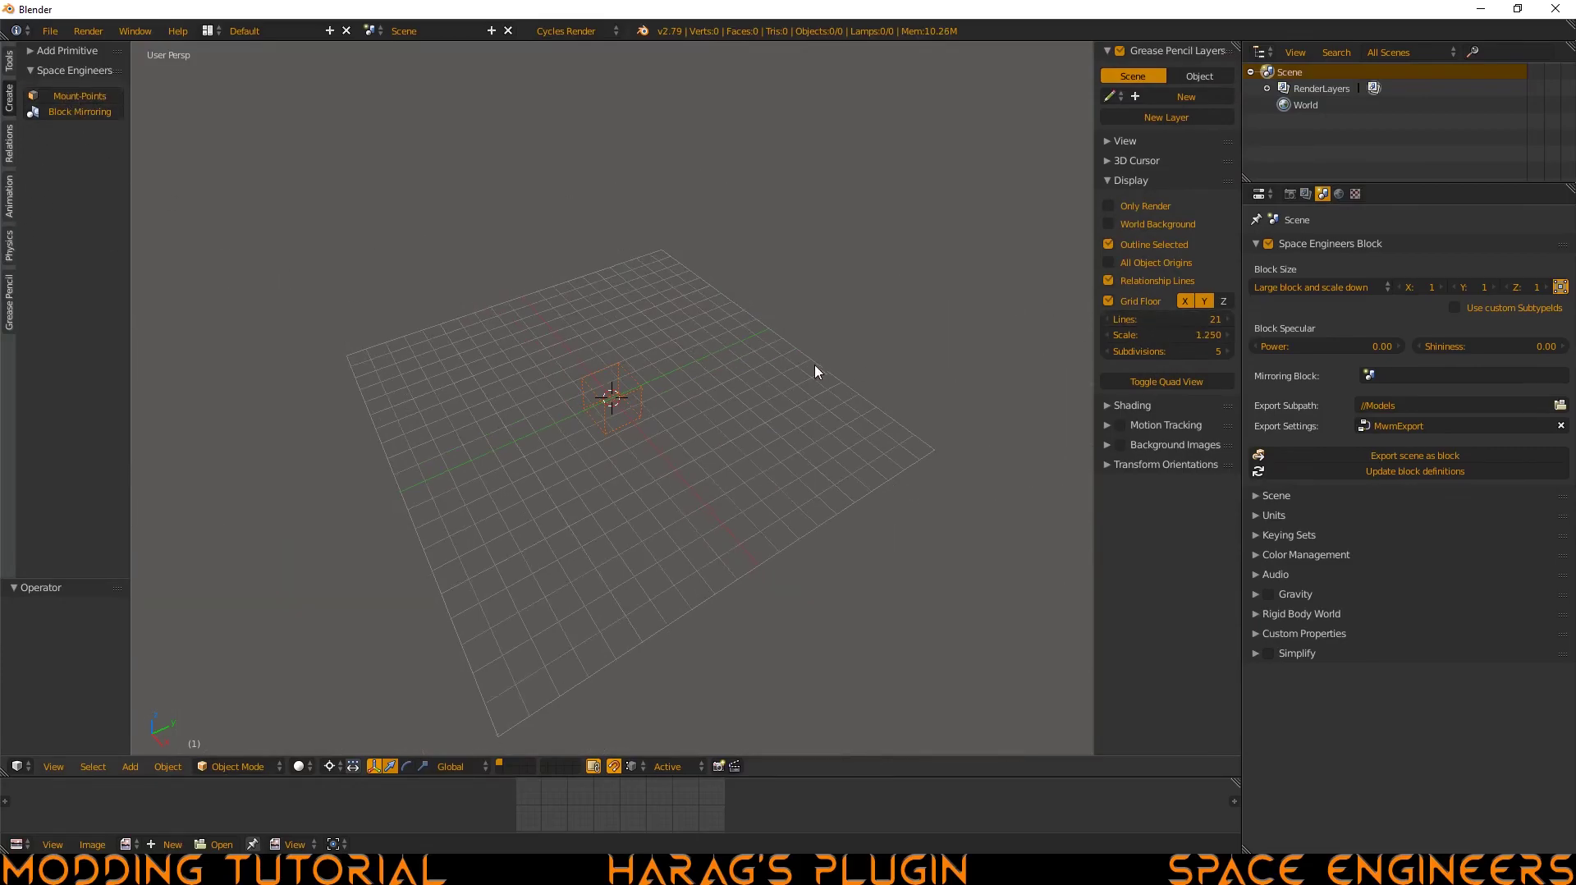
{"action": "left_click", "coordinate": [1175, 317]}
{"action": "type", "text": "4"}
{"action": "key", "text": "Return"}
{"action": "scroll", "coordinate": [588, 412], "scroll_direction": "up", "scroll_amount": 7}
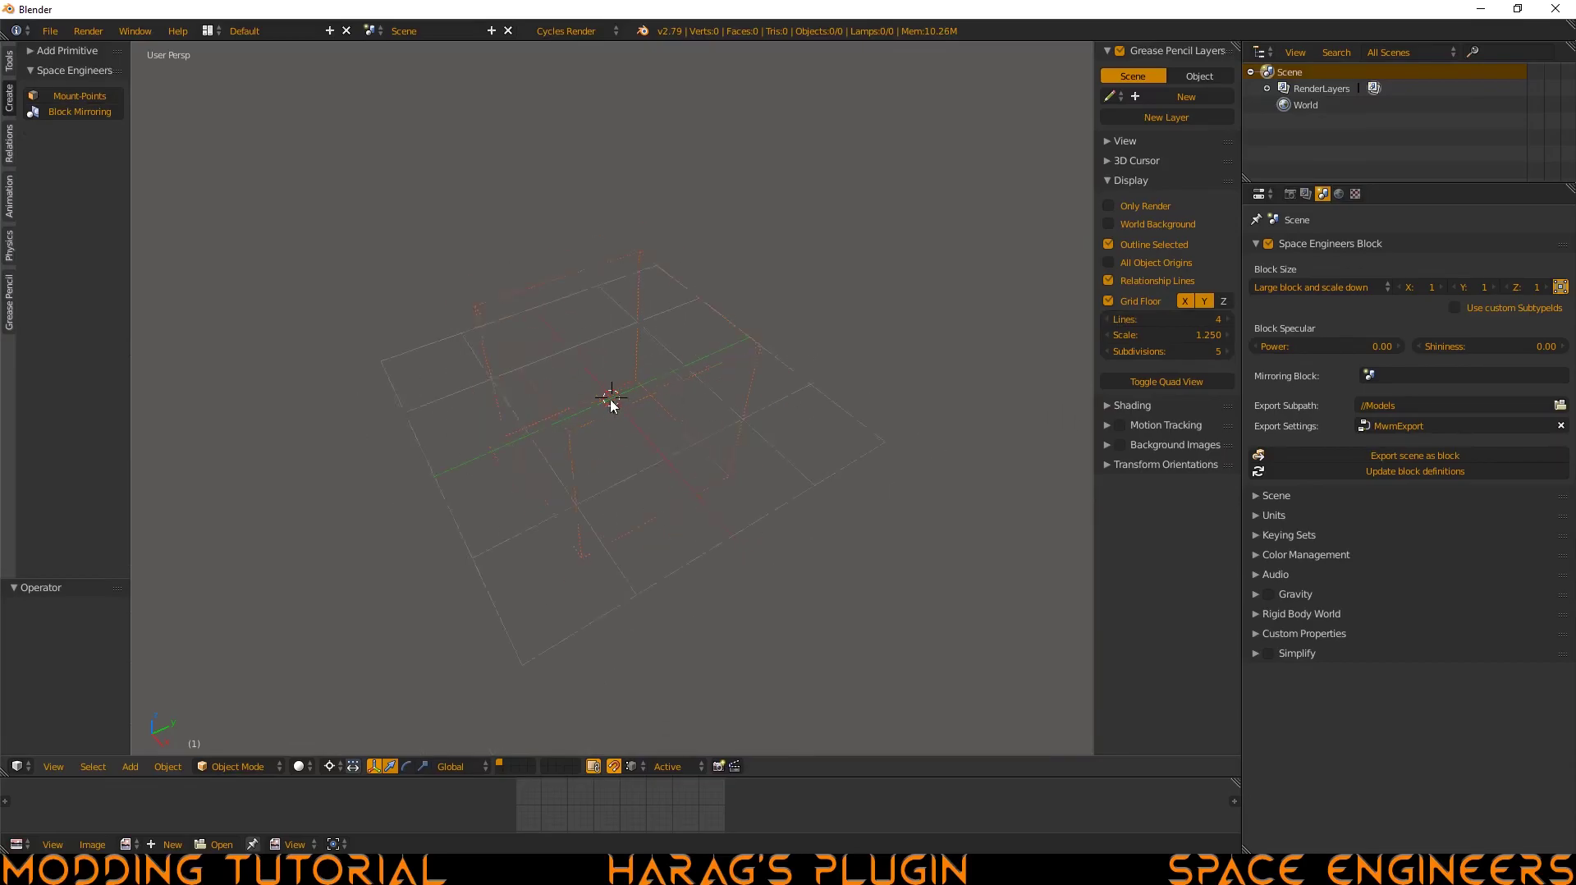